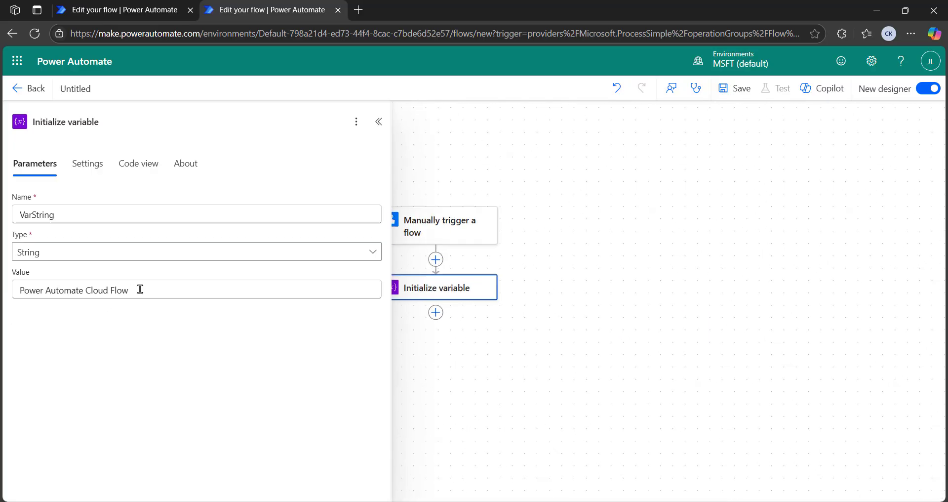
click(84, 289)
drag(84, 287, 107, 284)
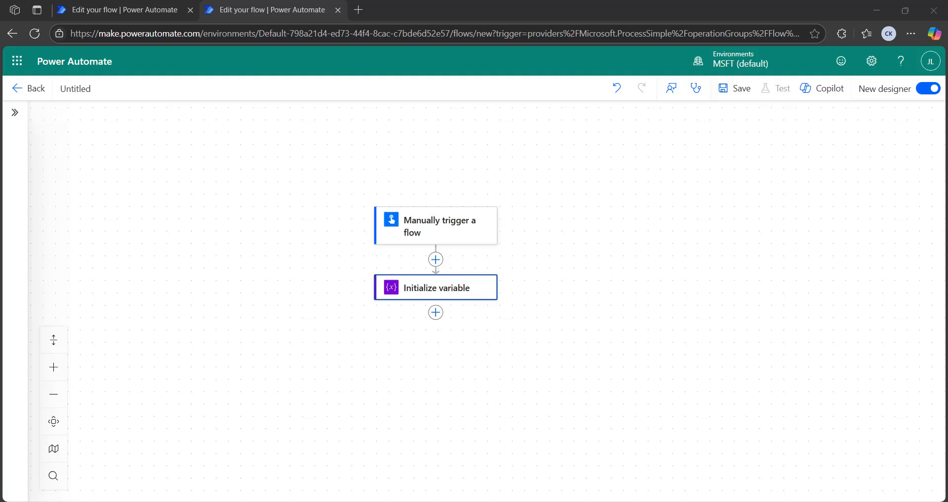
- Add a Compose action after the Initialize variable action
click(437, 315)
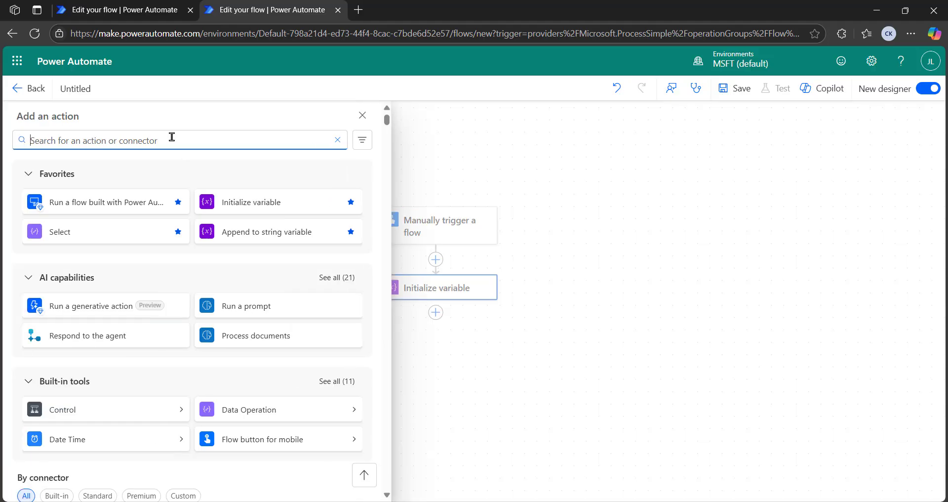
click(172, 137)
text(compose)
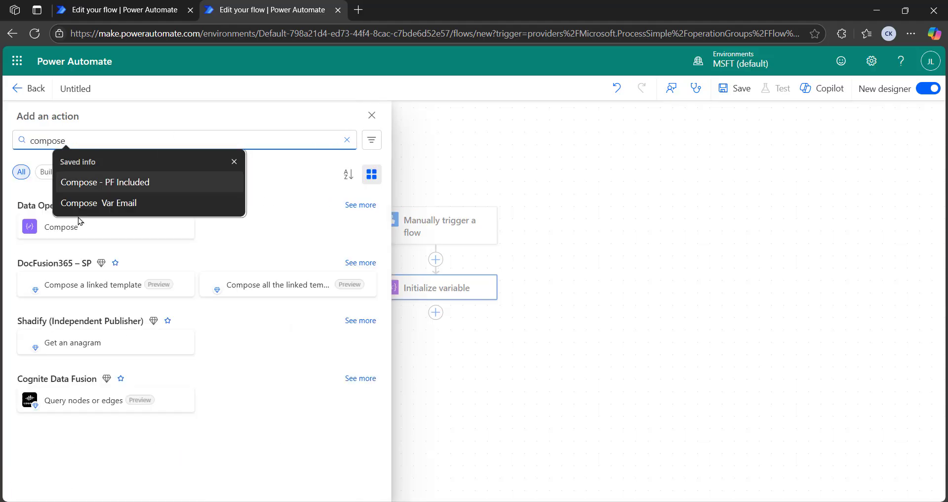
click(78, 230)
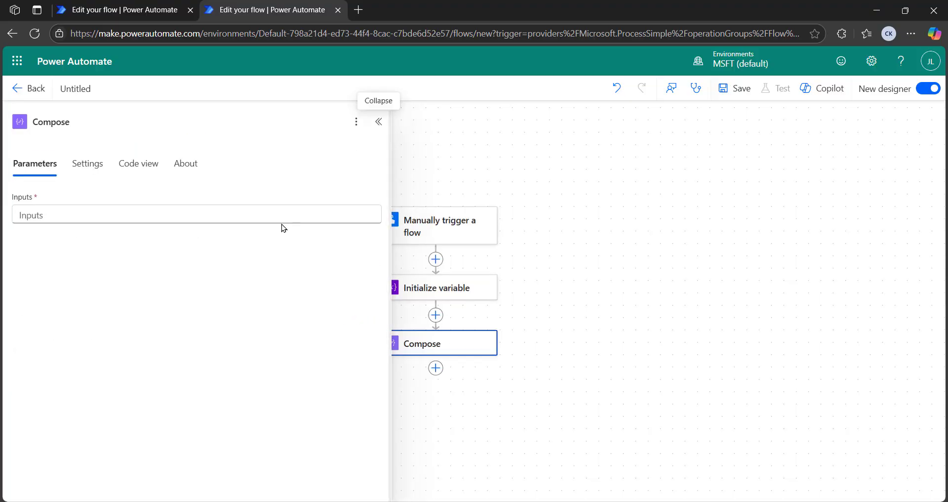
- Start a replace() expression for the Compose action's Inputs, with the VarString variable as its first argument
click(282, 213)
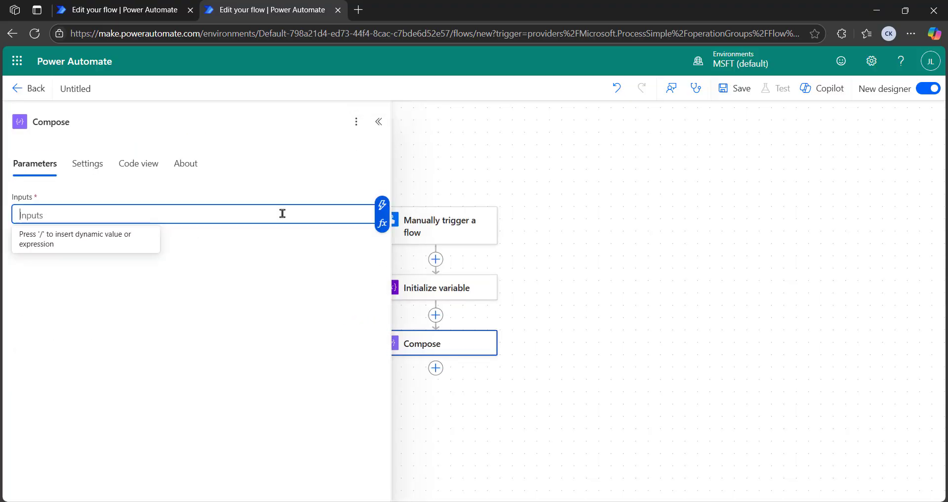
click(383, 222)
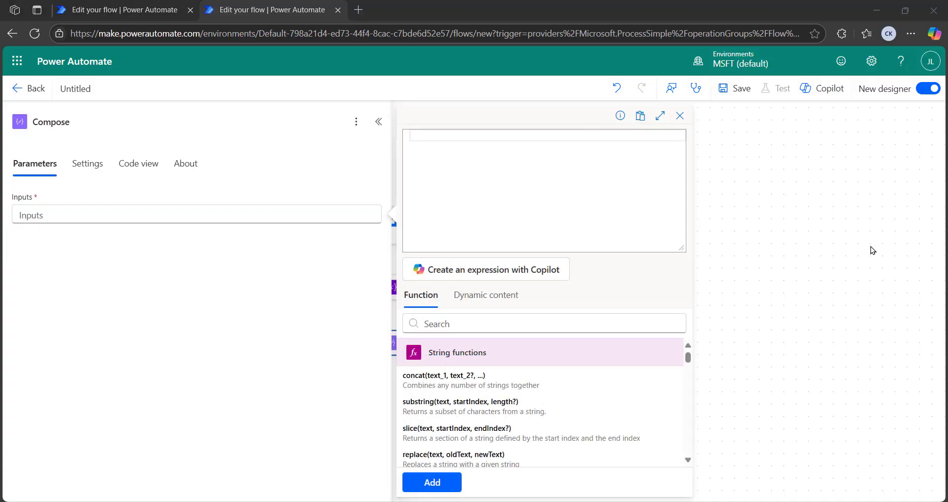
click(474, 135)
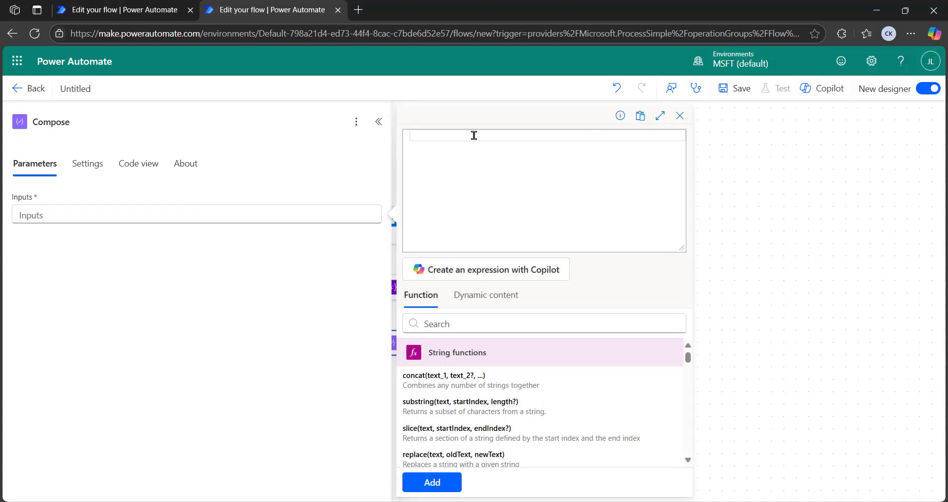
text(re)
click(450, 159)
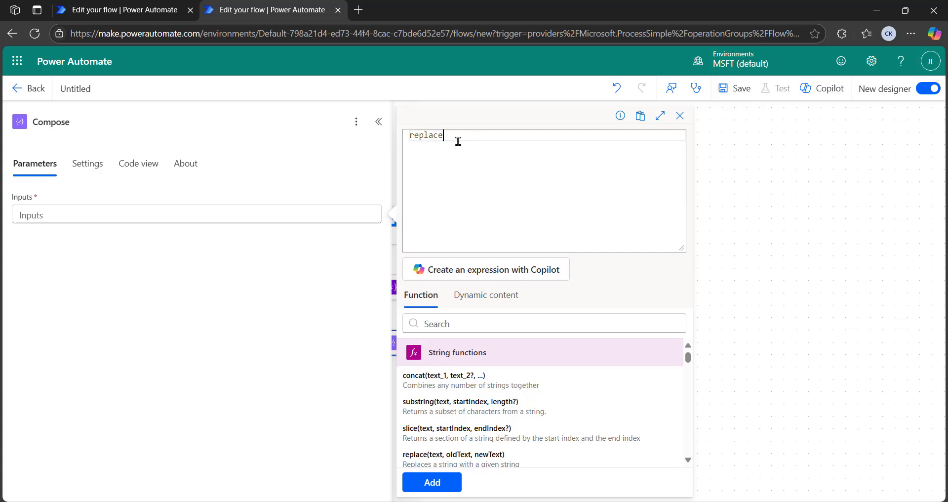
text(()
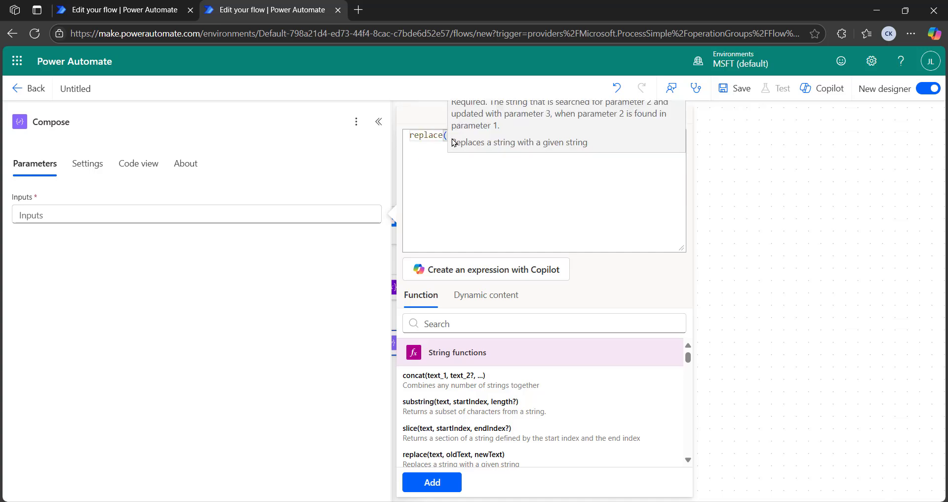
click(449, 135)
text())
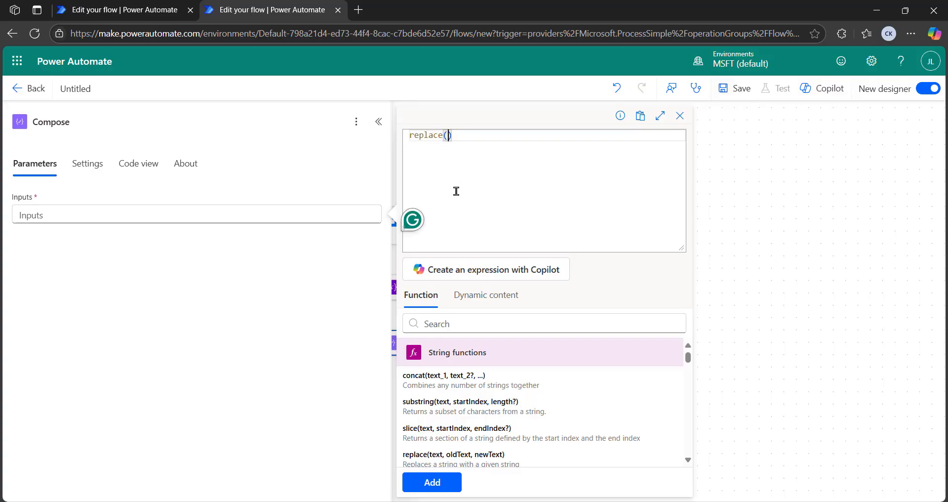
click(491, 299)
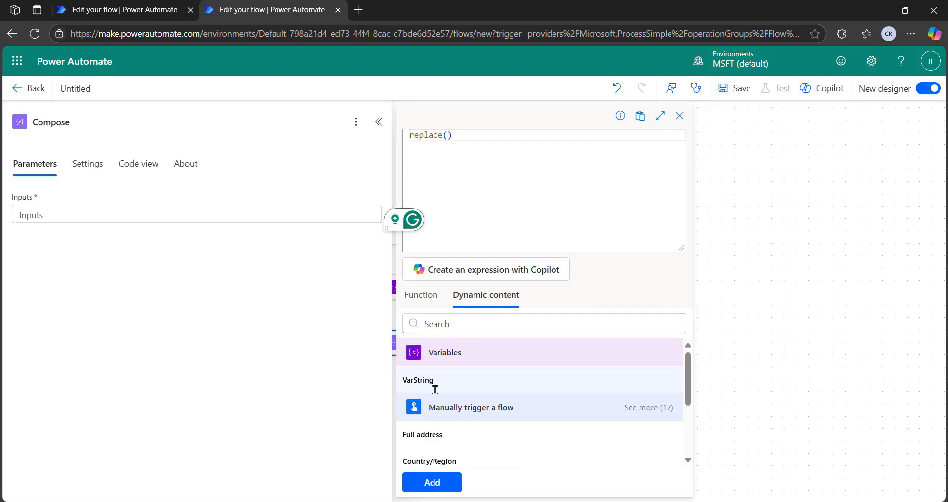
click(431, 382)
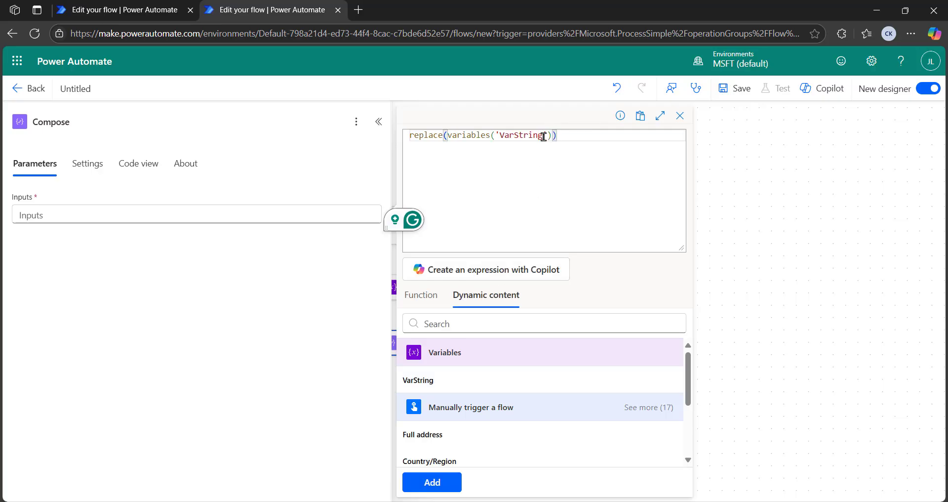
- Complete the expression with 'Cloud' as the old text and 'Desktop' as the new text, and add it to Inputs
click(547, 135)
text(,'')
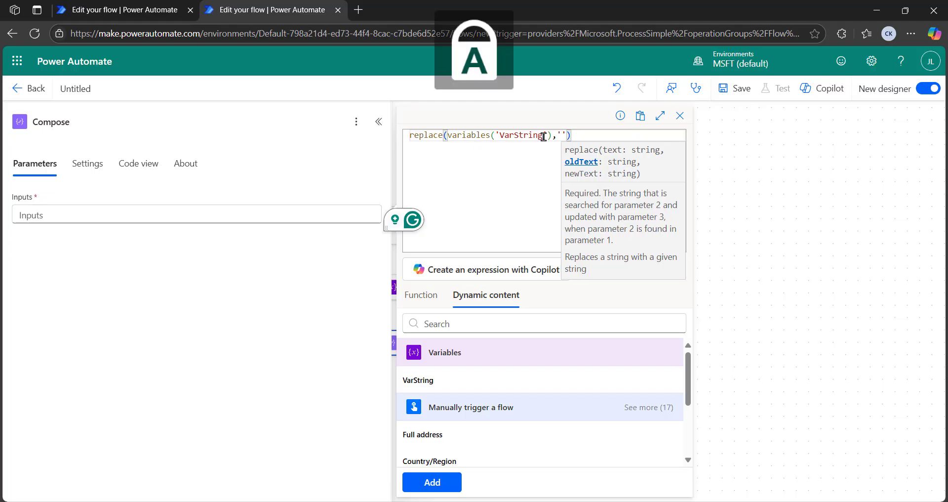
text(Cloud)
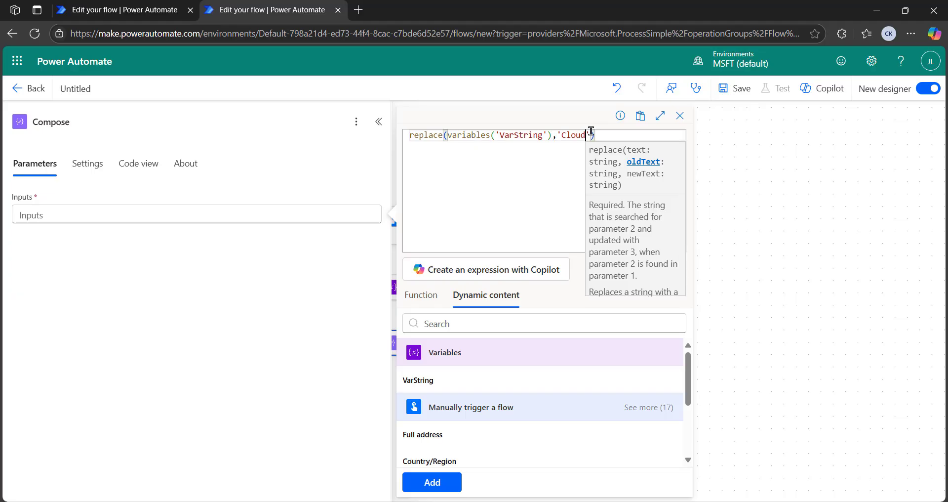
click(591, 132)
text(,')
key(Caps_Lock)
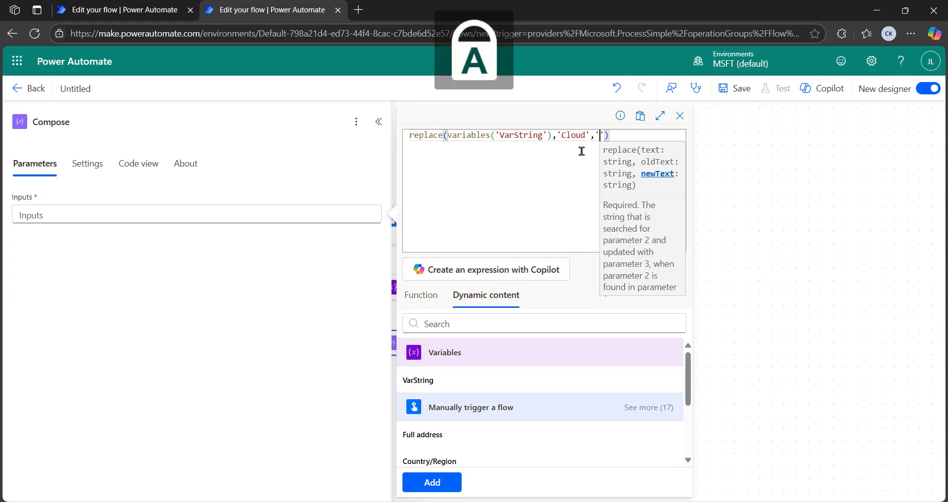
text(D)
key(Caps_Lock)
text(esktop)
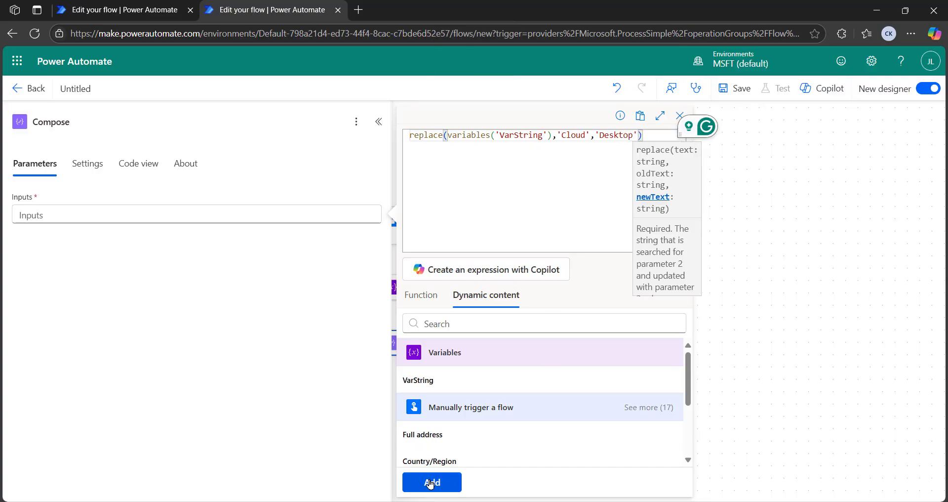
click(432, 483)
- Save the flow and run a manual test of it
click(739, 87)
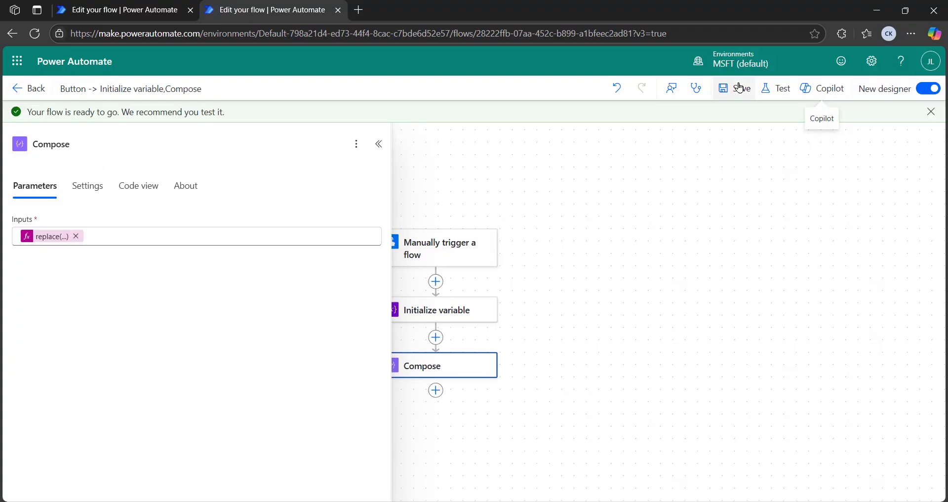
click(780, 89)
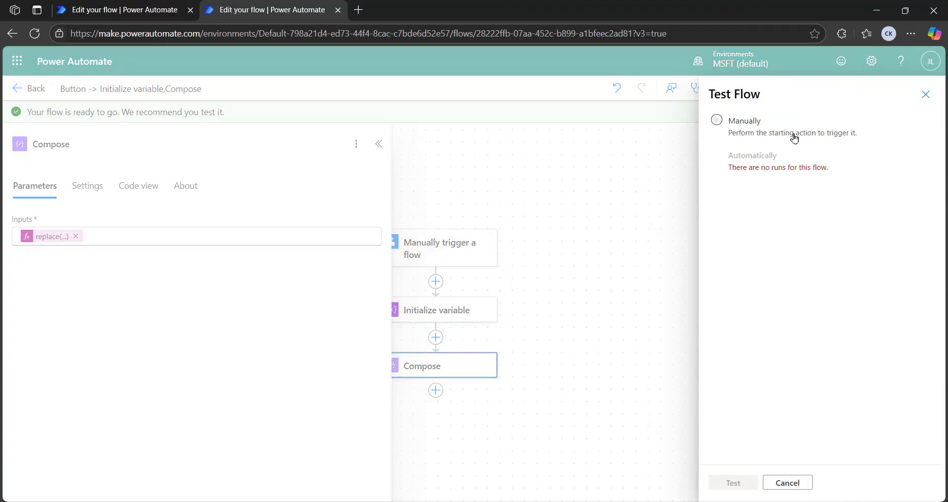
click(734, 483)
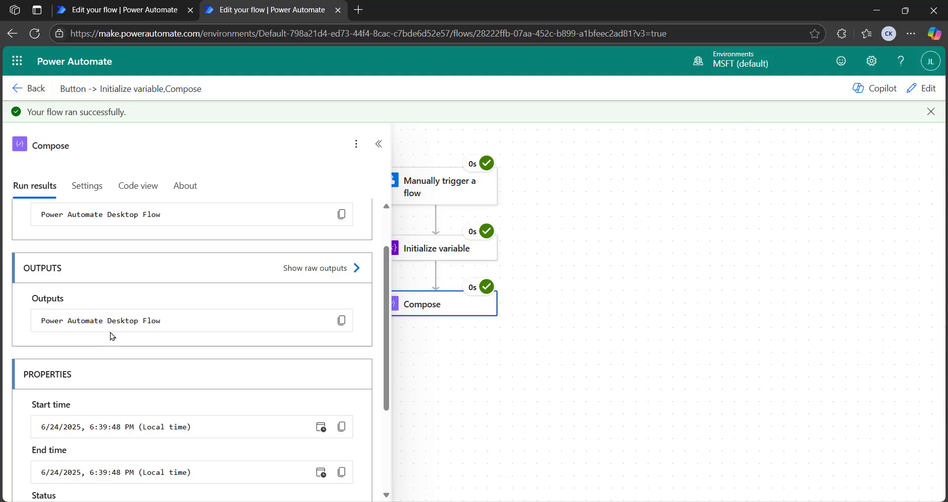
- Examine the Compose action's output text in the run results and collapse its details
double_click(157, 321)
drag(100, 323, 26, 325)
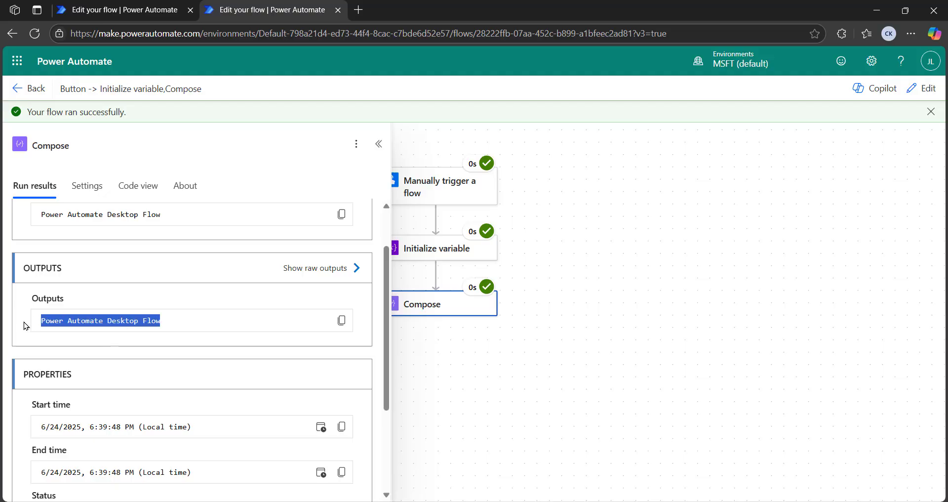
click(380, 147)
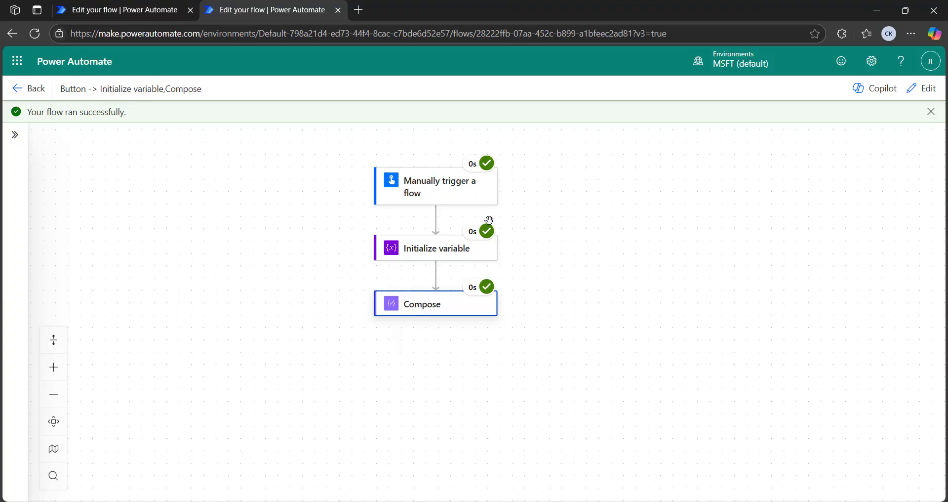
- Switch the flow back to editing and set VarString's value to "Power Automate Cloud Flow, Power Apps, Power BI, Power Virtual Agents"
click(924, 90)
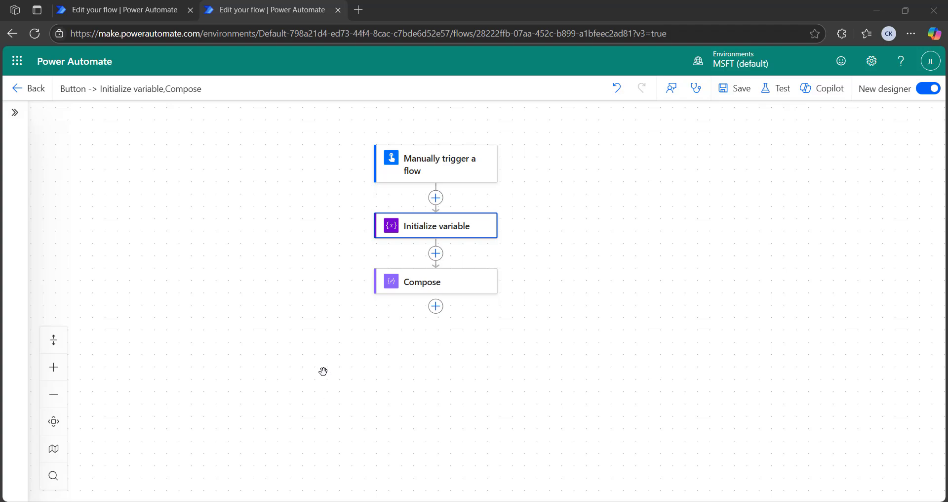
click(449, 226)
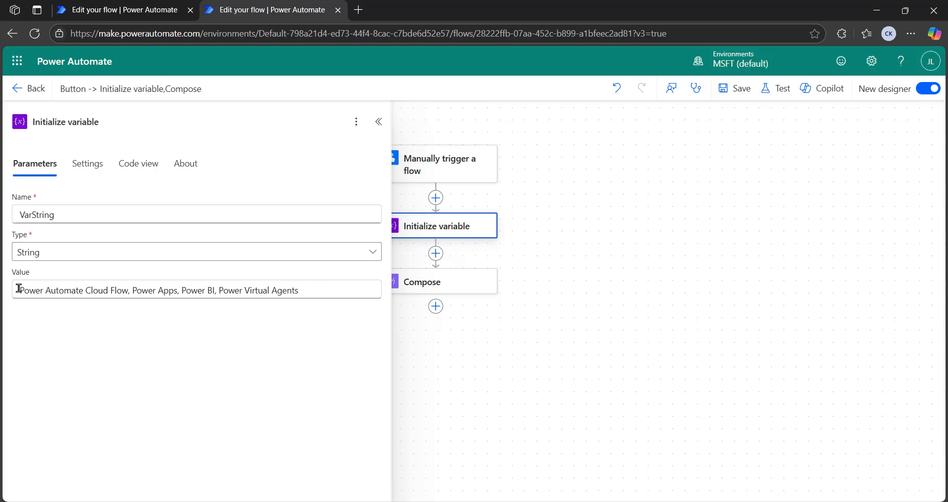
drag(18, 287, 22, 286)
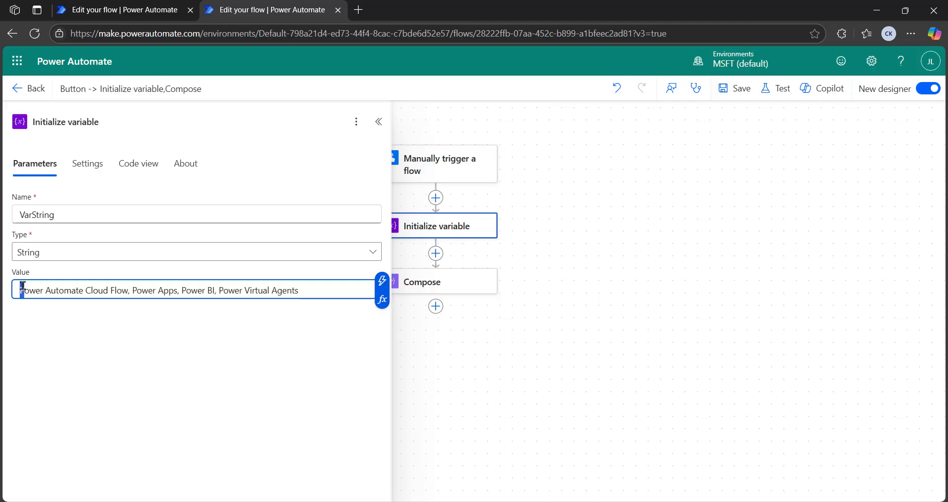
drag(138, 290, 212, 291)
click(183, 288)
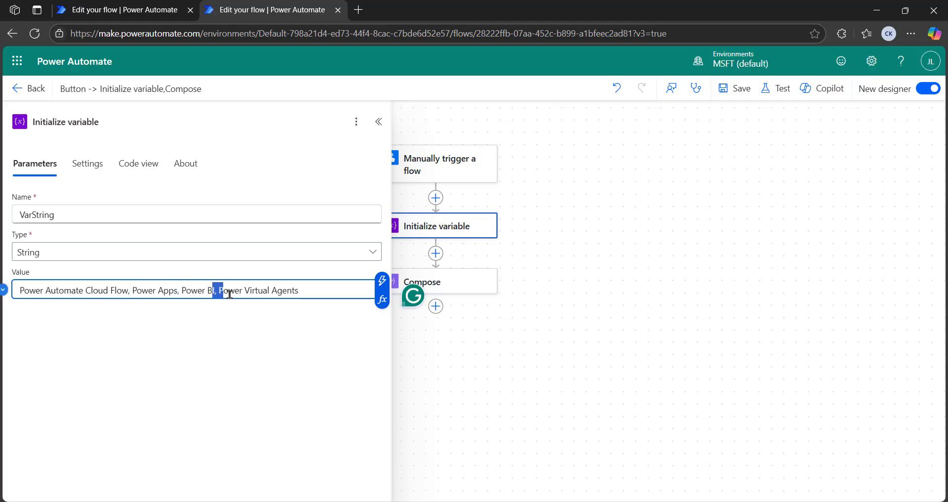
click(320, 295)
- Begin a new replace() expression in the emptied Compose Inputs, taking VarString as the text to search
click(384, 224)
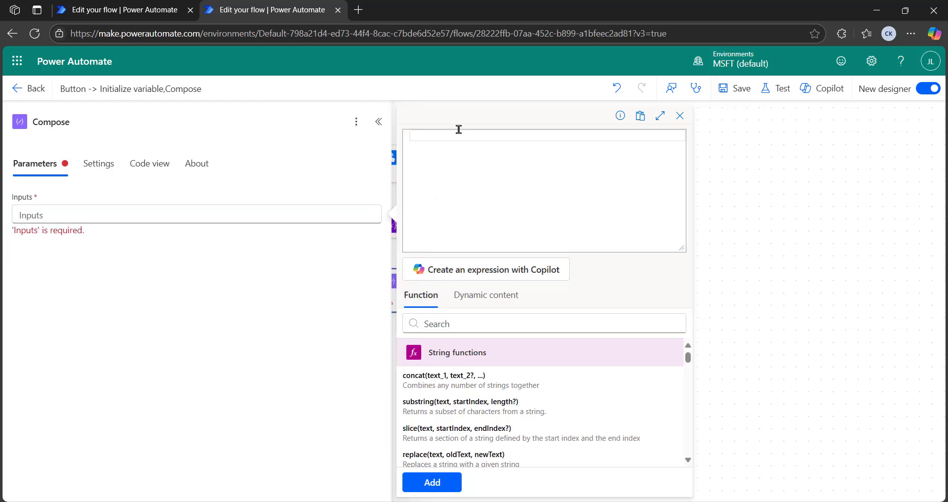
text(repl)
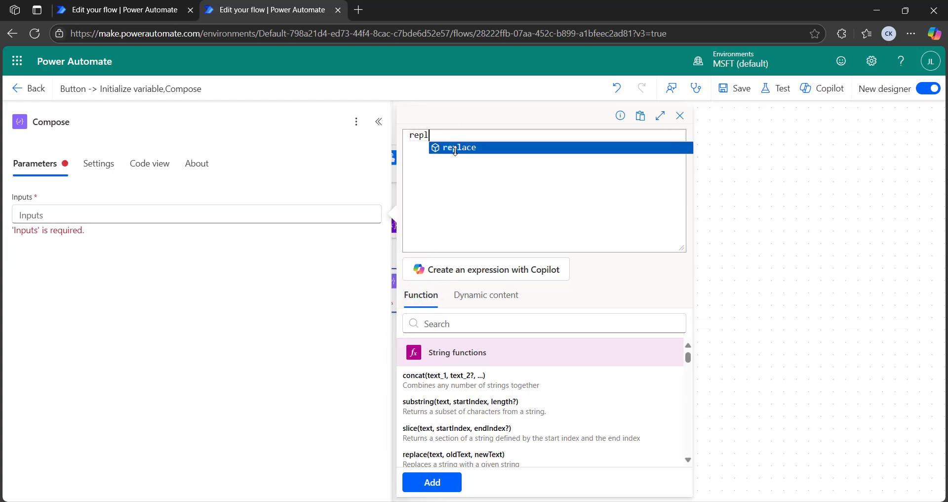
click(462, 144)
text(()
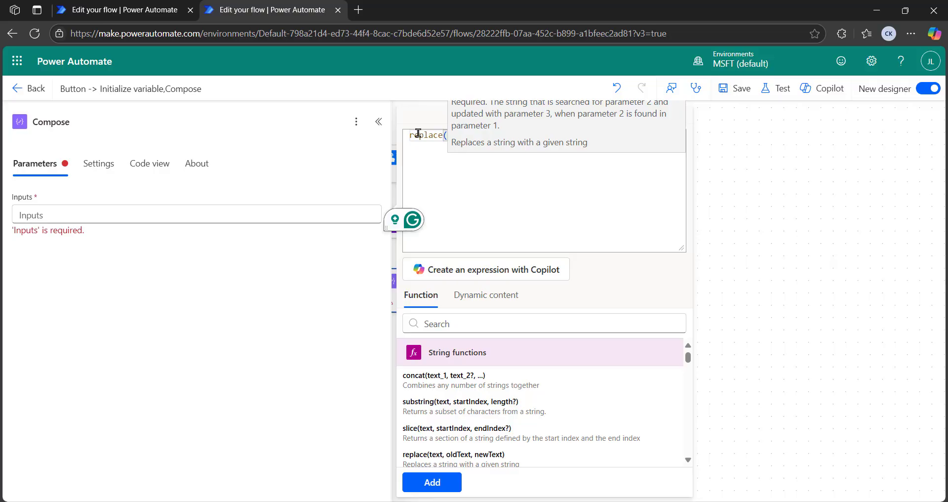
click(440, 135)
click(447, 137)
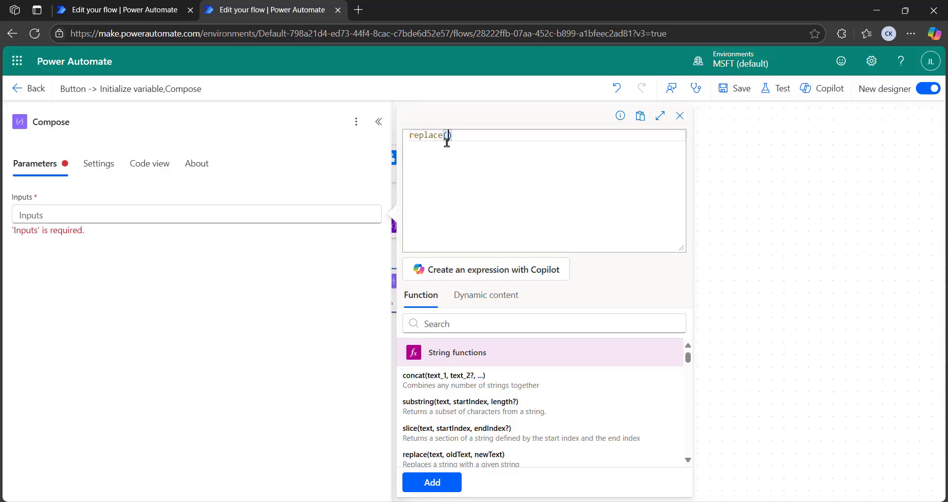
click(485, 296)
click(443, 380)
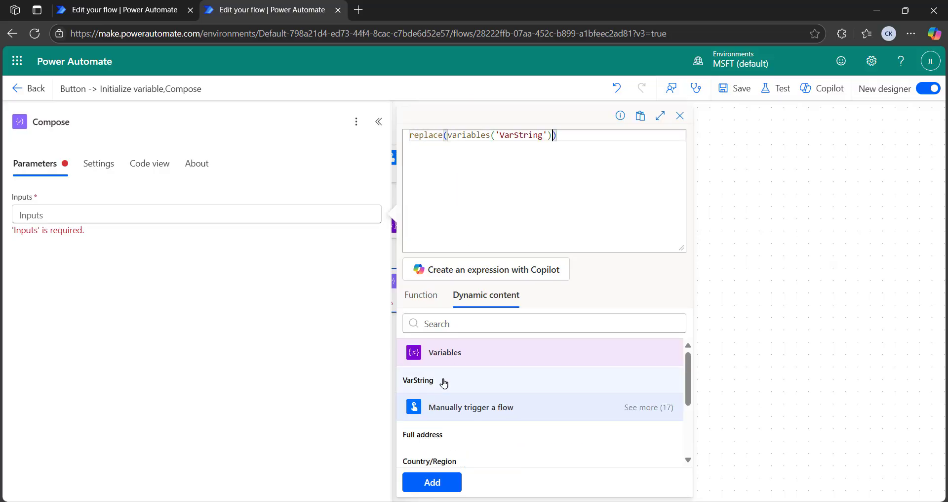
- Finish the expression with 'P' as the old text and 'A' as the new text, and add it to the Compose Inputs
text(,'P)
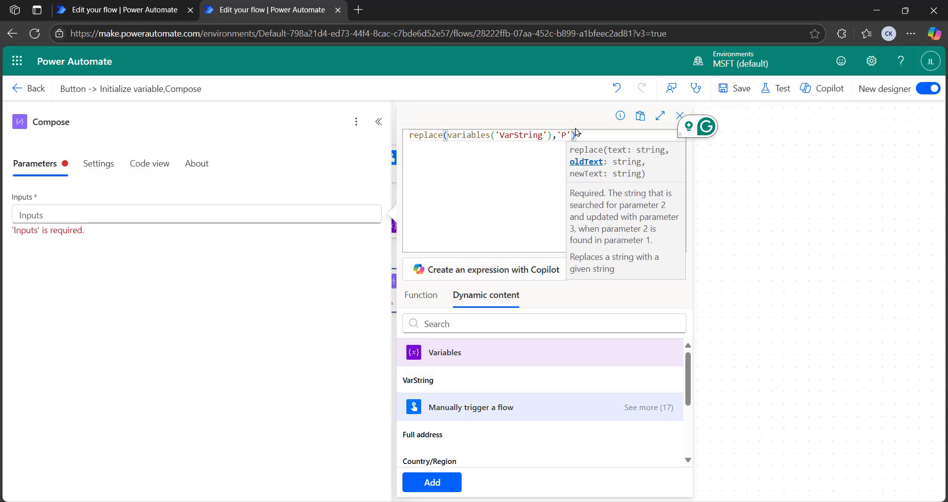
text(')
text(,')
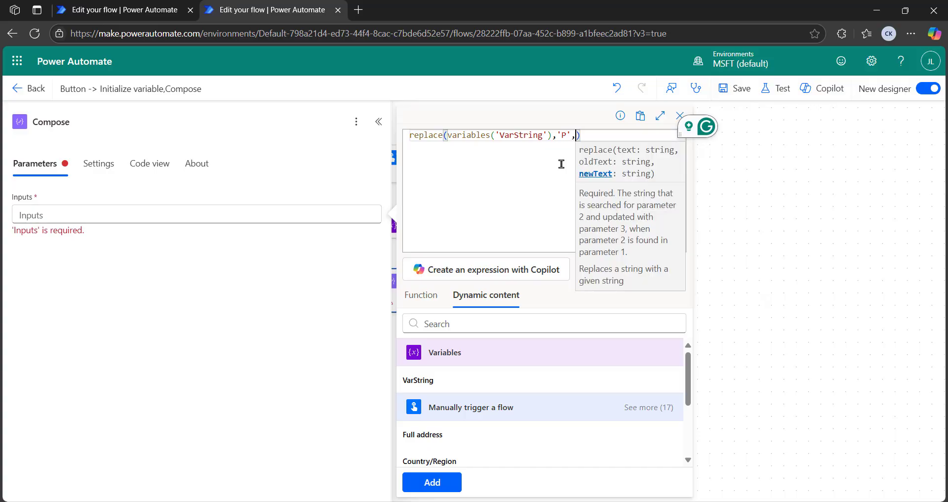
text(A)
key(Caps_Lock)
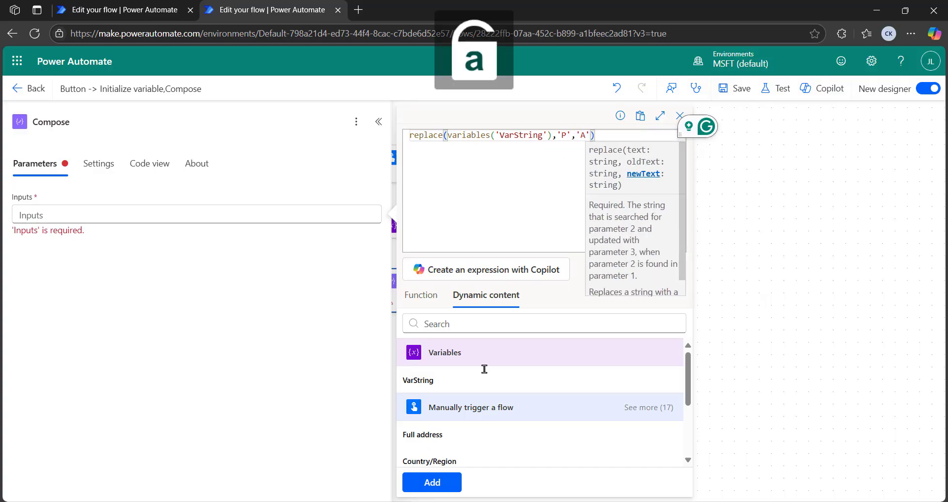
click(433, 483)
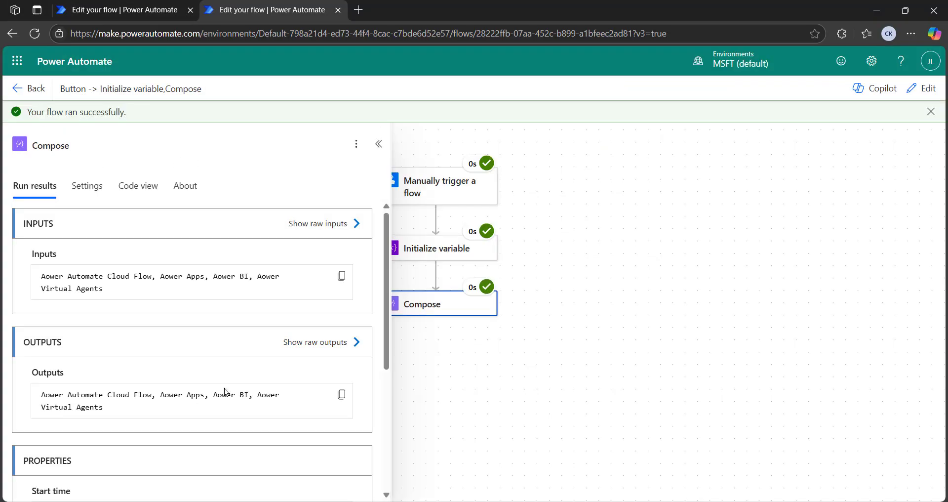
- Check the Compose action's outputs in the new run's results
scroll(16, 390, down, 2)
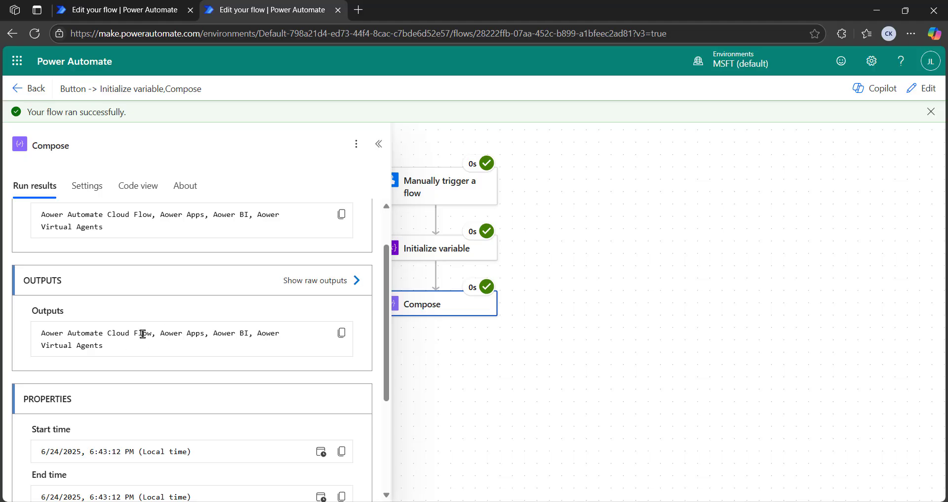
- Switch to the SharePoint Budget List and look over its columns and Budget ID values
click(379, 144)
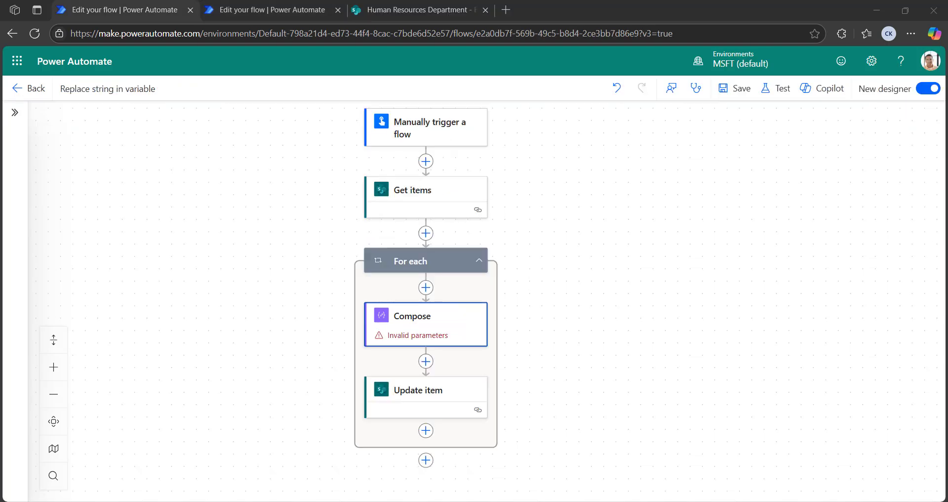
click(390, 7)
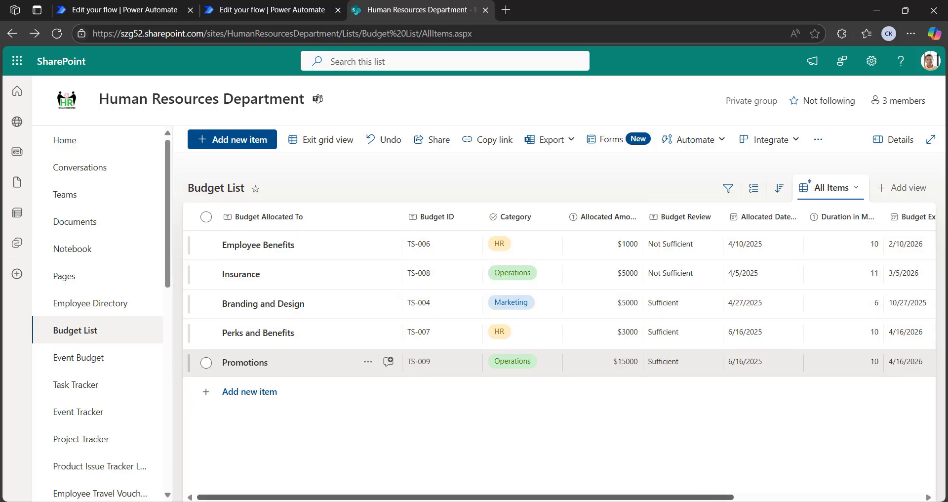
drag(705, 497, 886, 497)
scroll(510, 459, left, 10)
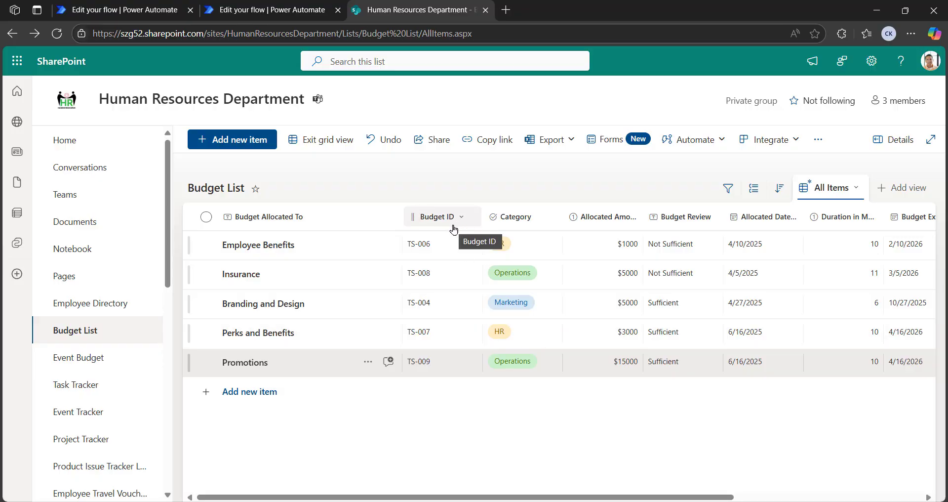
click(414, 247)
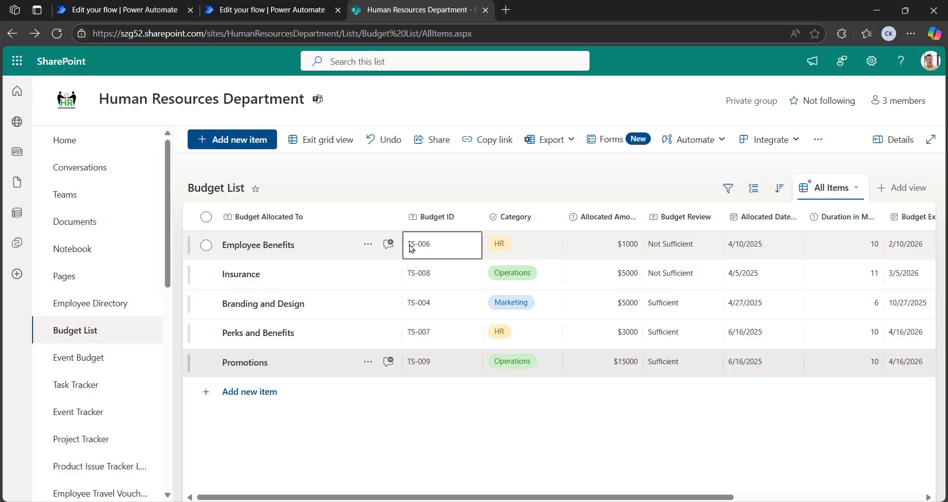
click(464, 177)
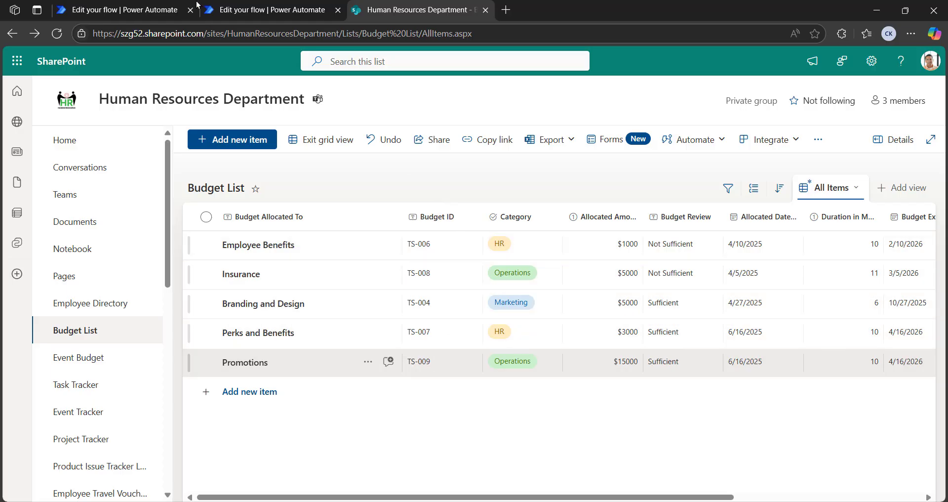
- Return to the "Replace string in variable" flow and open the expression editor for the Inputs of the Compose action inside For each
click(132, 9)
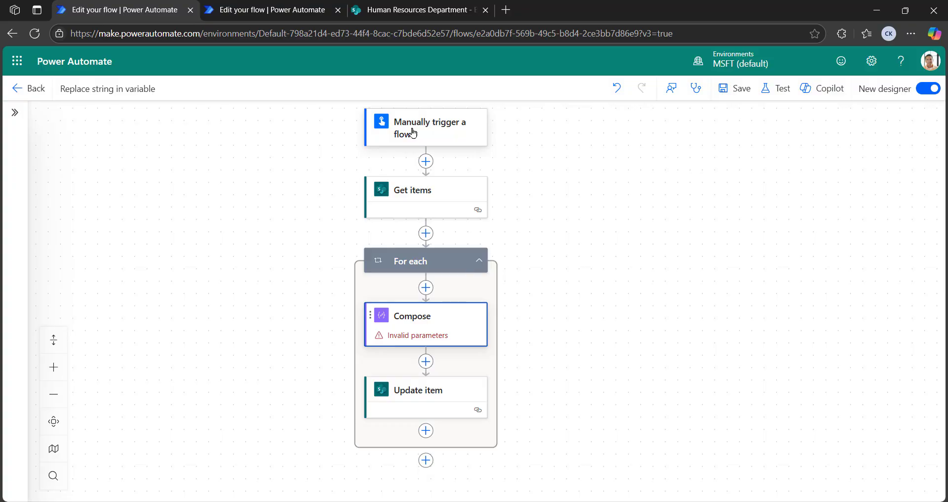
click(441, 200)
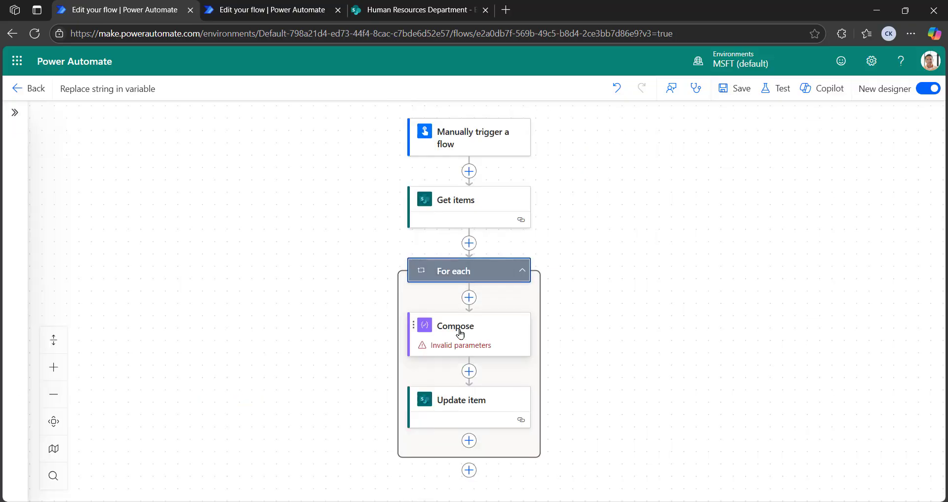
click(459, 333)
click(167, 213)
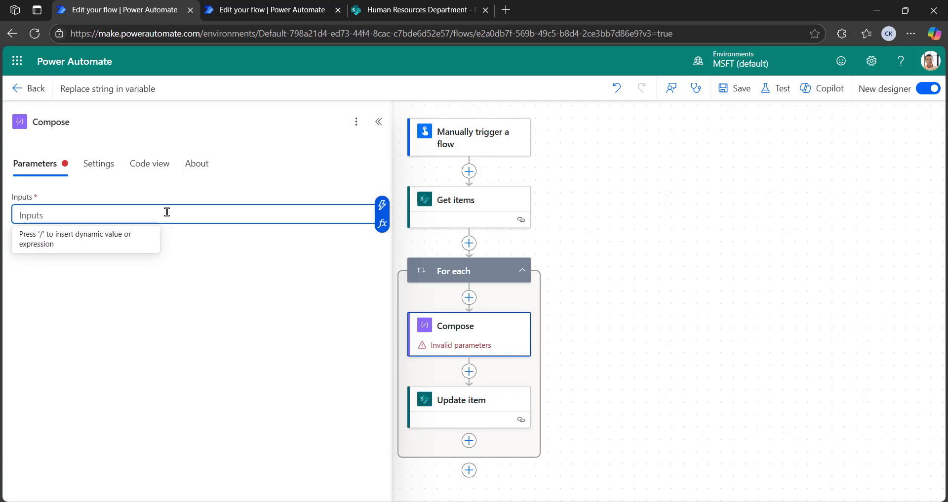
click(382, 226)
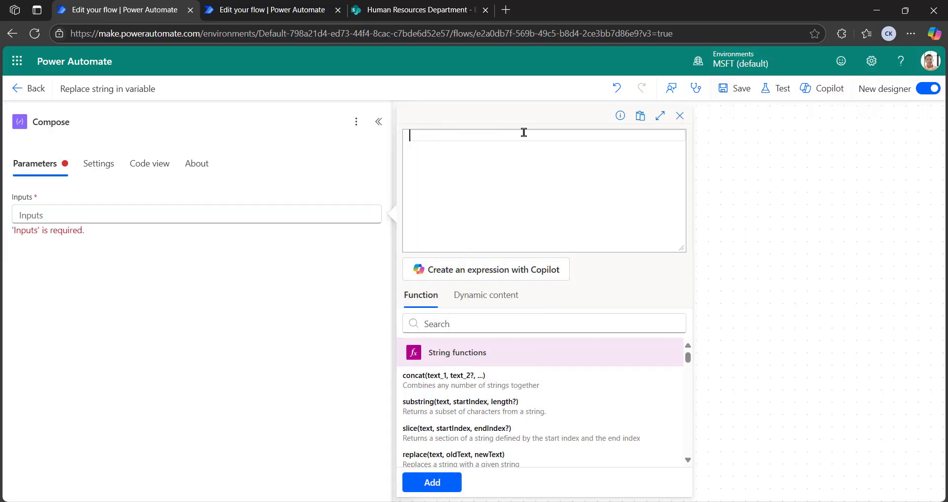
- Begin a replace() expression that takes the Budget ID from Get items as the text to search
text(re)
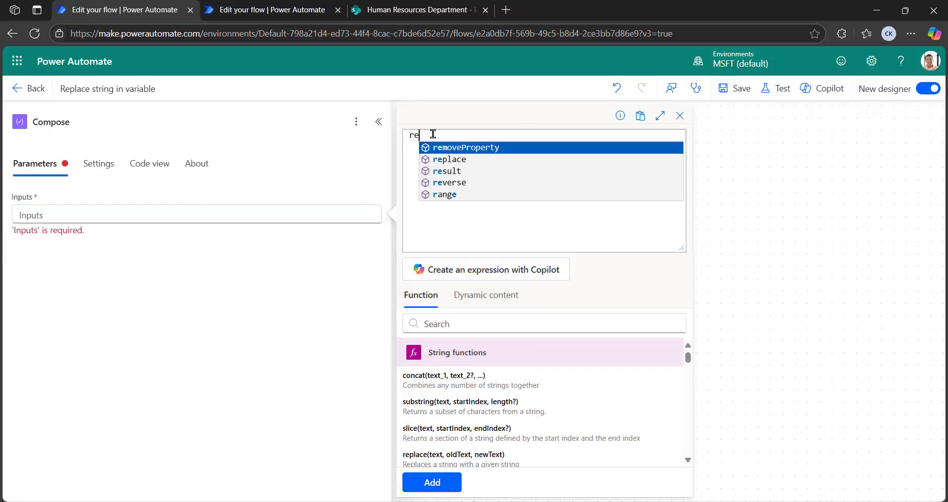
click(445, 158)
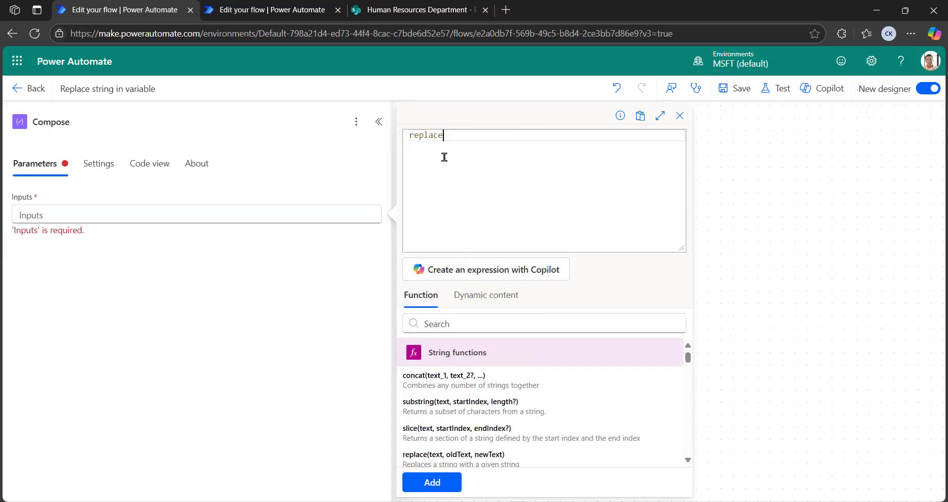
text(()
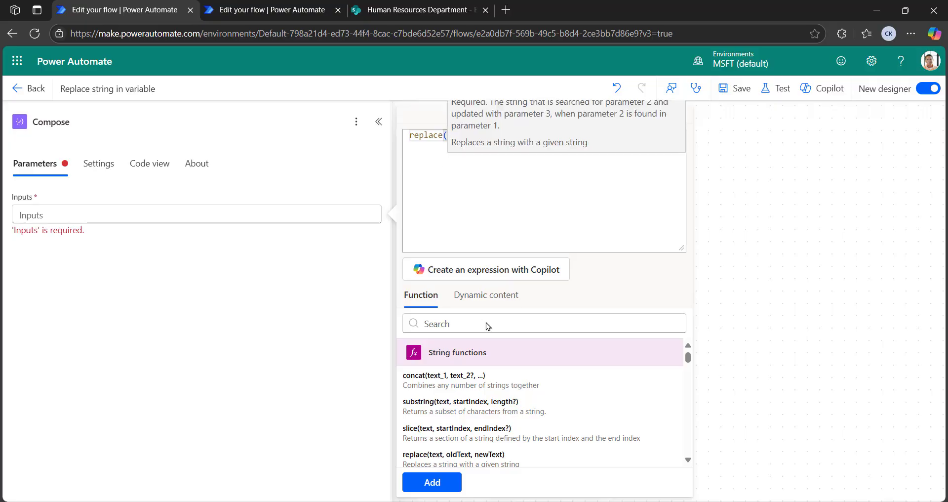
click(495, 296)
click(459, 327)
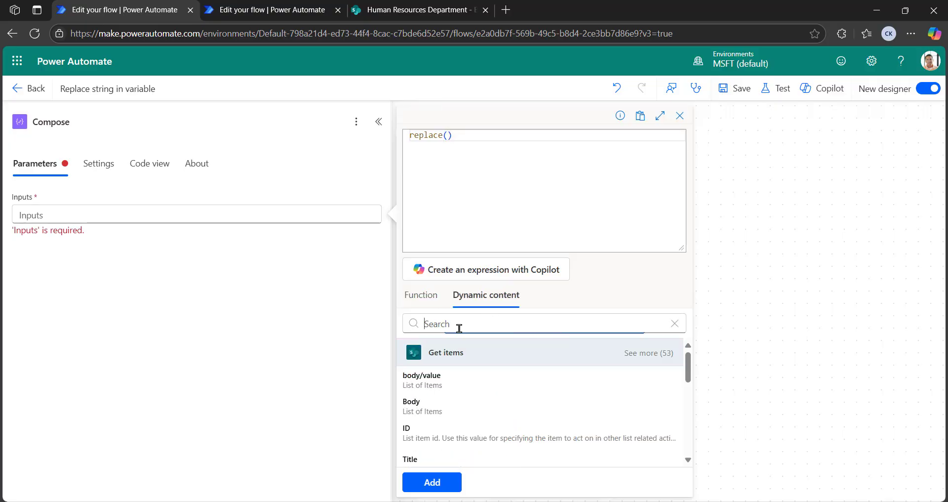
text(bud)
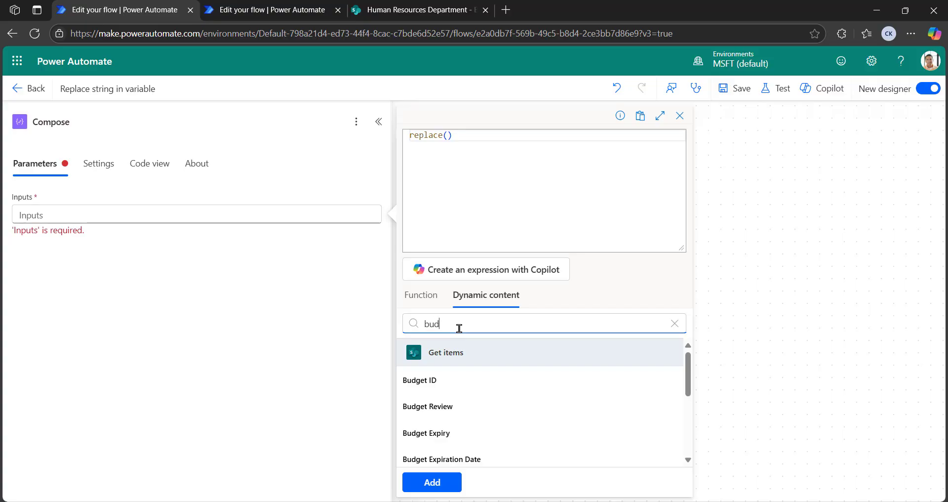
click(437, 386)
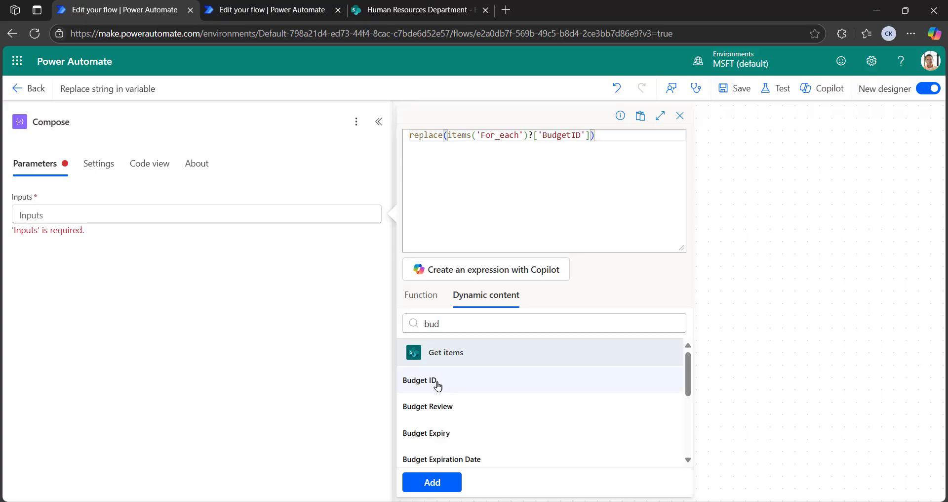
- Complete the expression with 'TS-' as the old text and an empty string '' as the new text, and add it to the Compose Inputs
text(,)
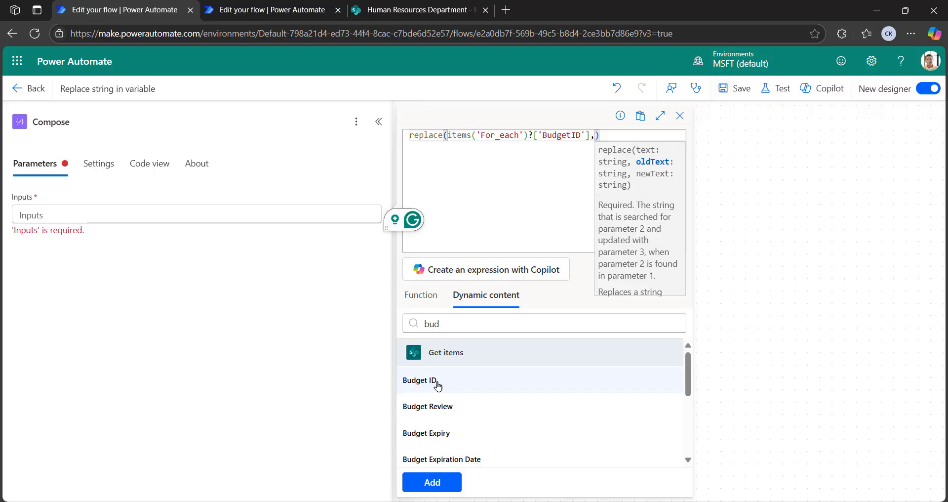
text(')
key(Caps_Lock)
text(TS)
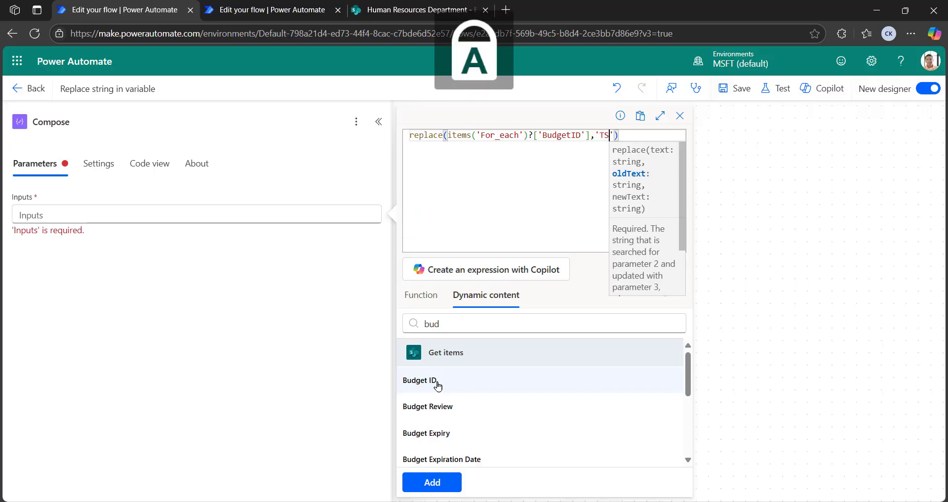
key(Caps_Lock)
text(-)
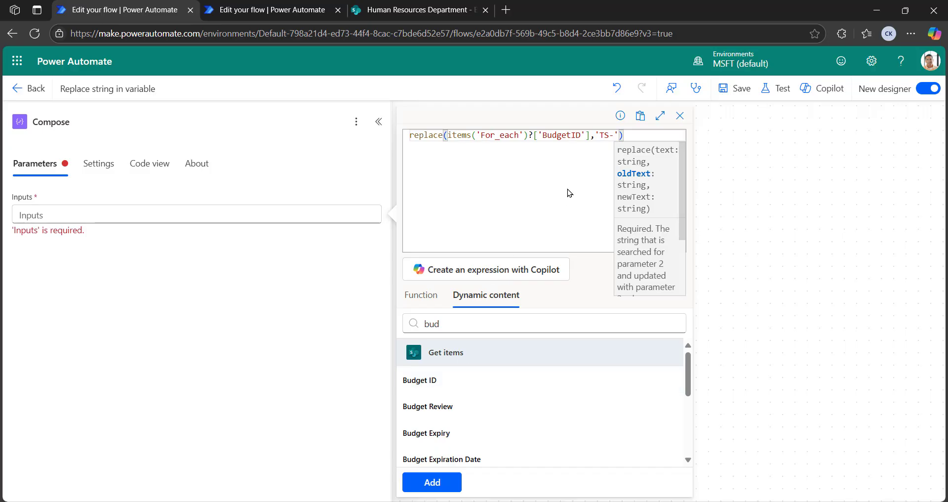
click(621, 135)
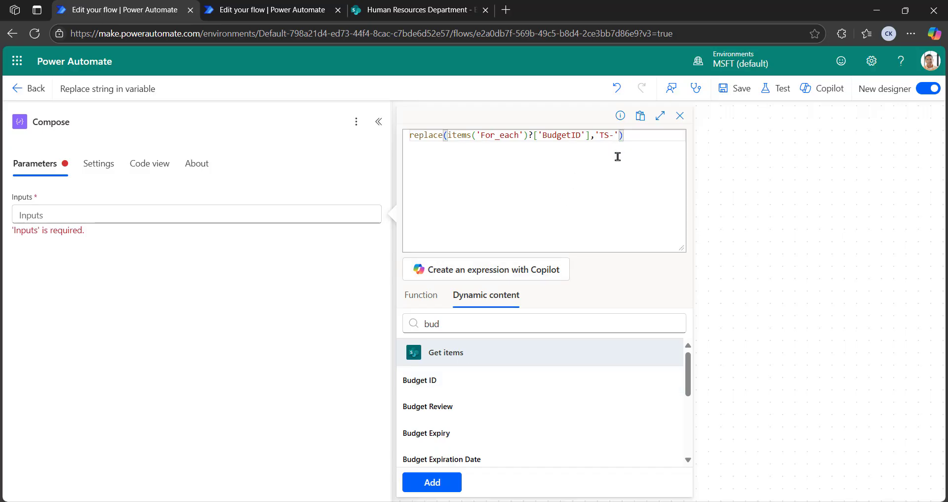
text(,')
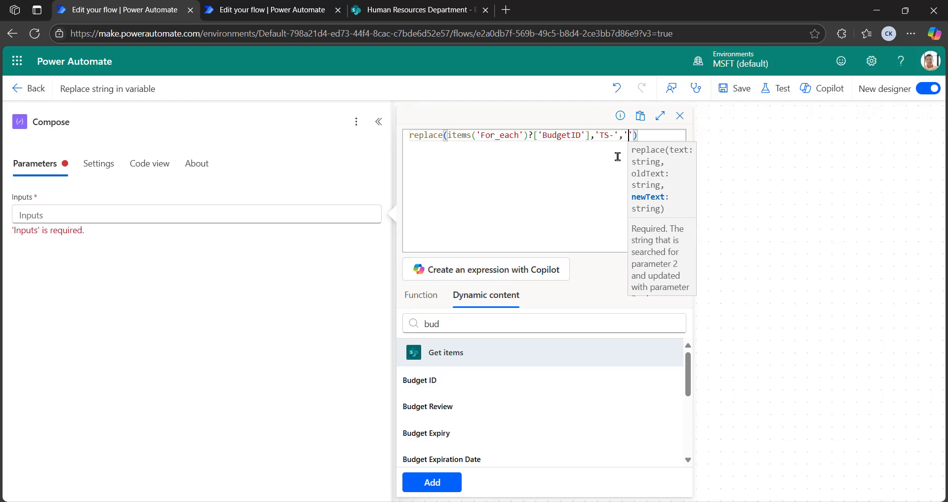
click(434, 483)
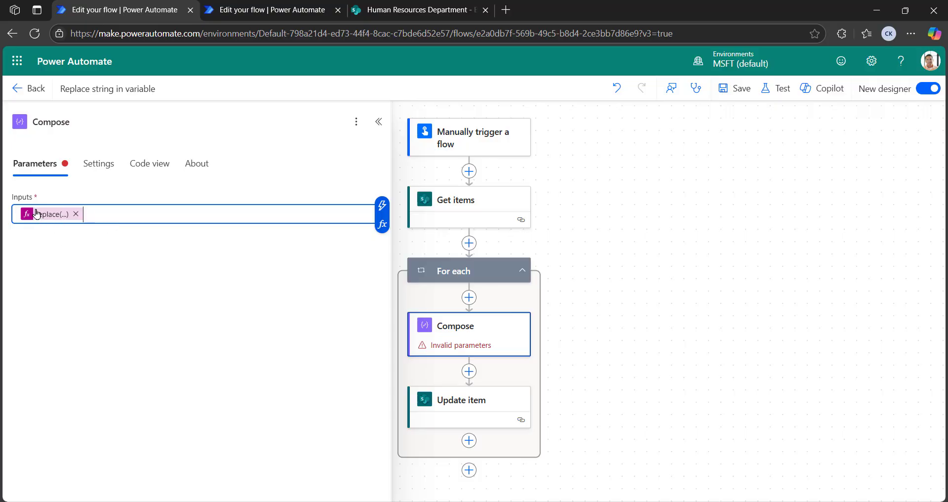
- Review the Update item action's Id and Budget ID mappings and the dynamic content available for the Id
click(479, 408)
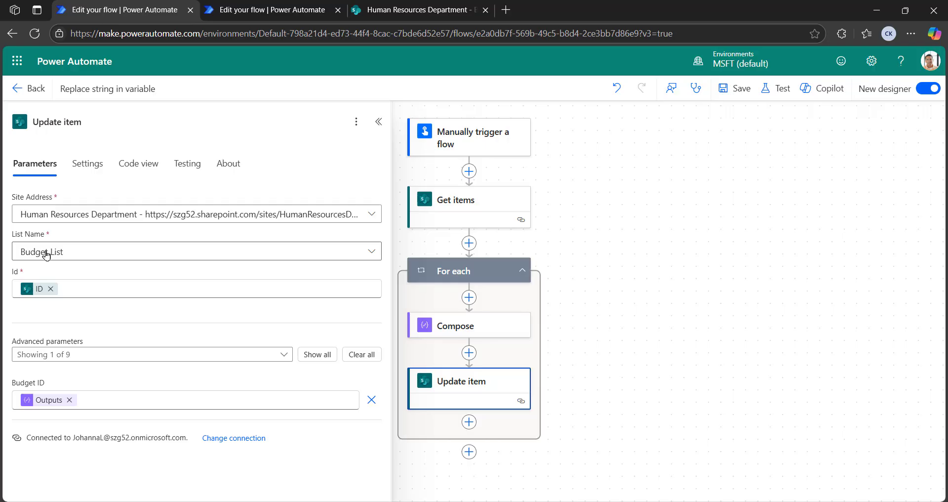
click(98, 289)
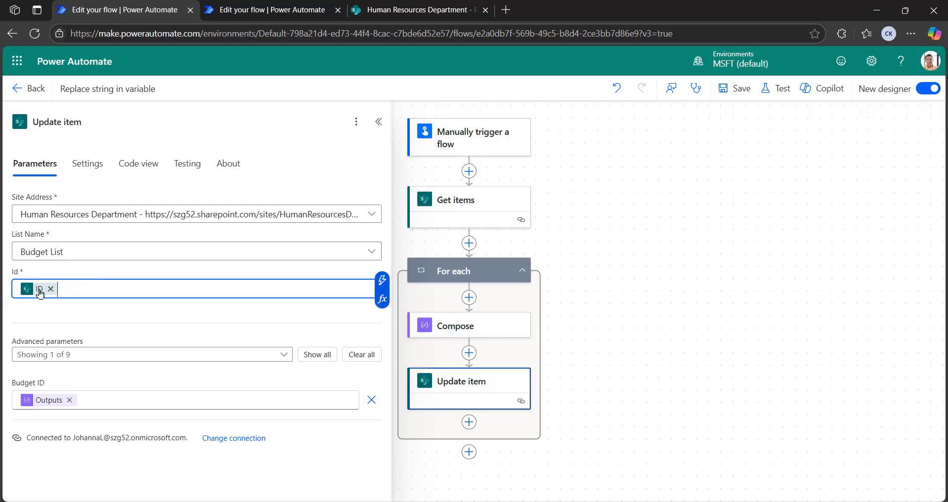
click(382, 279)
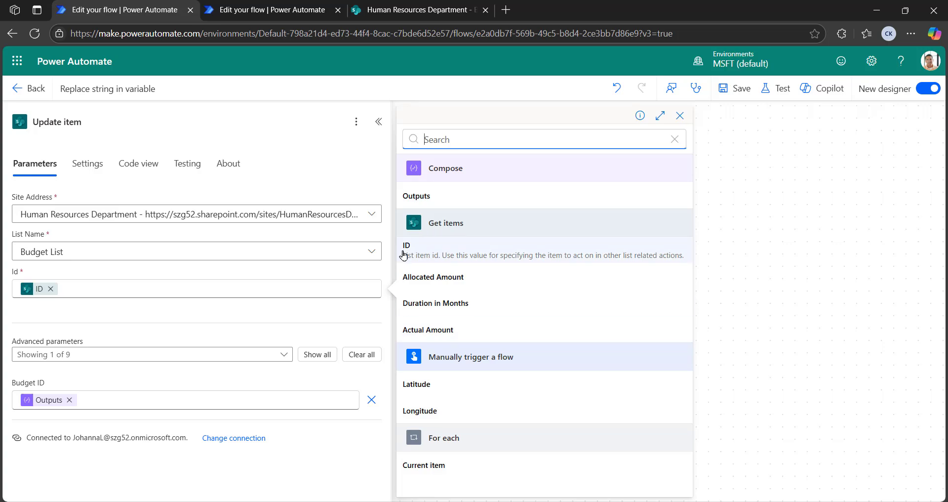
click(135, 399)
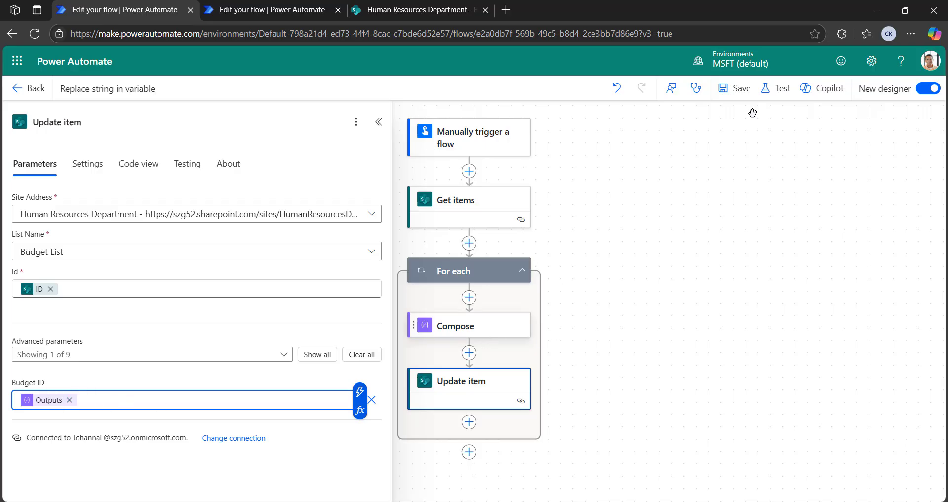
- Save the flow and run a manual test of it
click(737, 90)
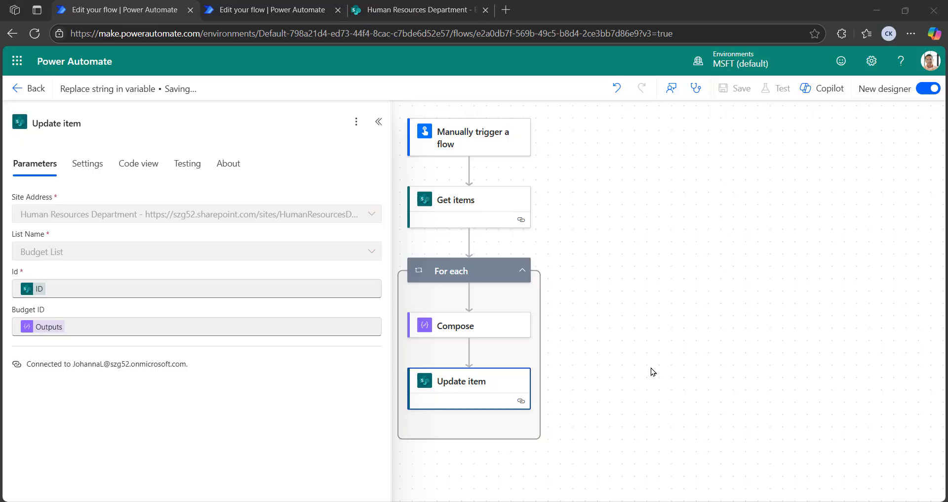
click(745, 121)
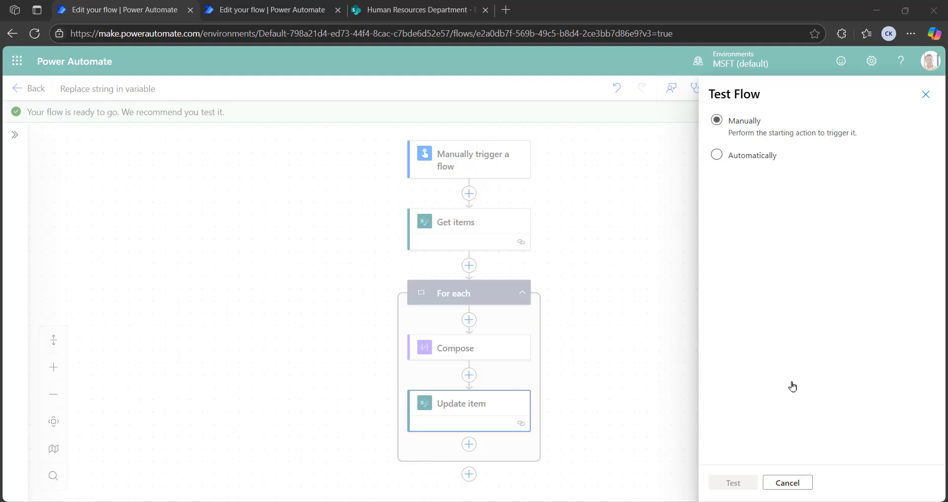
click(733, 483)
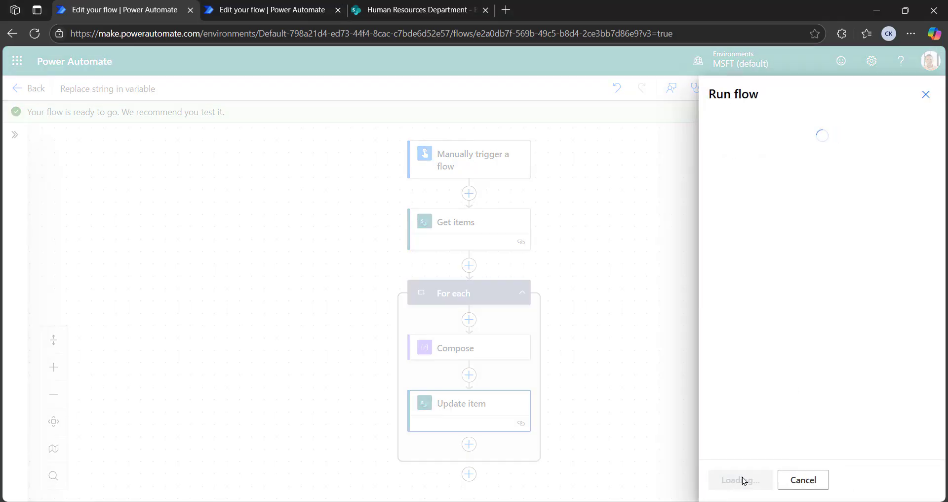
click(736, 484)
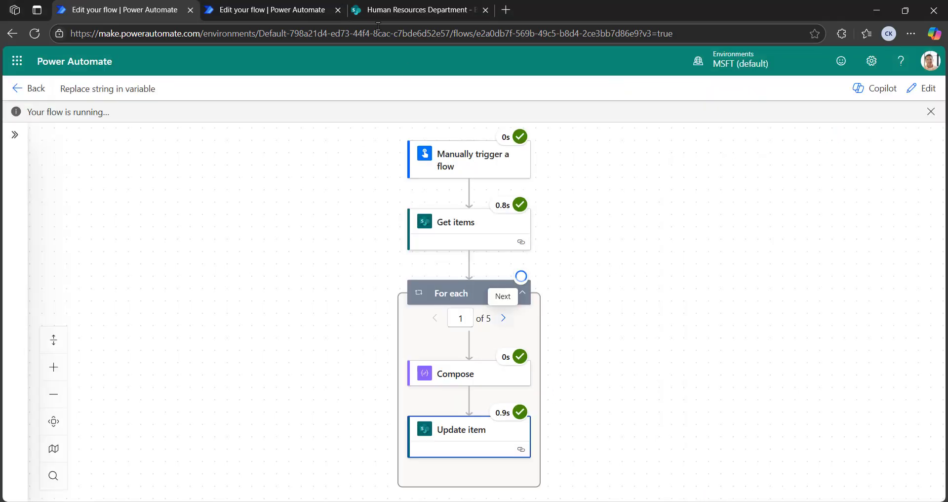
- Reload the SharePoint Budget List to check its Budget ID column
click(404, 11)
click(57, 33)
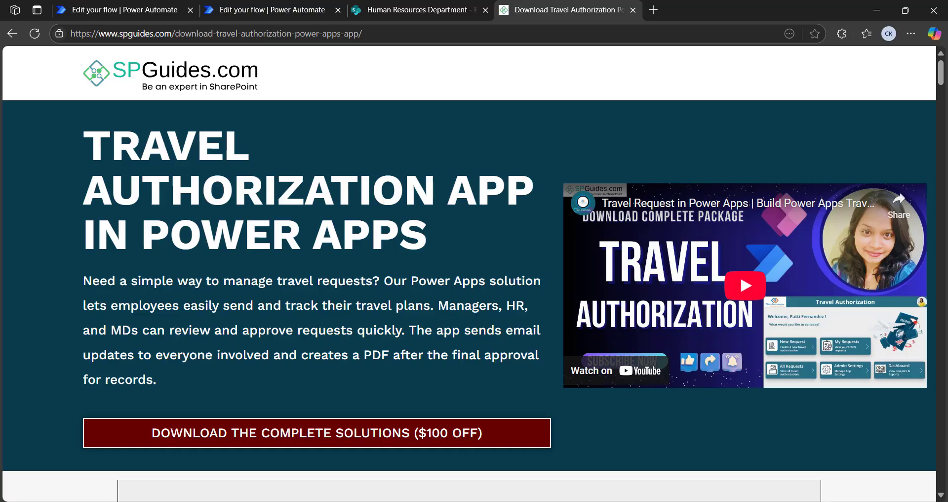
- Read through the SPGuides Travel Authorization app page, covering its description, features and the technologies used
scroll(428, 377, down, 3)
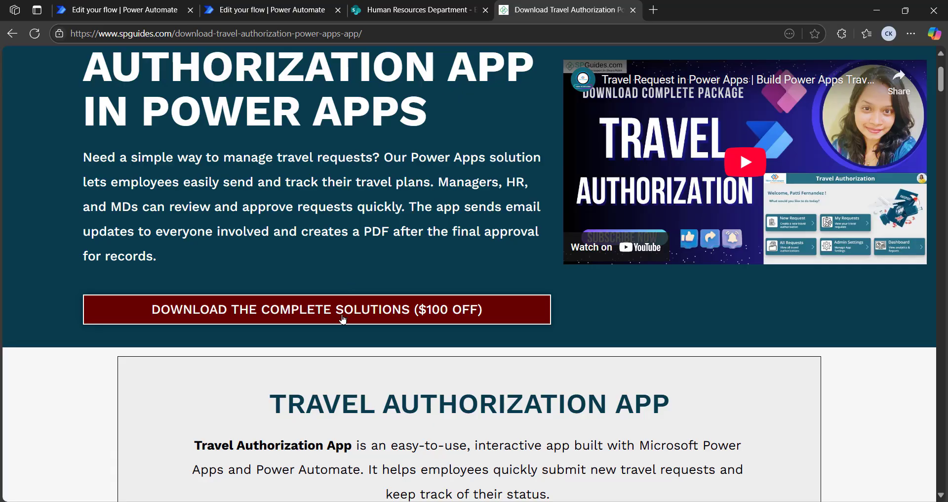
scroll(344, 324, up, 3)
scroll(411, 283, down, 5)
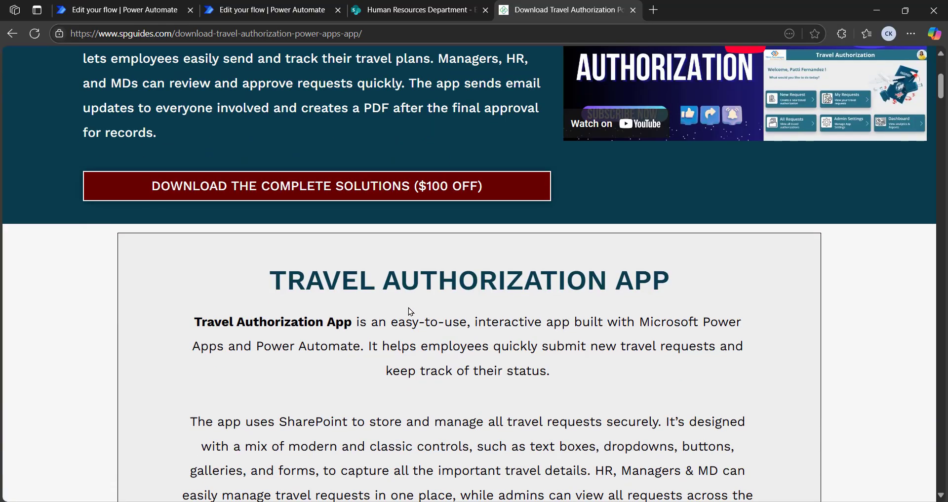
scroll(329, 389, down, 3)
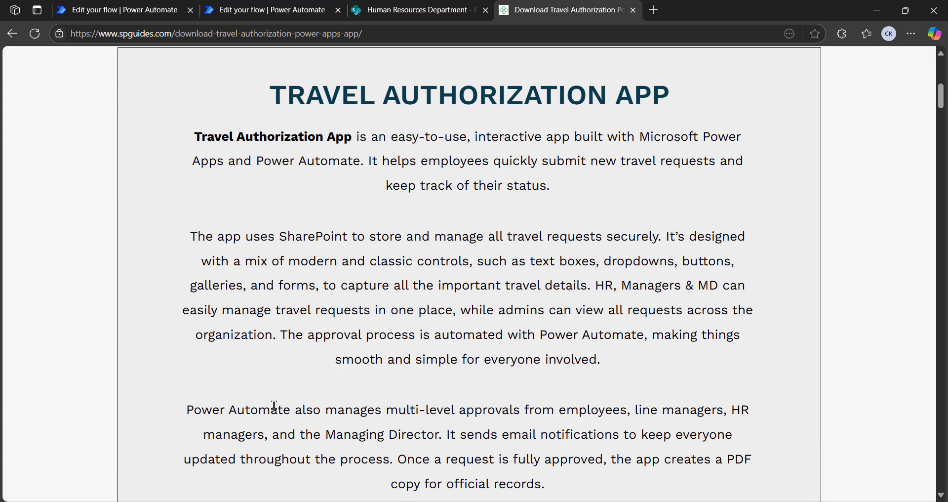
scroll(301, 383, down, 3)
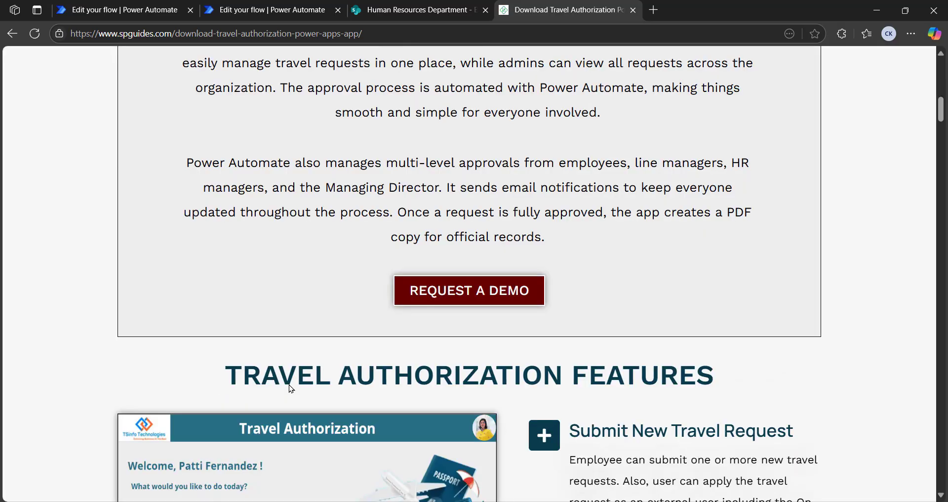
scroll(294, 385, down, 4)
scroll(440, 424, down, 8)
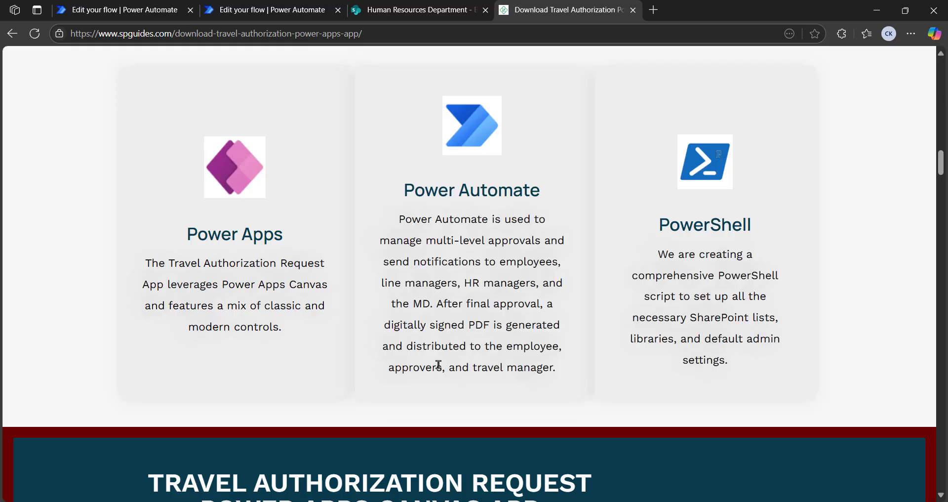
- Examine the Travel Authorization page's features overview, tools used and Submit New Travel Request form details
scroll(438, 365, up, 15)
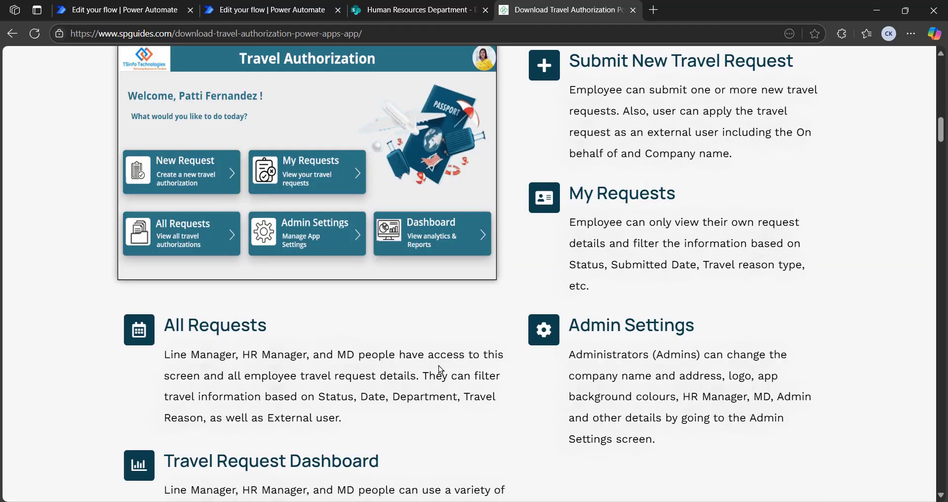
scroll(301, 331, down, 4)
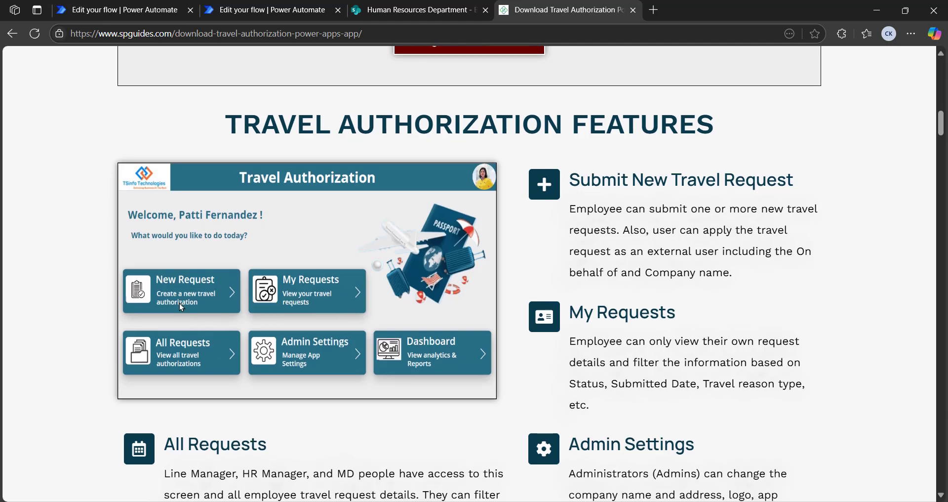
scroll(182, 307, down, 1)
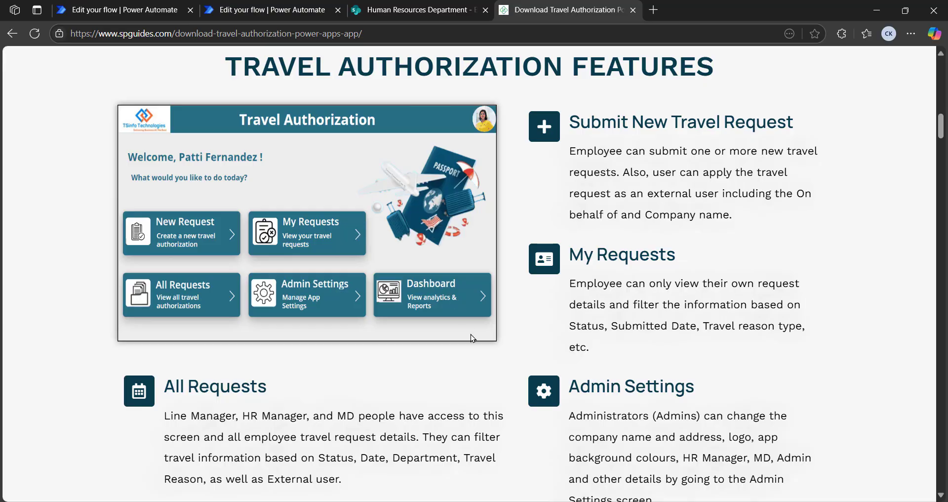
scroll(553, 390, down, 12)
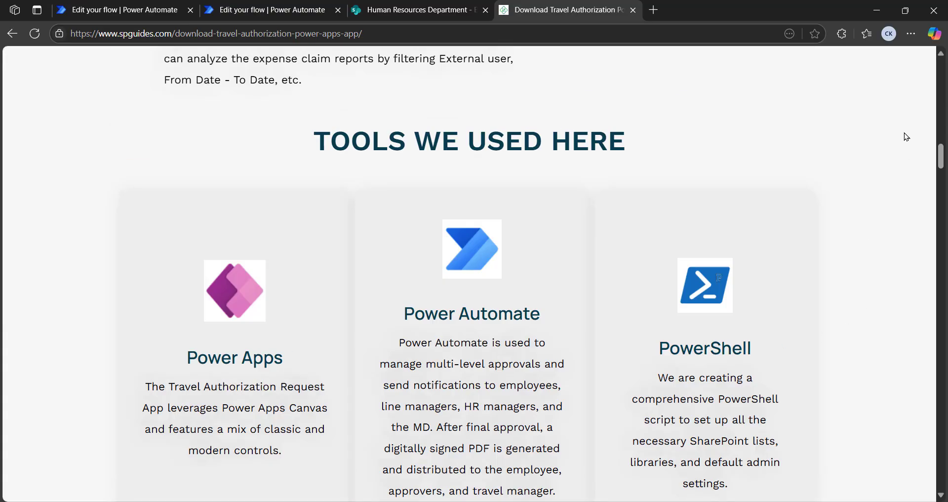
scroll(903, 178, down, 10)
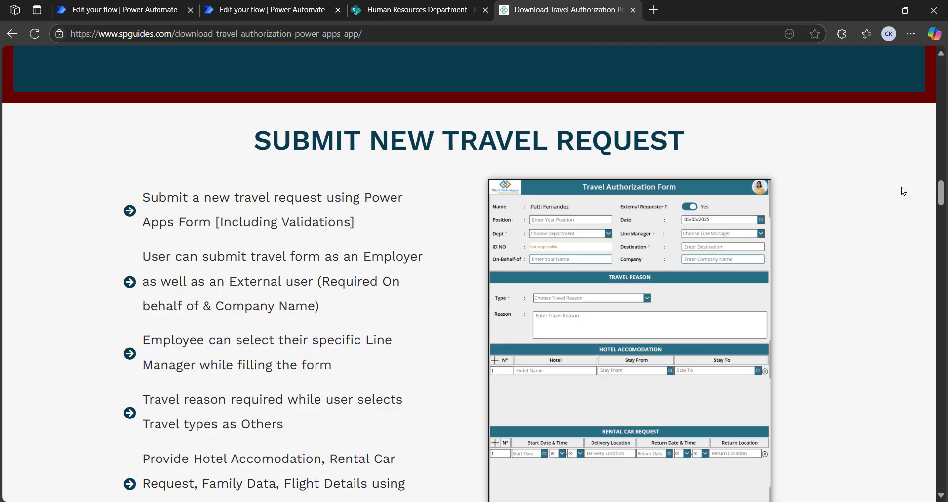
scroll(903, 289, down, 2)
scroll(903, 290, up, 5)
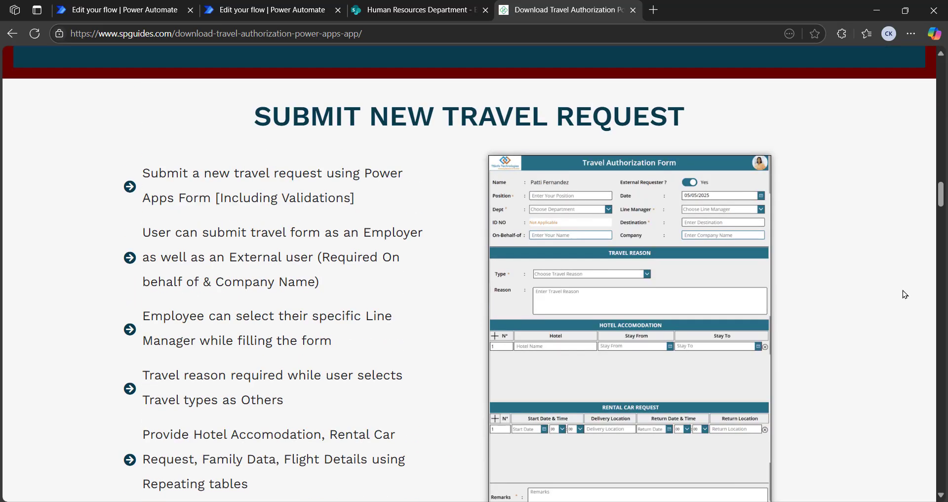
scroll(891, 276, down, 7)
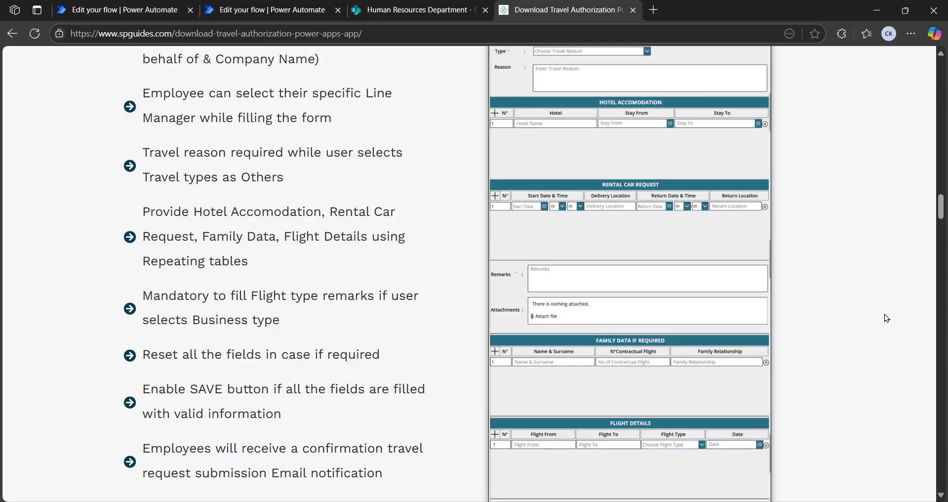
scroll(885, 314, down, 5)
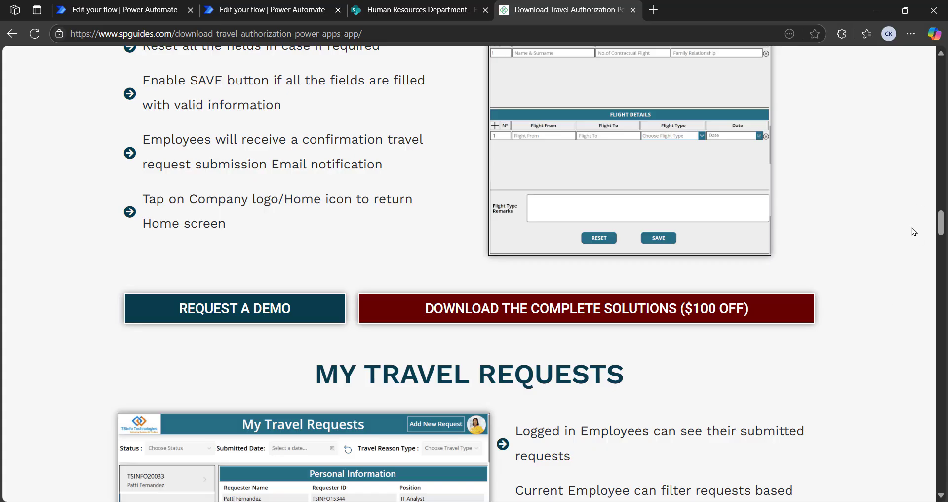
- Read through the page's sections on My Travel Requests, All Travel Requests, the dashboard, the admin settings and the approval email
scroll(912, 229, down, 15)
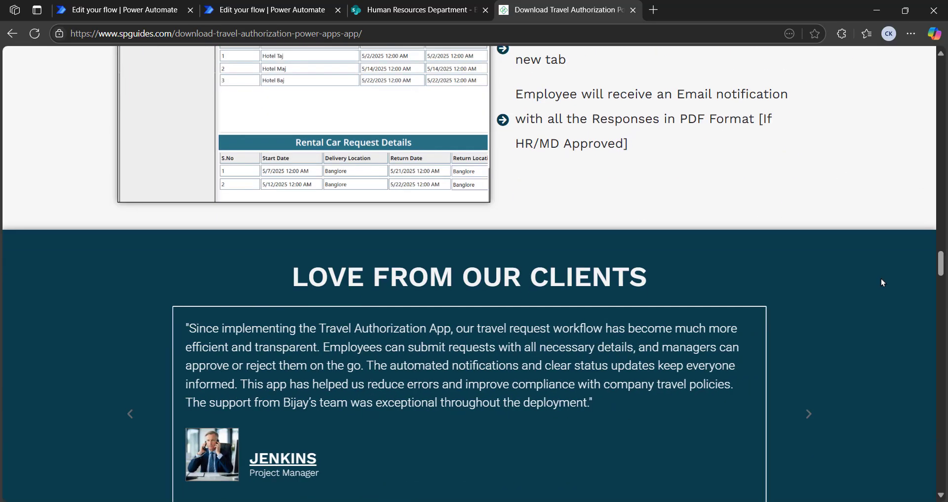
scroll(882, 282, down, 9)
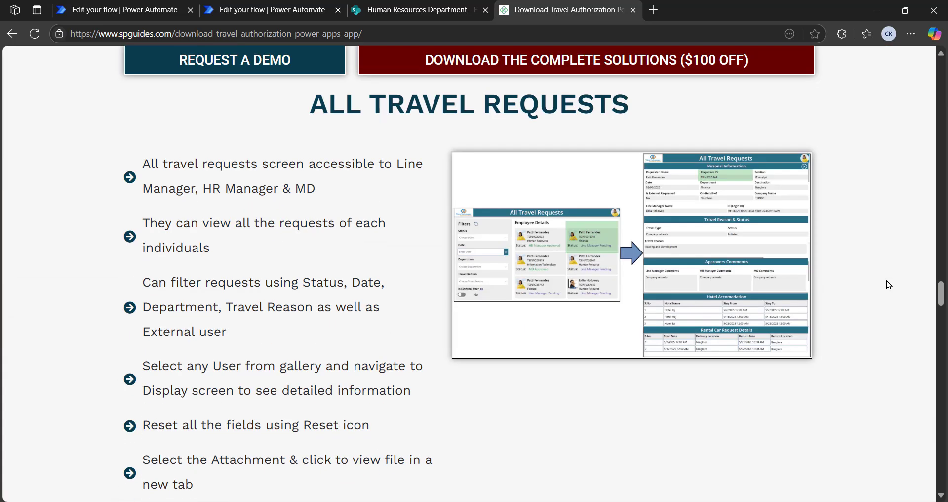
scroll(887, 280, down, 5)
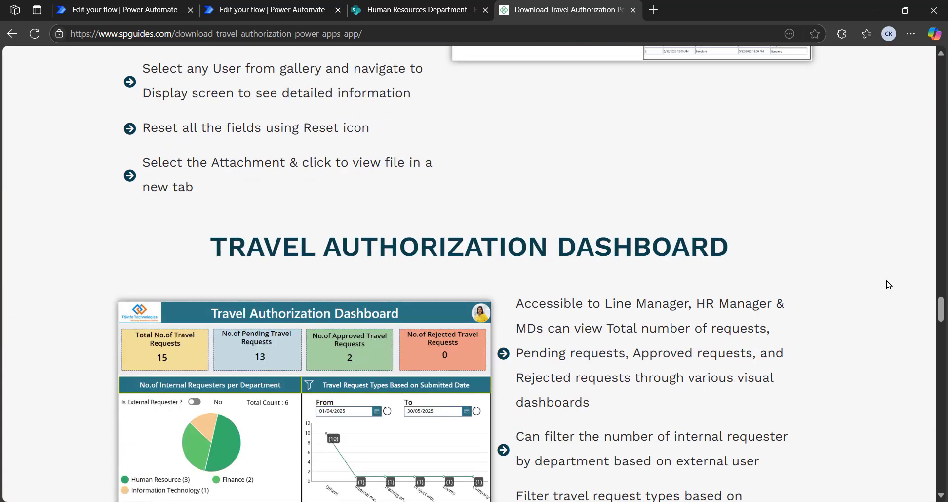
scroll(888, 284, down, 2)
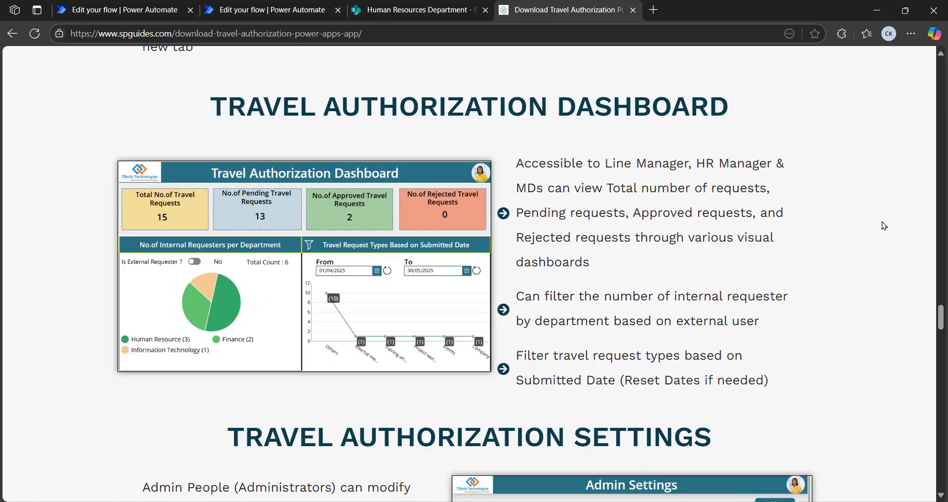
scroll(884, 227, down, 4)
scroll(897, 272, down, 15)
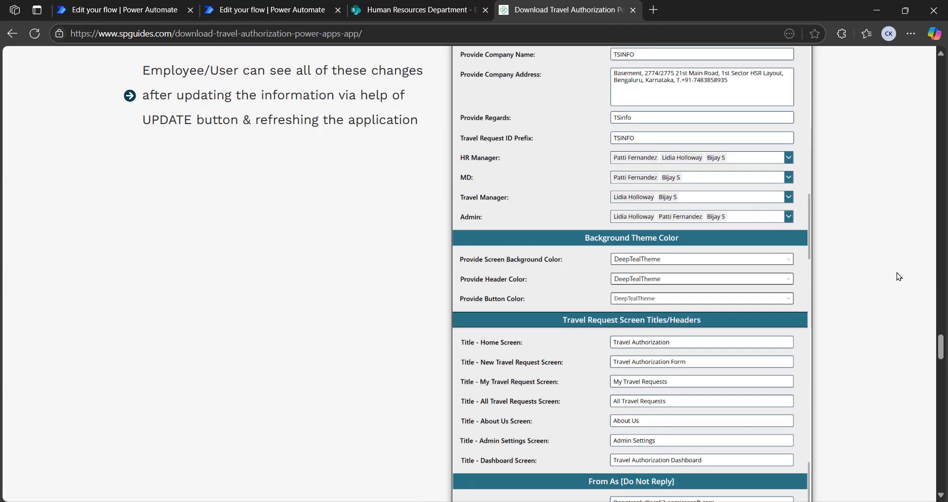
scroll(621, 230, up, 1)
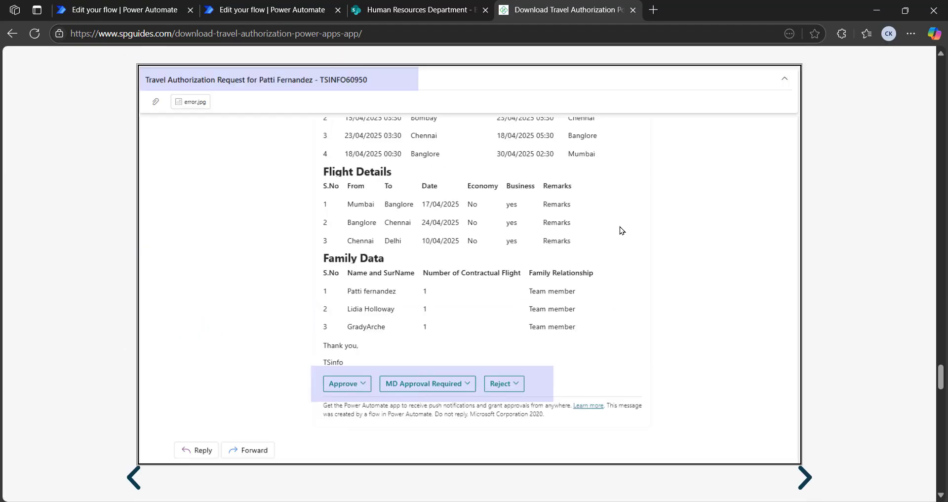
- Compare the single-product and five-product pricing options and look over the frequently asked questions
scroll(583, 347, down, 12)
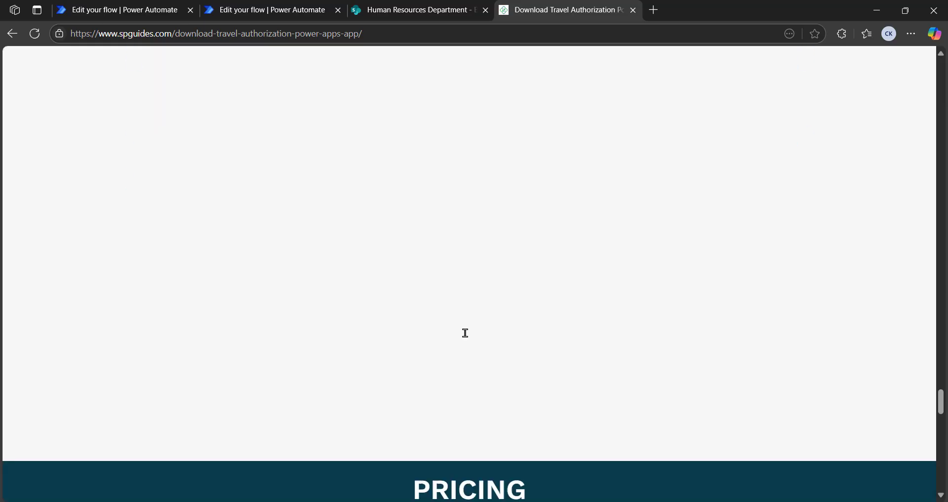
scroll(424, 266, down, 5)
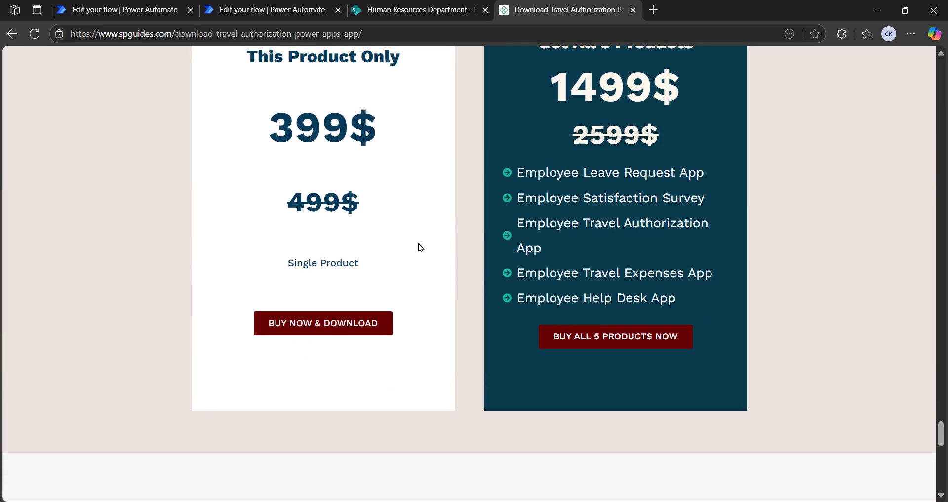
scroll(418, 242, up, 2)
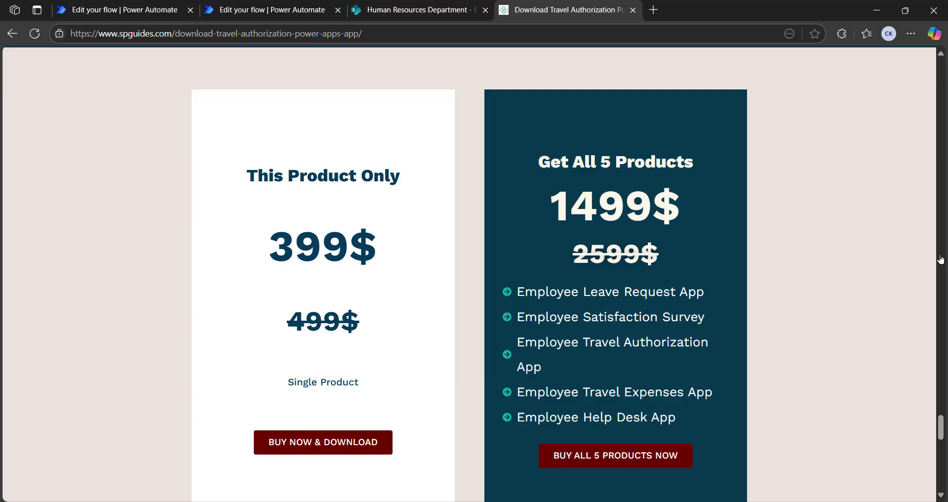
scroll(942, 259, down, 5)
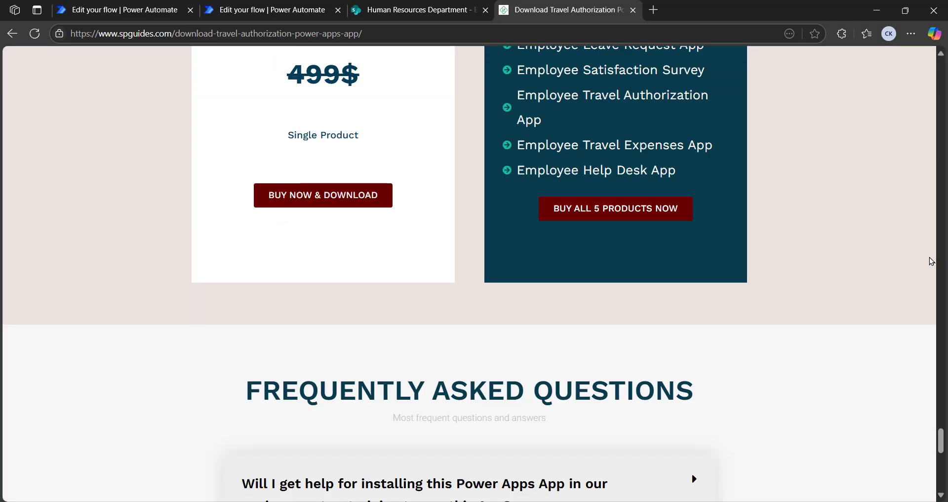
scroll(873, 239, down, 3)
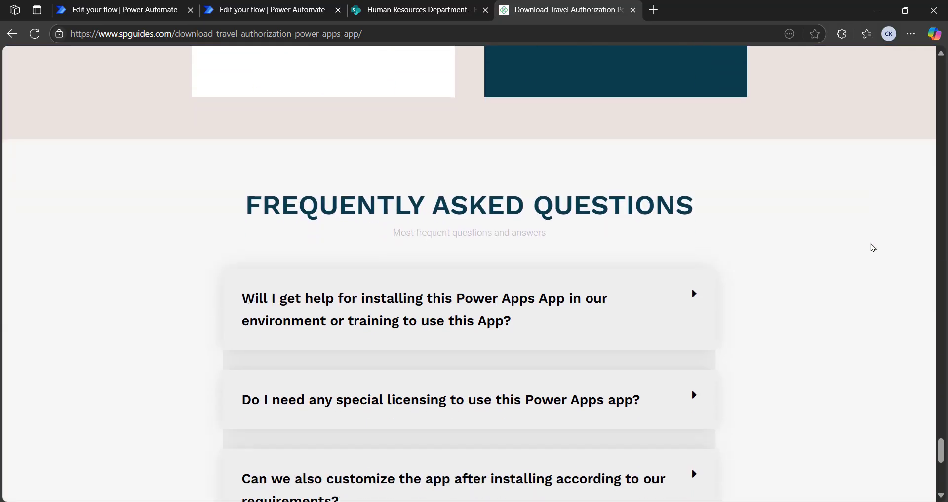
scroll(873, 247, up, 12)
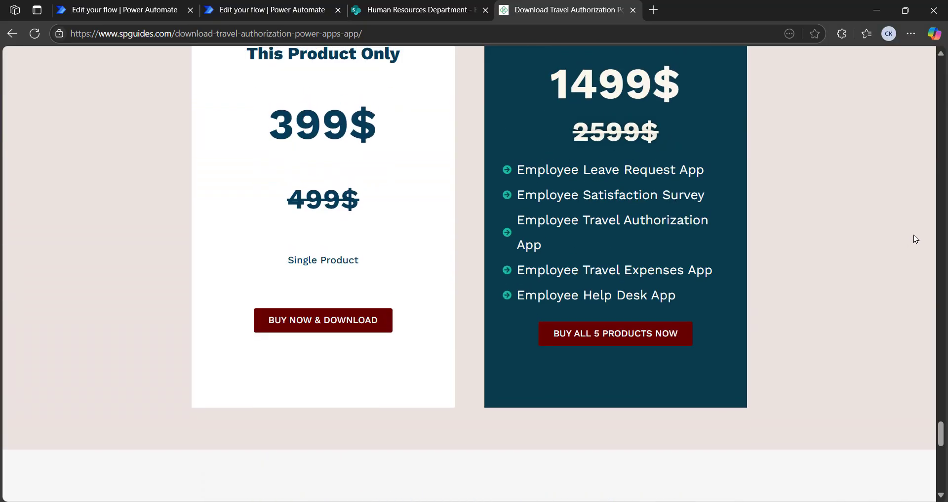
scroll(469, 272, up, 10)
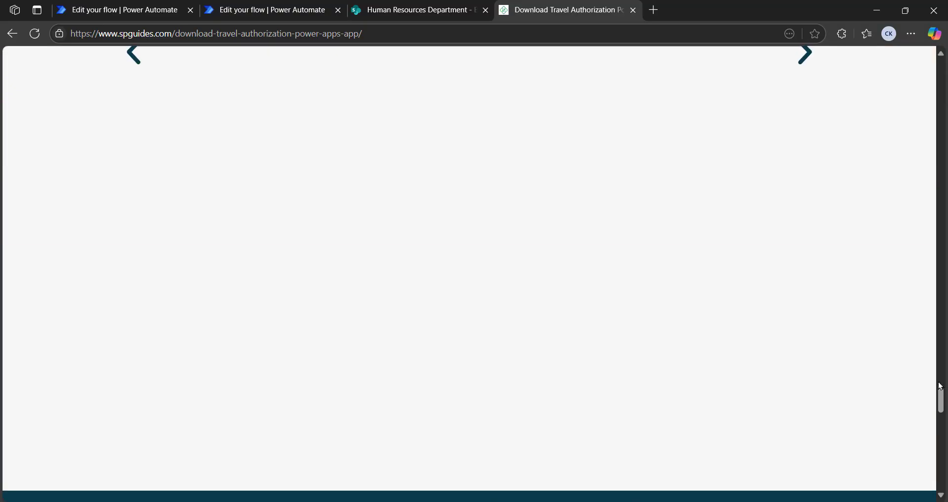
- Switch to the Replace Multiple Strings flow in Power Automate and review the string value of VarPowerPaltform in the Initialize variable action
click(141, 14)
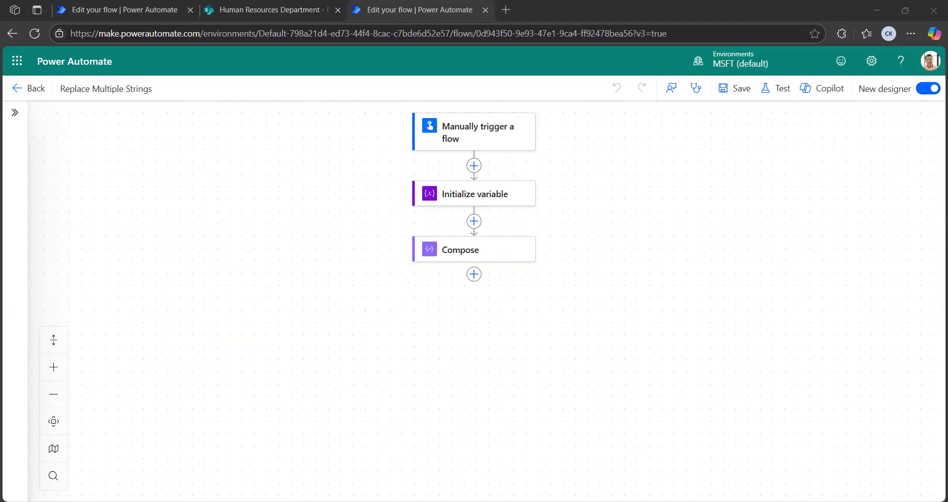
click(469, 198)
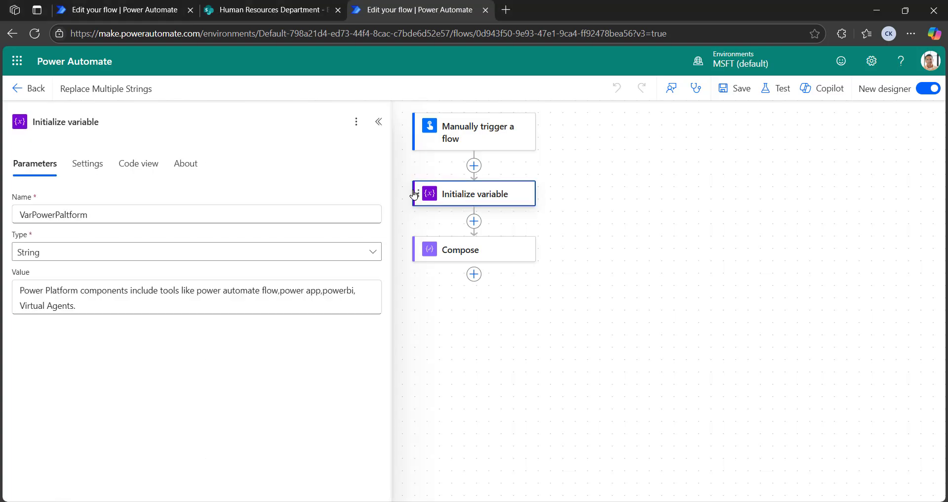
click(93, 308)
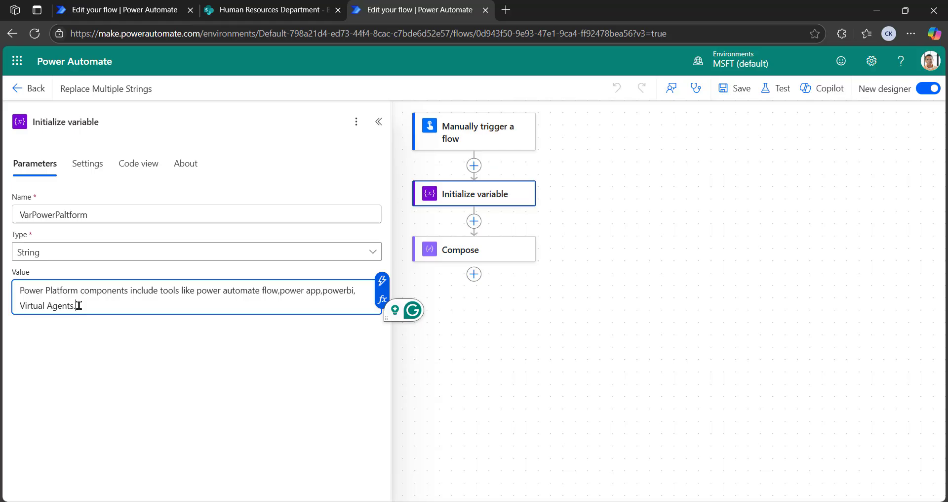
drag(197, 291, 278, 287)
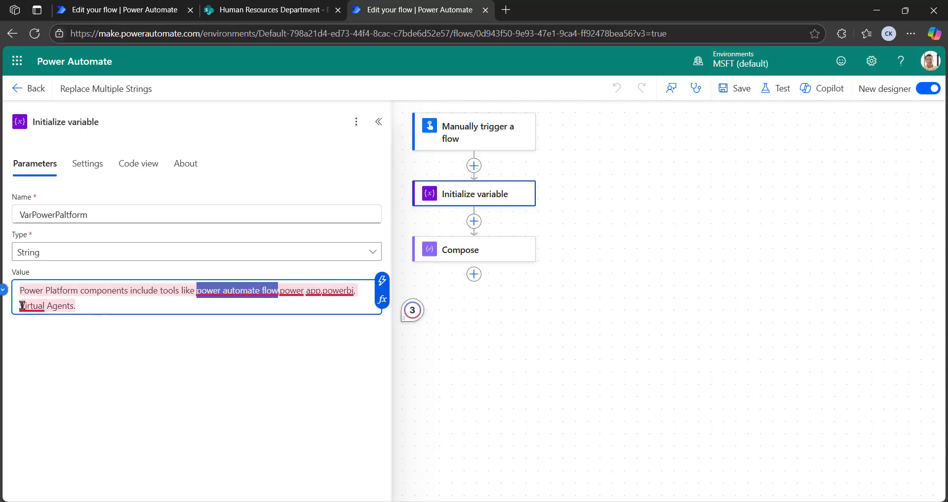
click(80, 303)
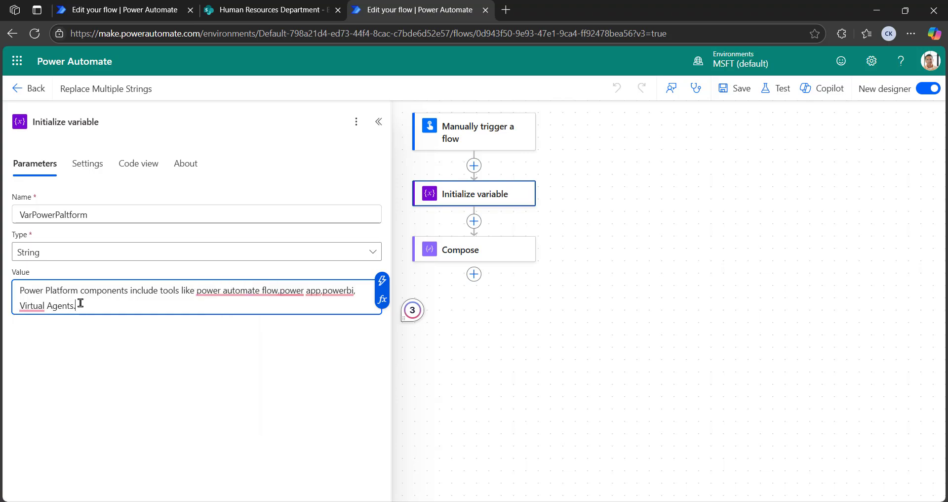
click(379, 122)
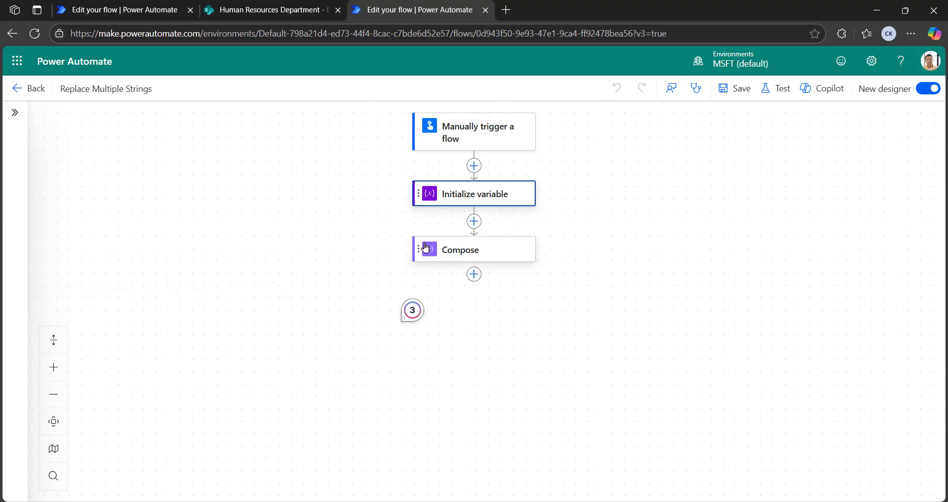
- Open a new expression for the Compose action's Inputs and start it with the replace function
click(466, 253)
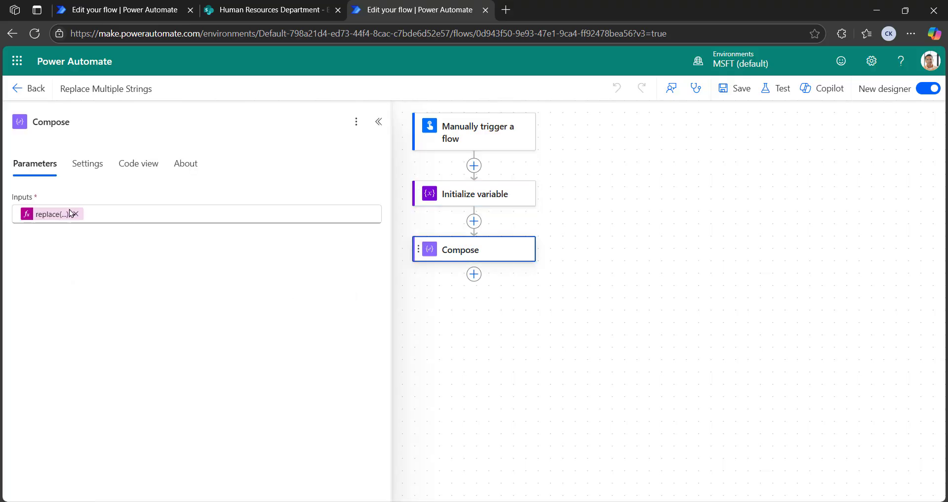
click(136, 216)
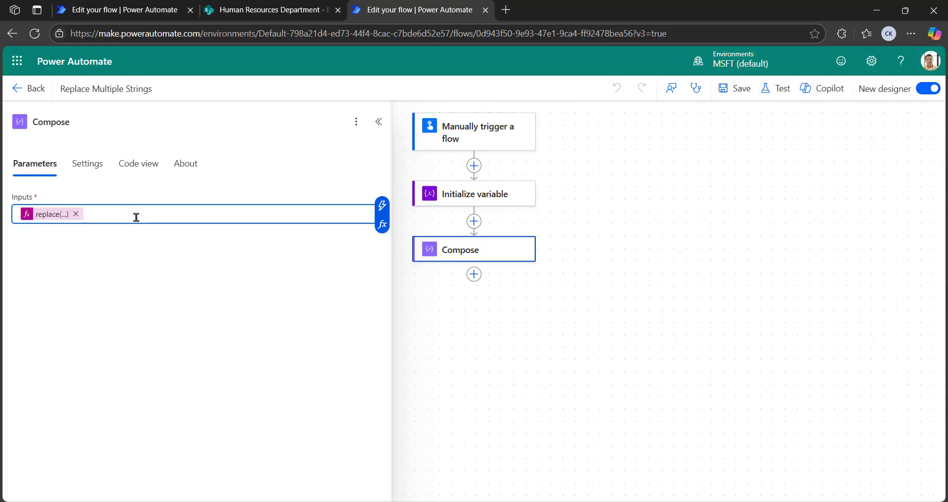
click(383, 225)
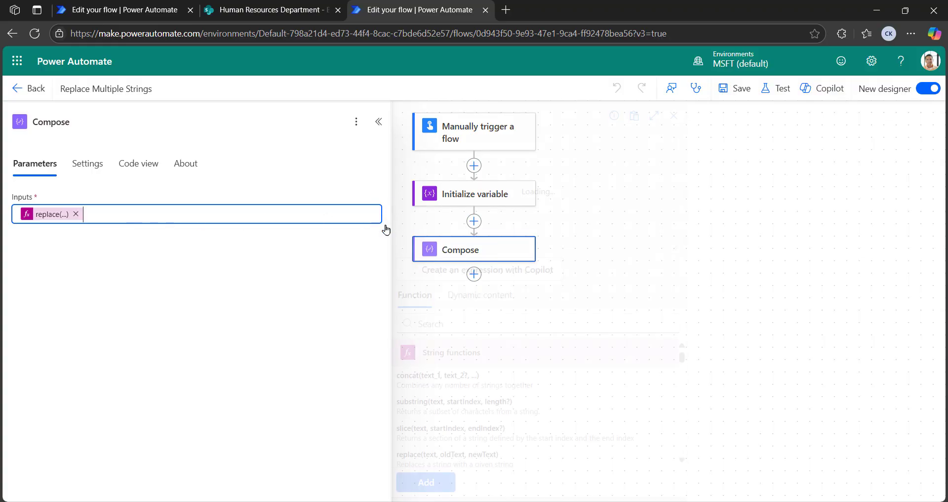
text(r)
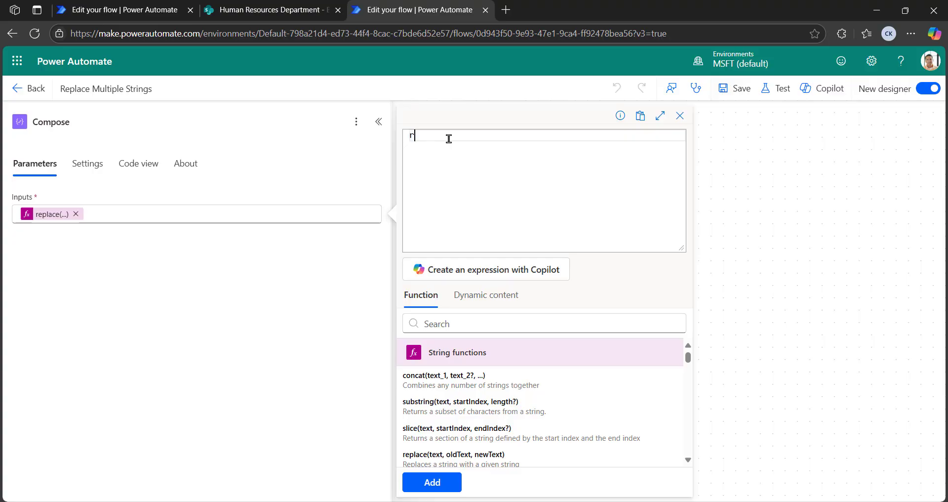
text(e)
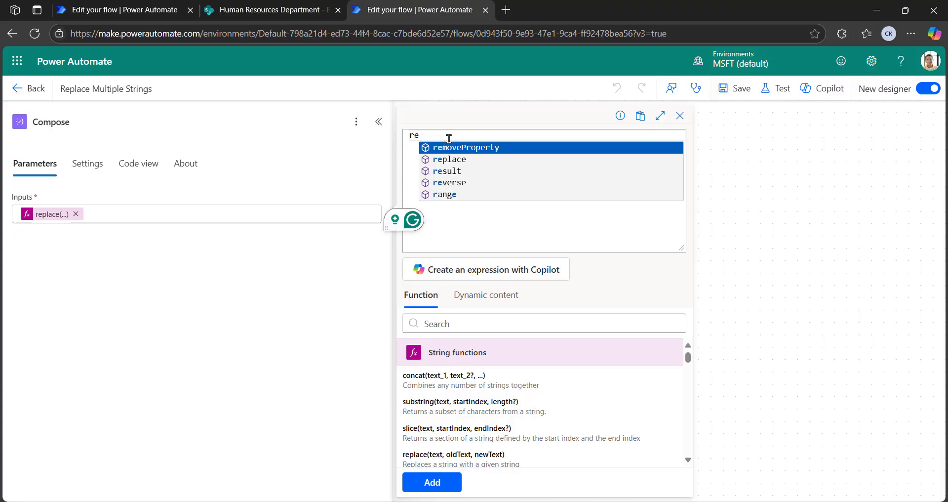
text(pl)
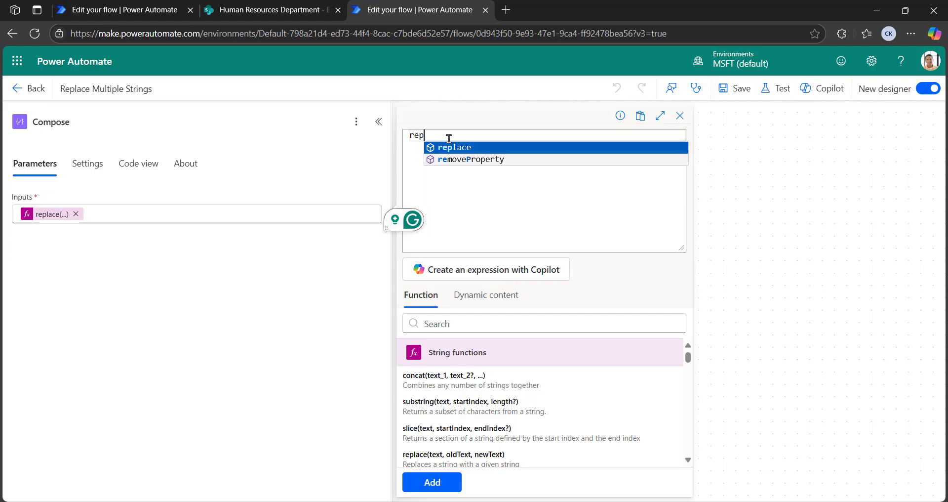
click(461, 150)
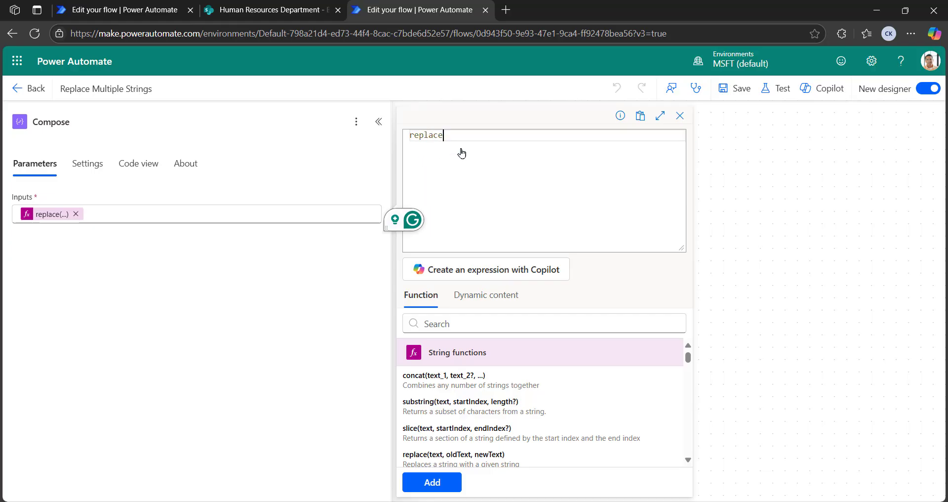
text(()
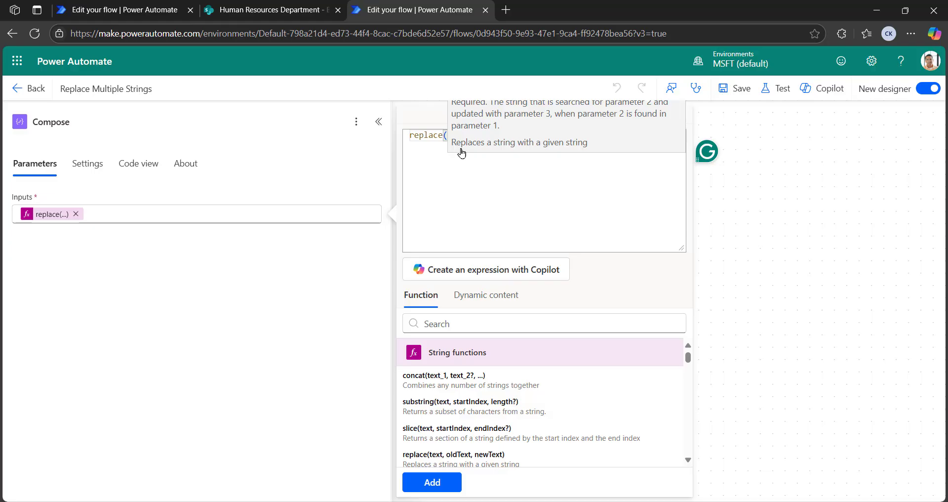
- Nest three more replace functions inside the first one so the expression holds four levels
click(462, 149)
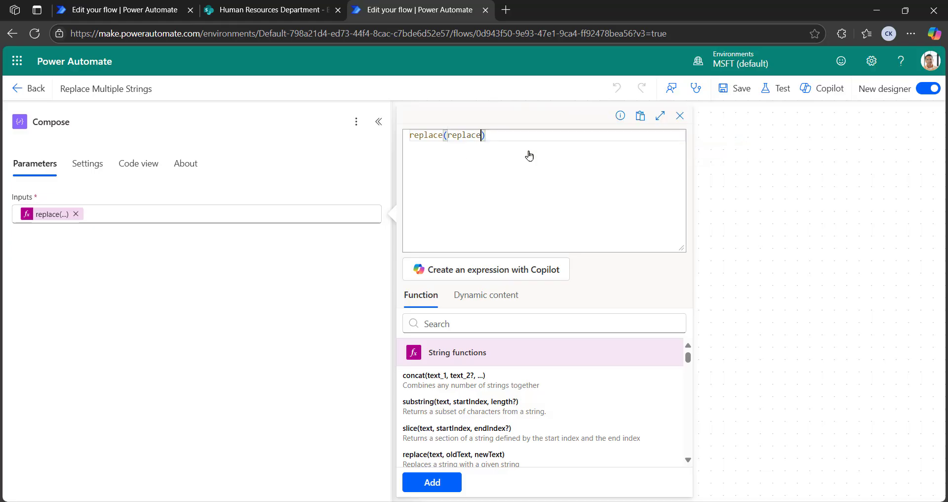
text((replace)
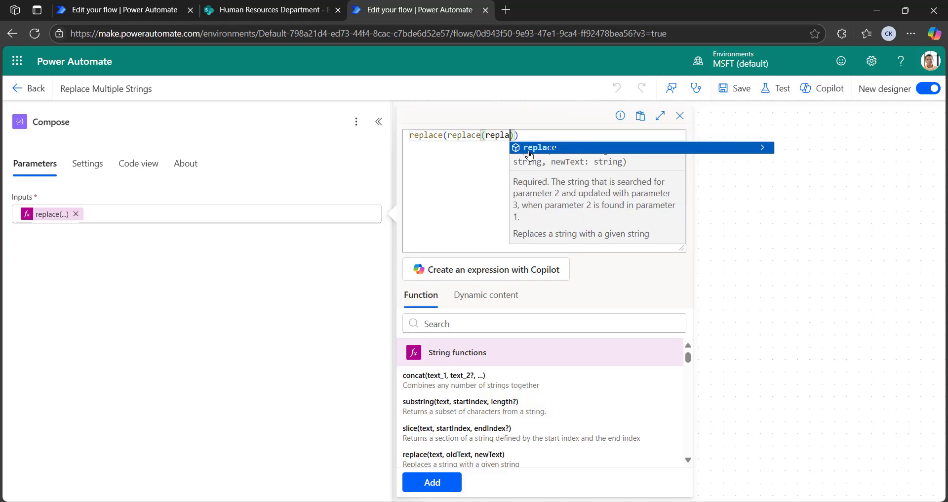
click(545, 148)
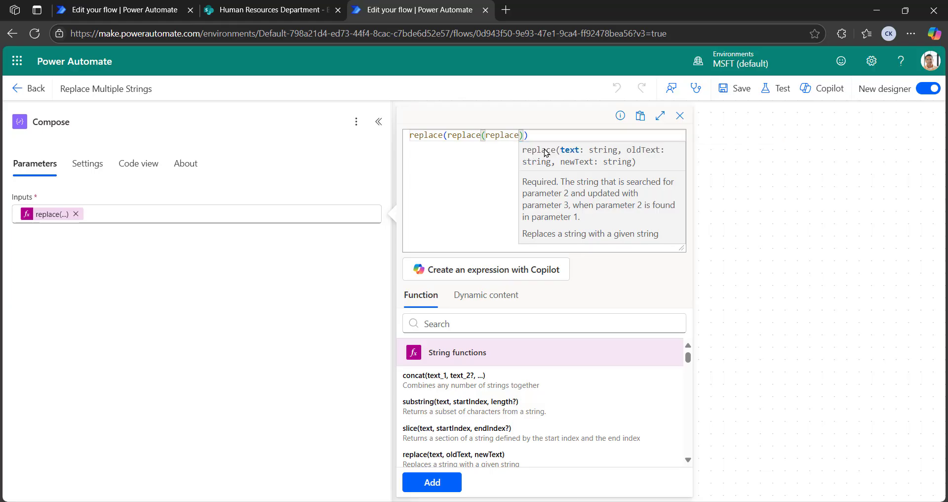
text((replace)
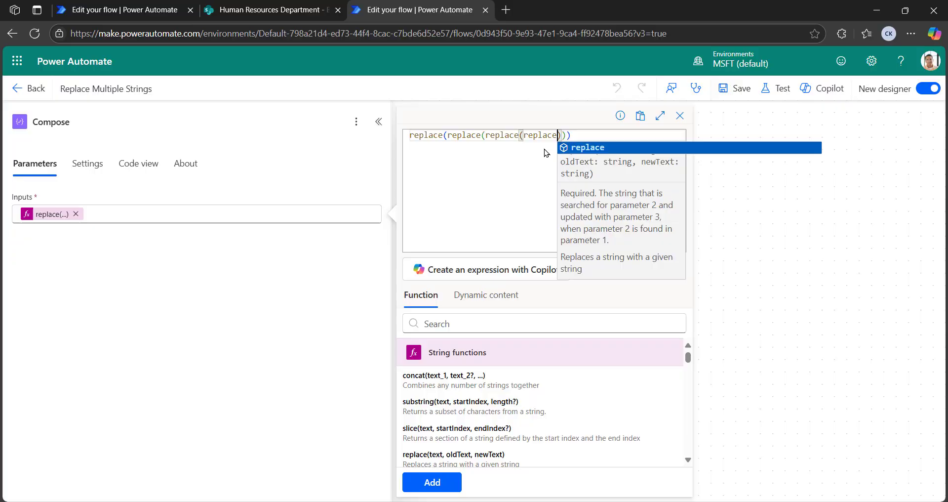
click(600, 148)
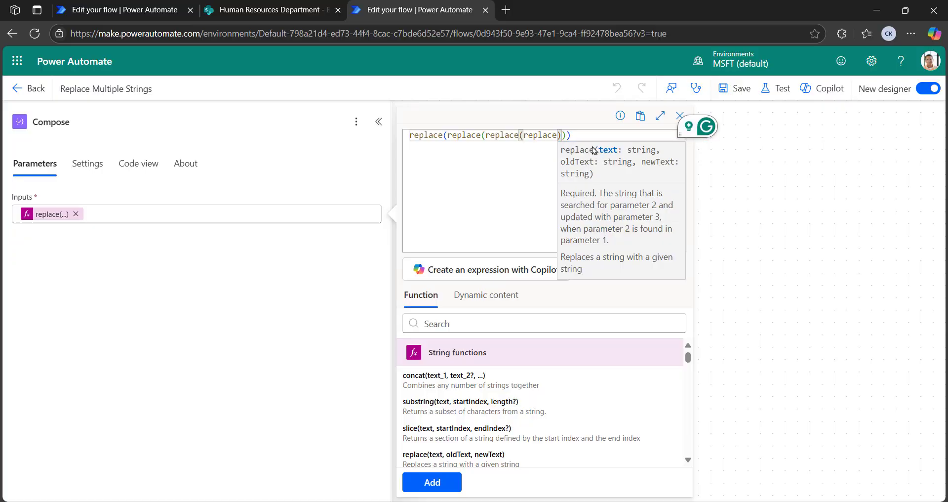
text(()
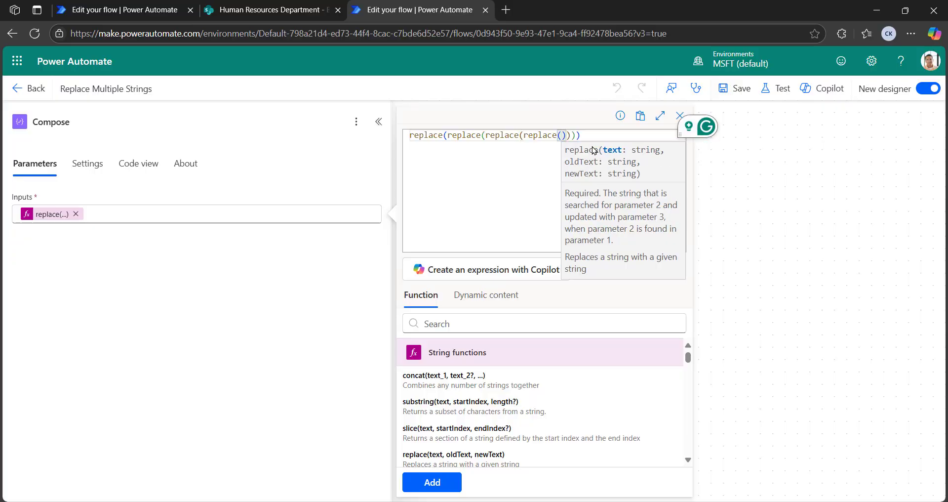
- Insert the VarPowerPaltform variable as the innermost replace's text, with 'power automate' as the old text
click(485, 296)
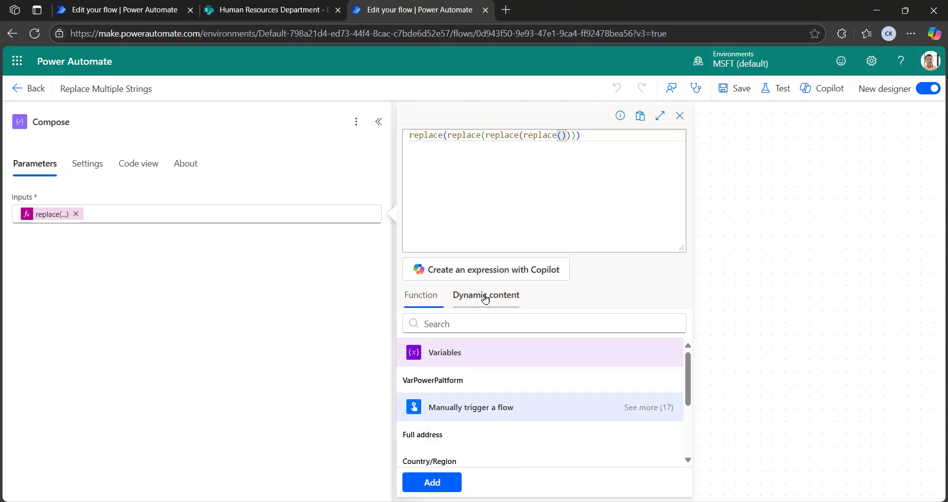
click(438, 381)
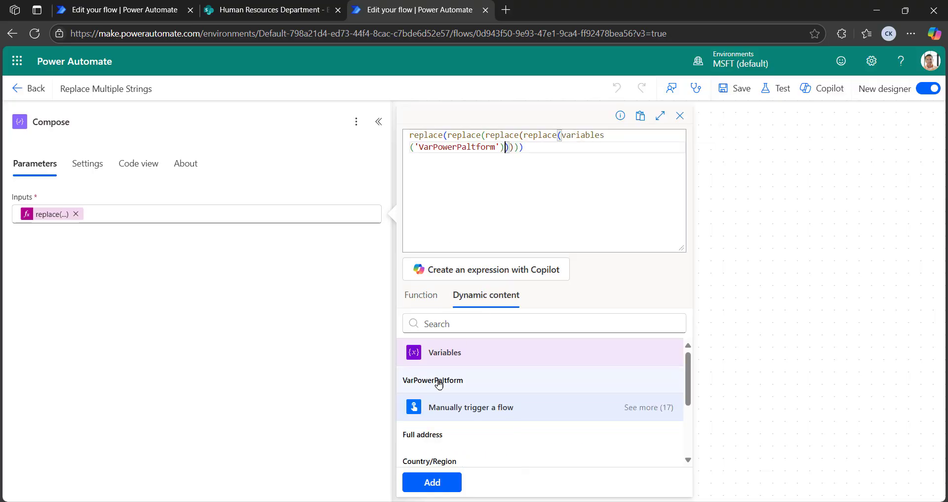
text(,')
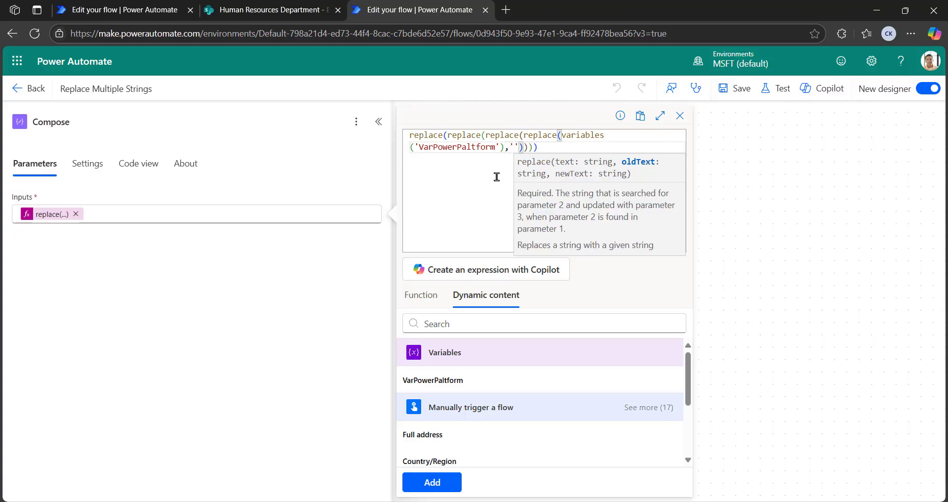
text(power a)
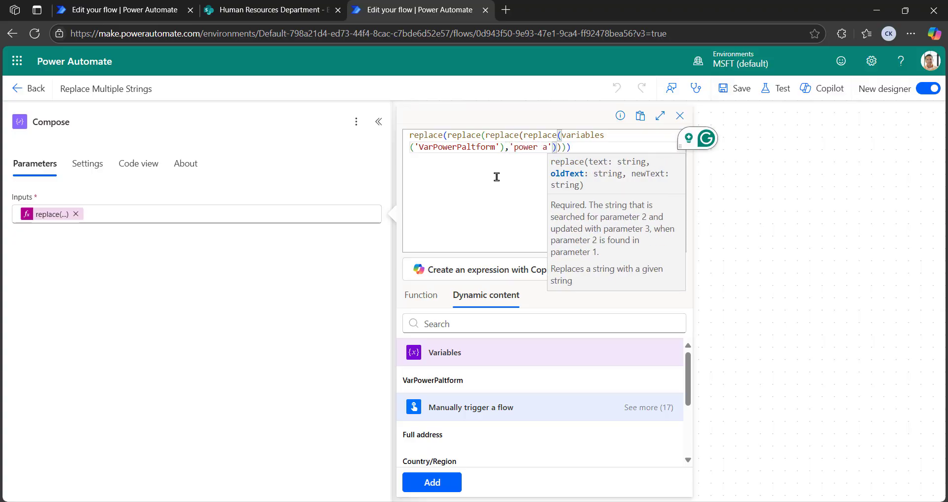
text(utomate)
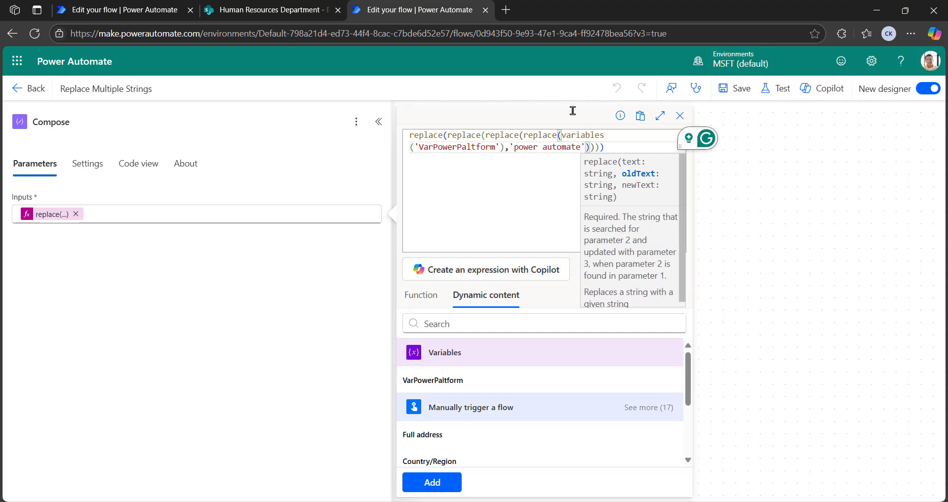
- Add 'Power Automate' as the replacement for 'power automate', without the word Flow
click(588, 147)
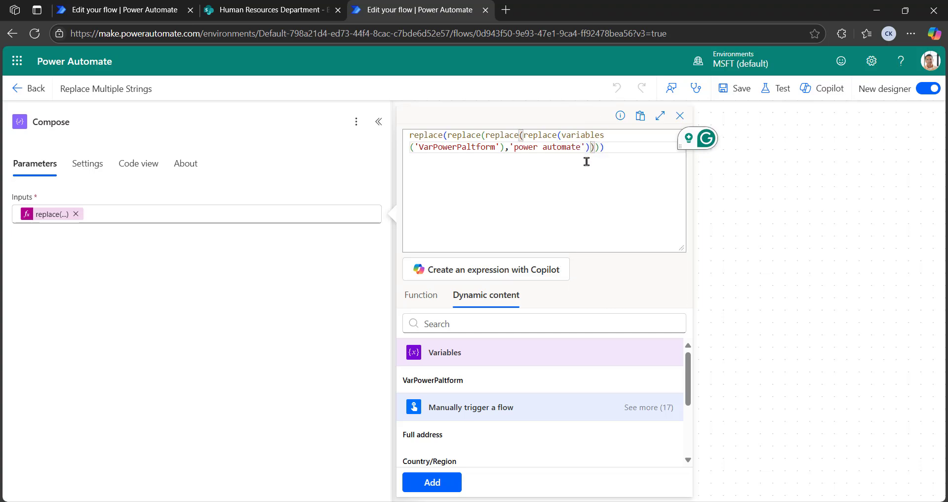
text(,'Po)
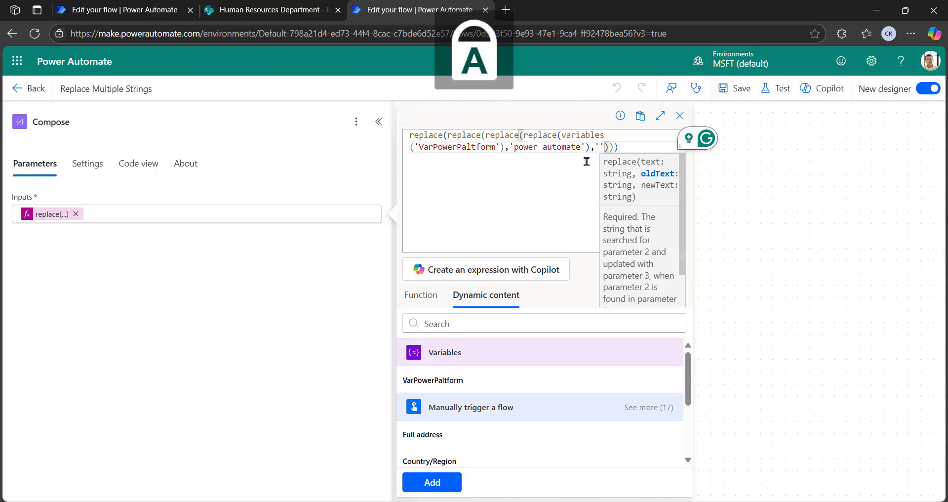
text(wer Auto)
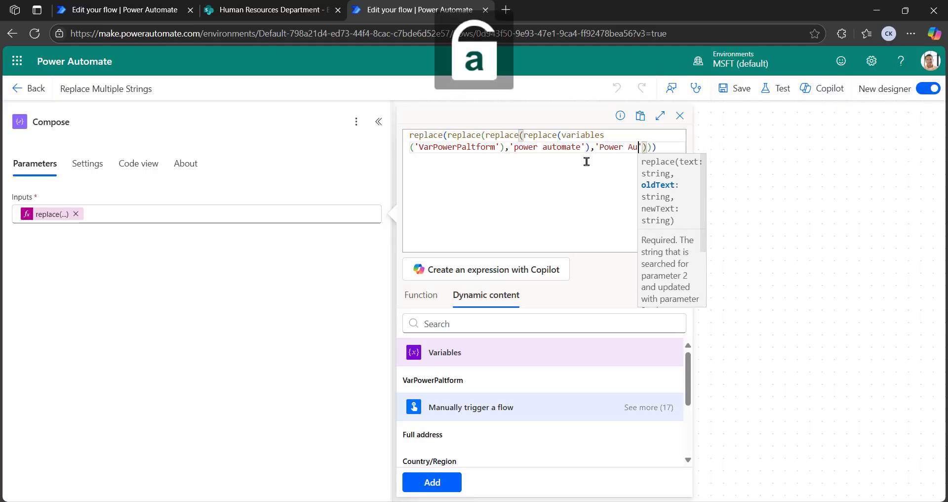
text(mate Flow)
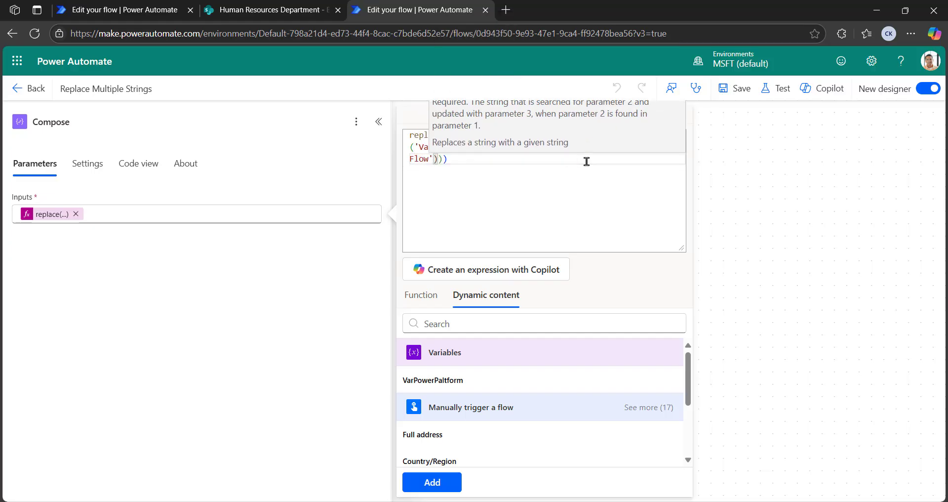
key(BackSpace)
key(BackSpace)
key(BackSpace)
key(BackSpace)
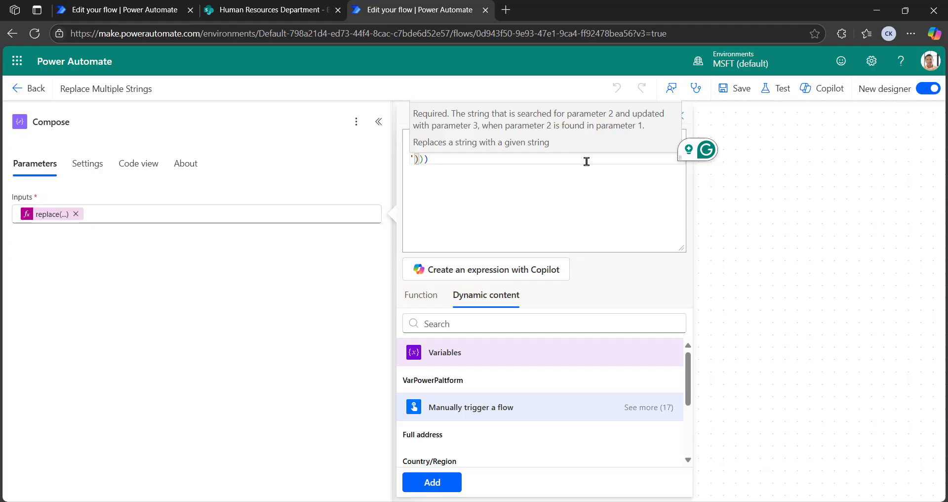
- Add 'power app' as the old text for the next replace level
click(545, 165)
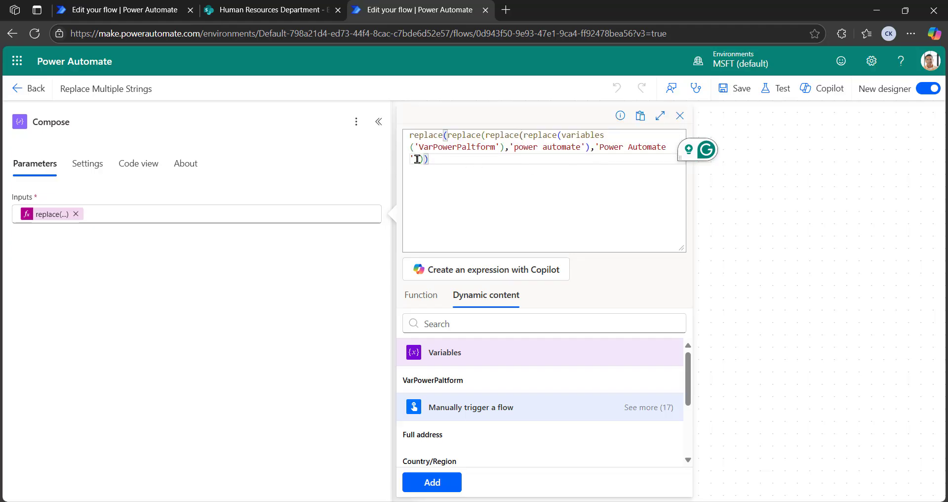
click(419, 159)
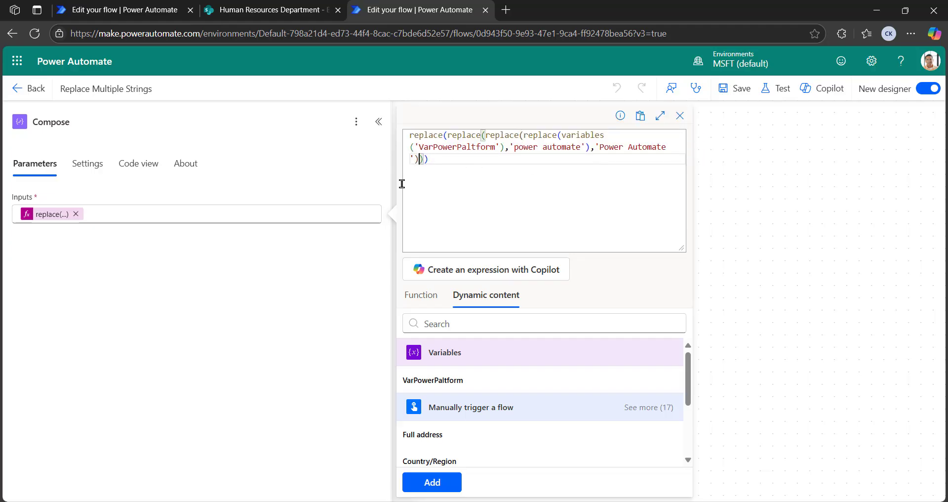
text(,)
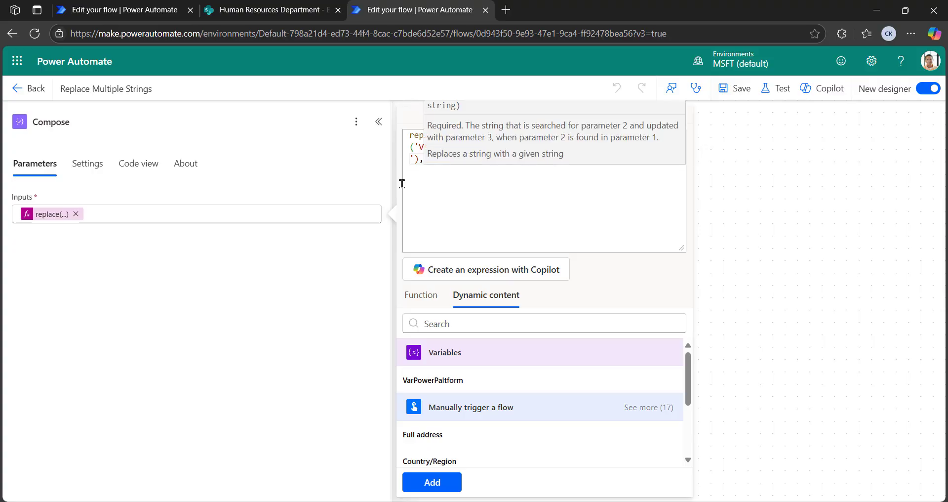
text('')
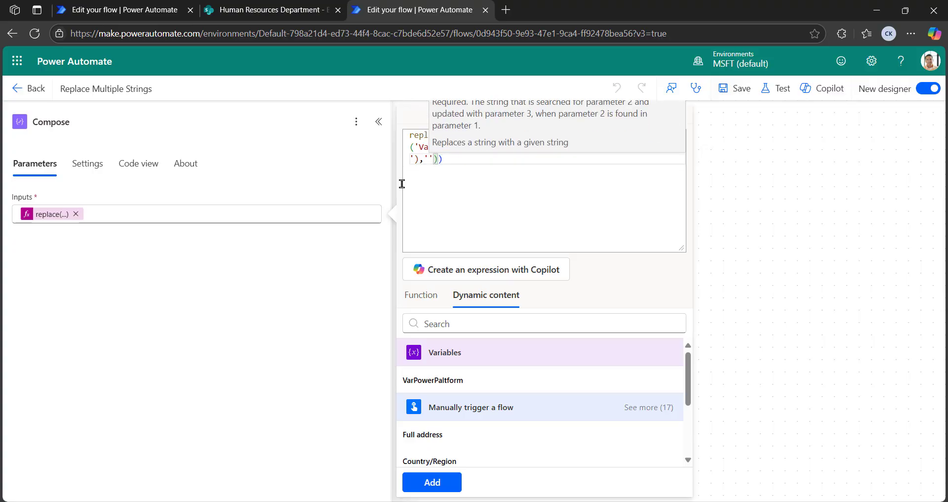
text(power app)
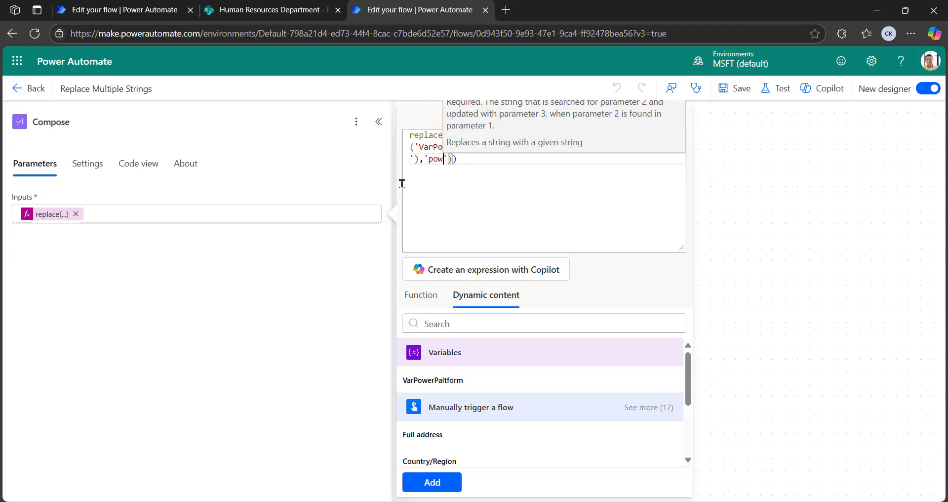
key(Left)
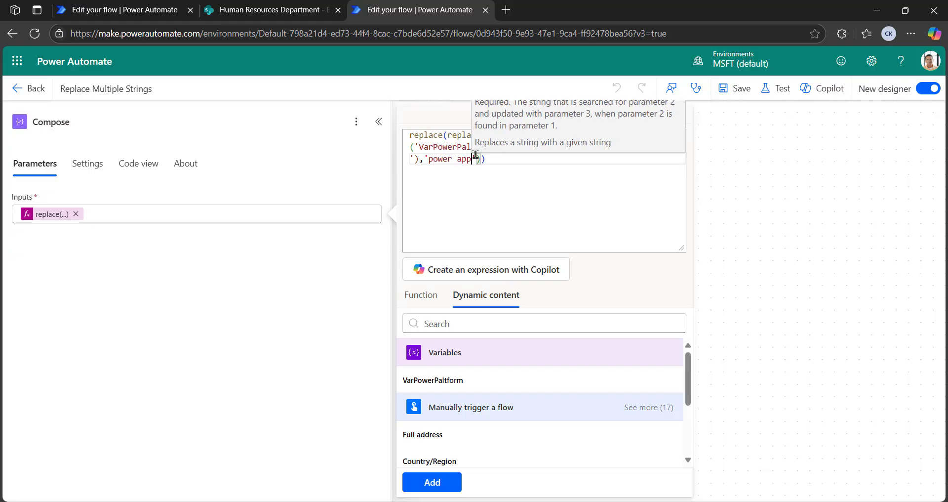
- Add 'Power Apps' as the new text for 'power app'
text(',')
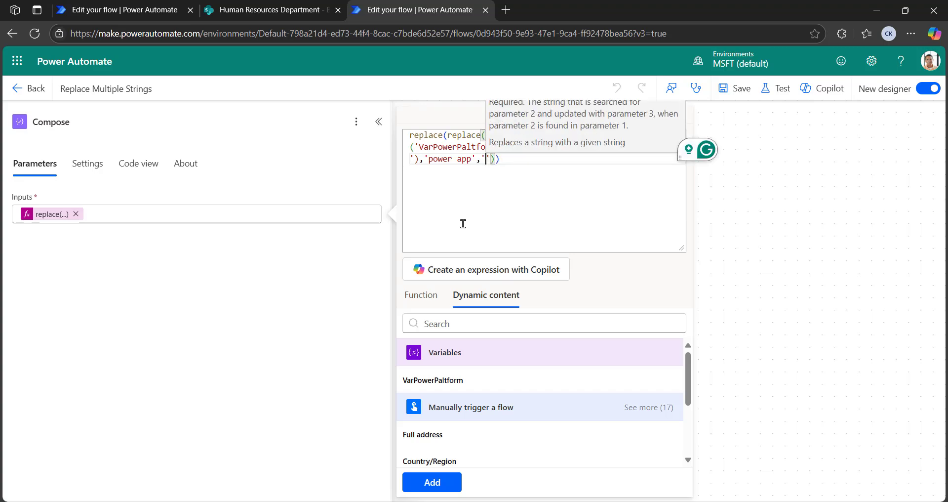
key(Caps_Lock)
text(P)
key(Caps_Lock)
text(ower)
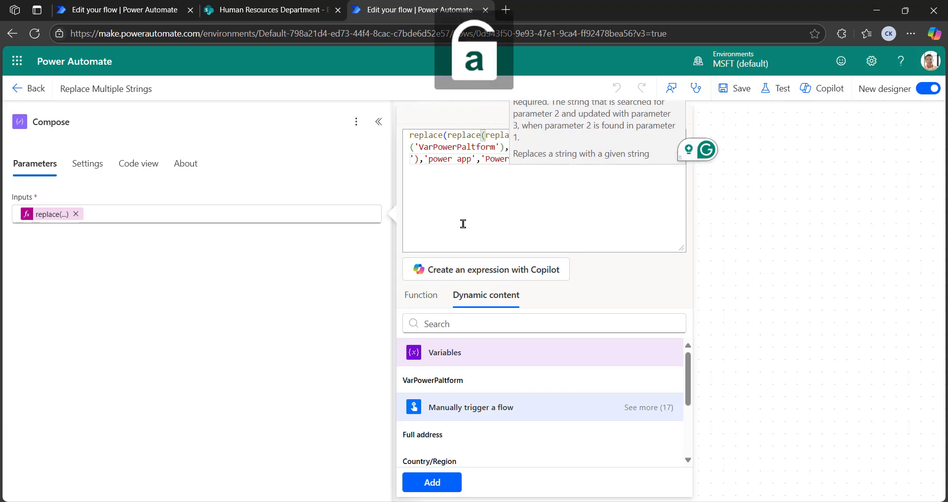
key(Caps_Lock)
text(A)
key(Caps_Lock)
text(pps)
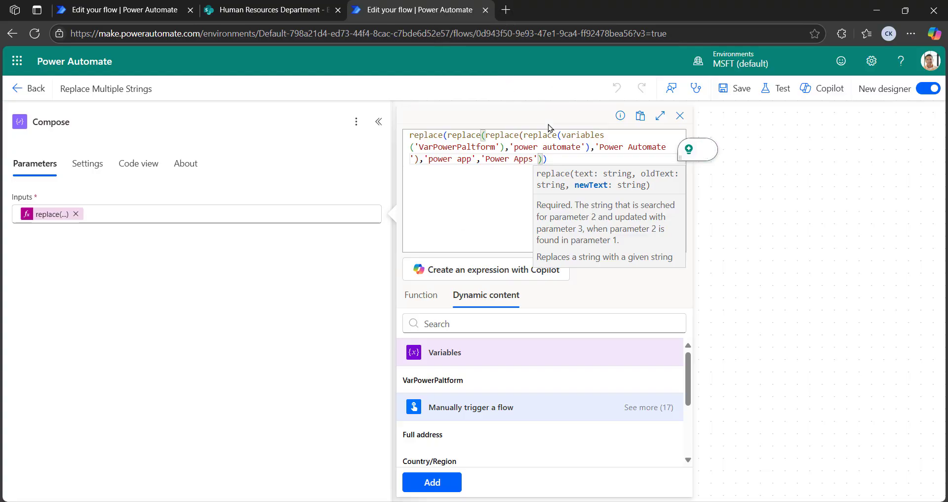
- Add a replace level to the expression with 'powerbi' as the old text and 'Power Business Intelligence' as the new text
click(537, 159)
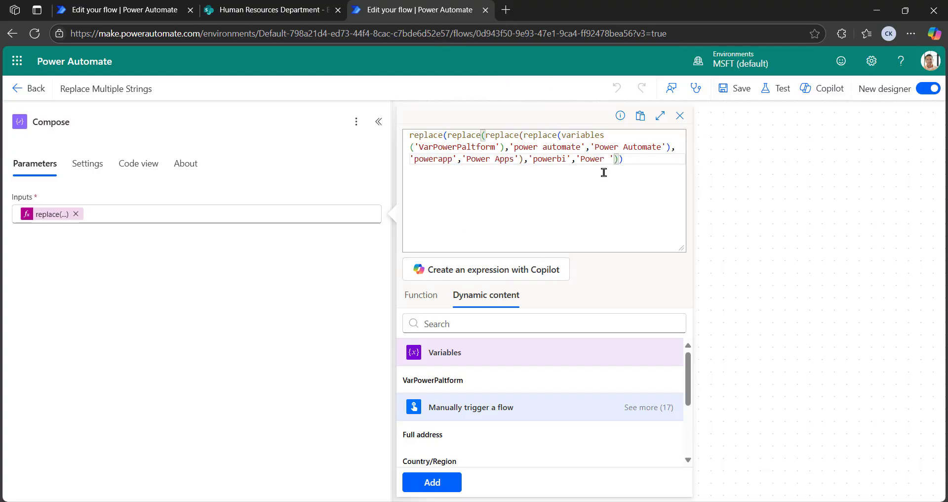
text(Busine)
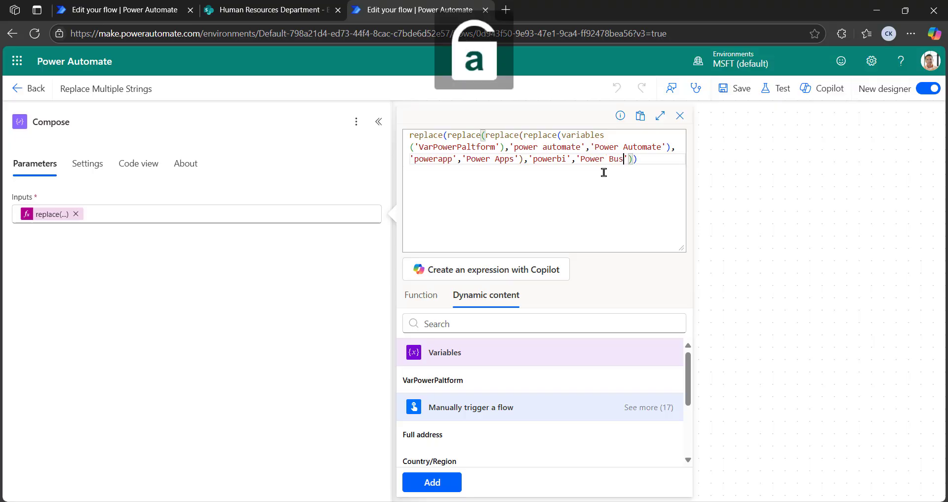
key(BackSpace)
key(BackSpace)
key(BackSpace)
key(BackSpace)
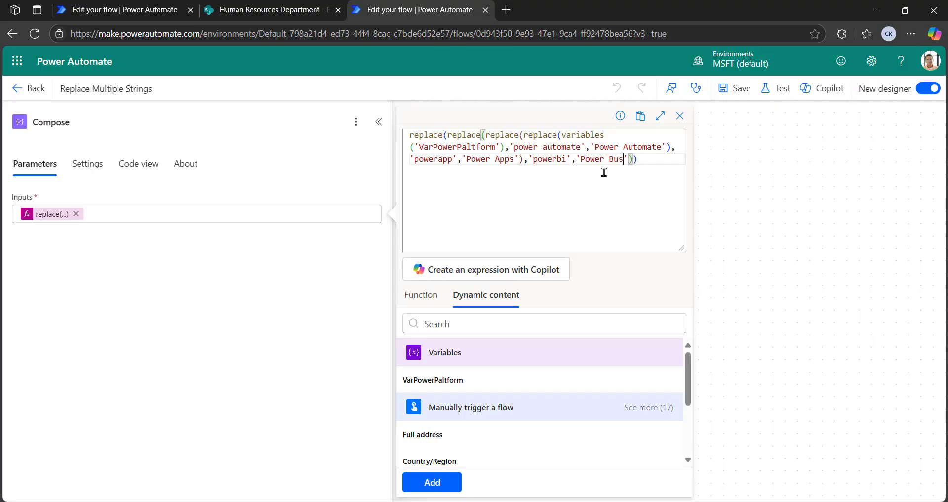
text(i)
key(Left)
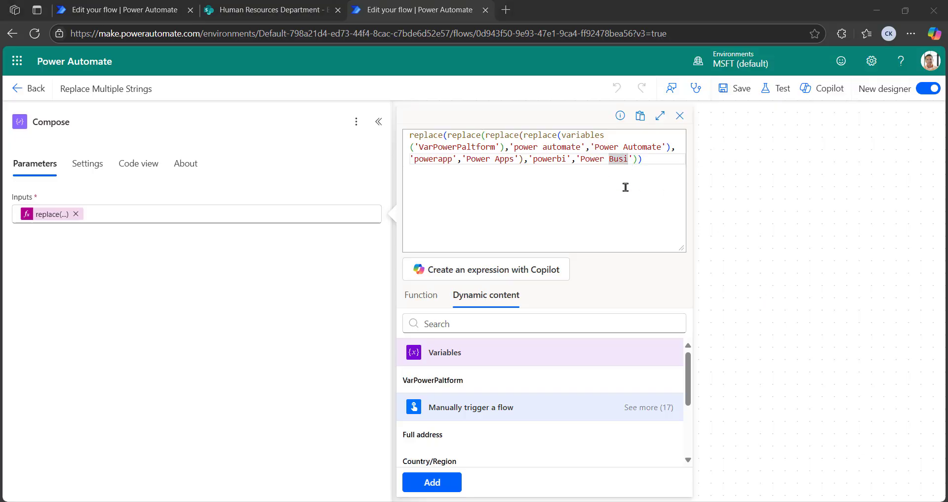
key(Right)
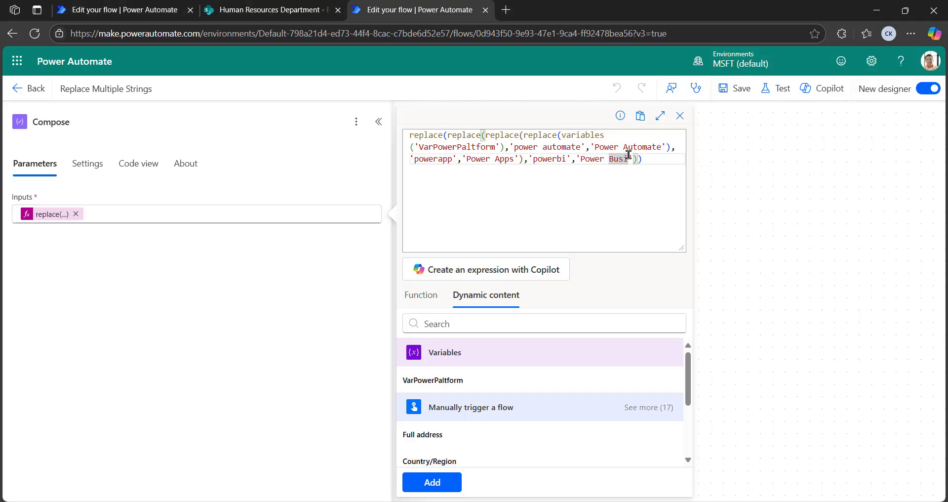
text(ness)
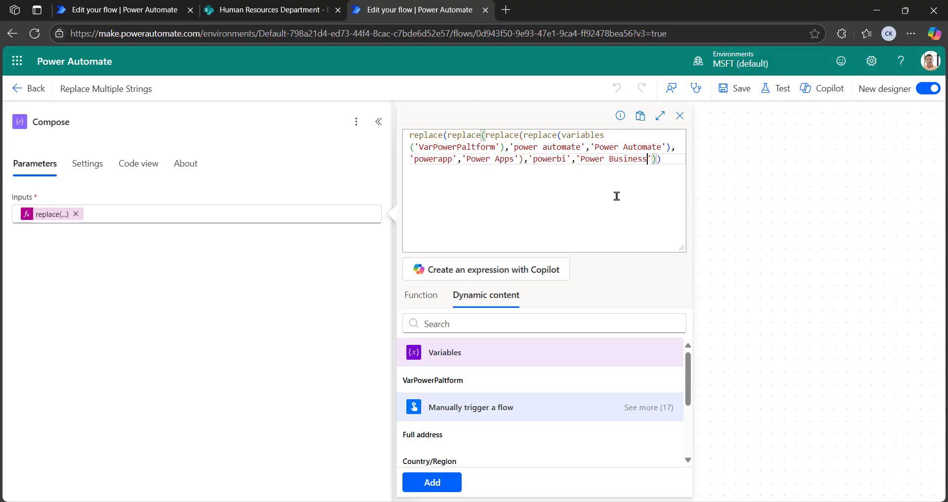
key(Caps_Lock)
text(I)
key(Caps_Lock)
text(ntel)
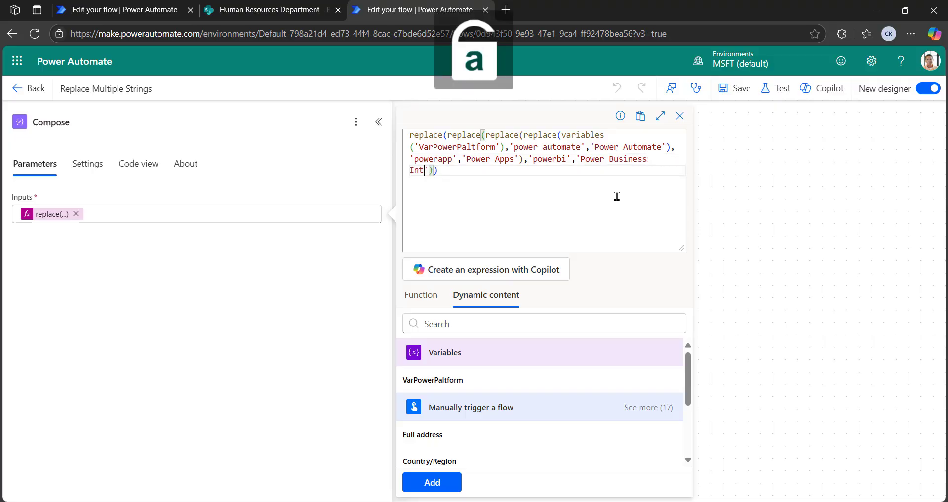
text(ligence)
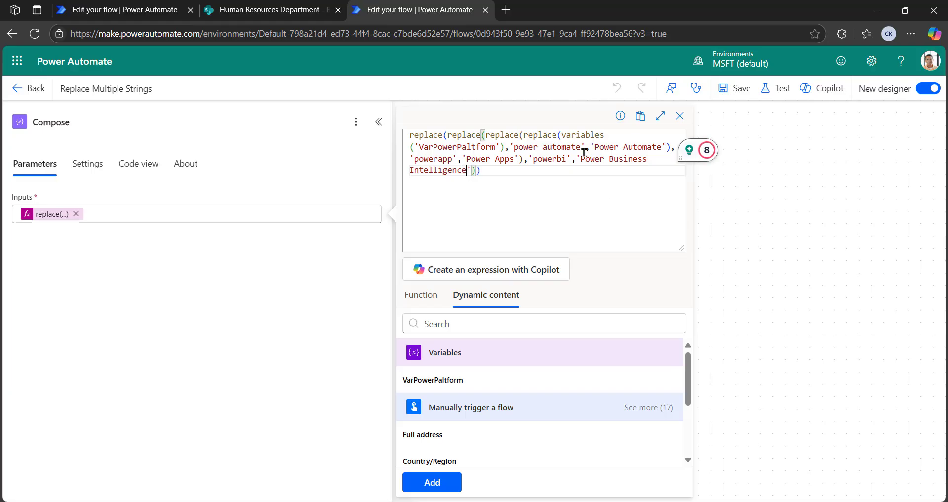
- Add 'Virtual Agents' as the old text for the outermost replace level, removing the extra closing bracket before it
click(473, 193)
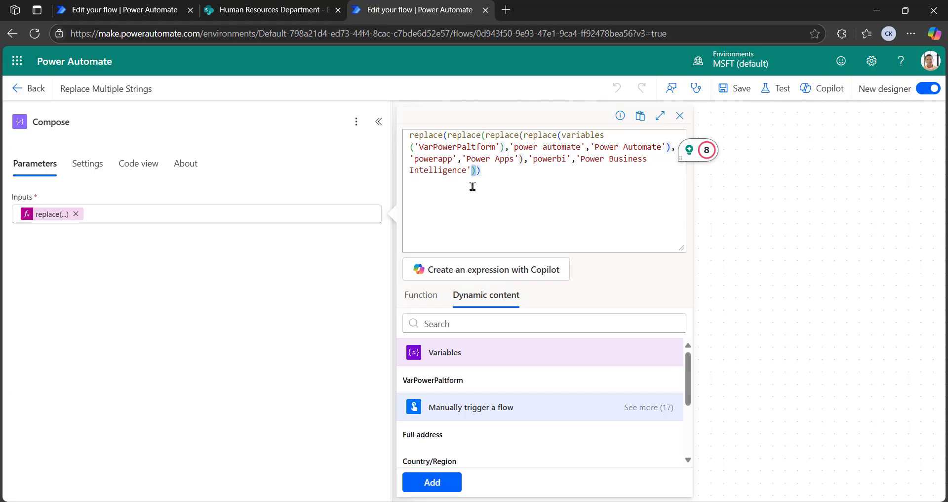
key(BackSpace)
text(,'')
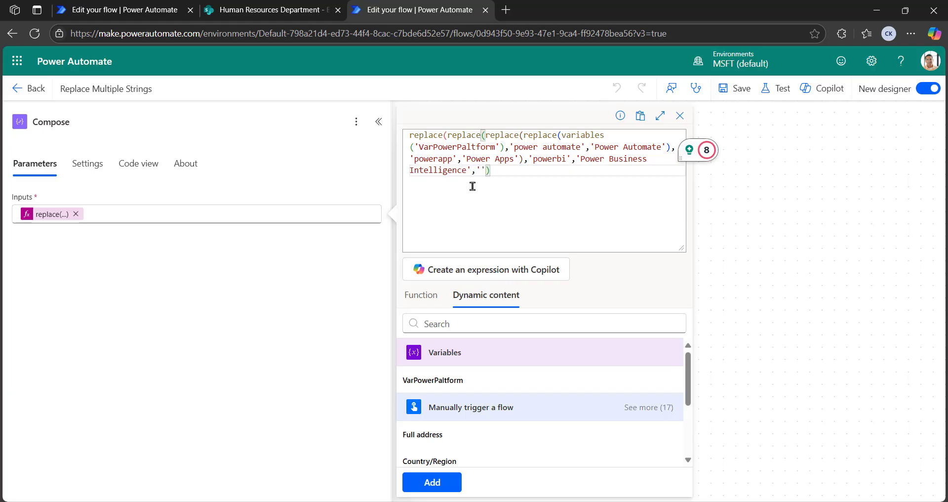
key(Caps_Lock)
text(Virti)
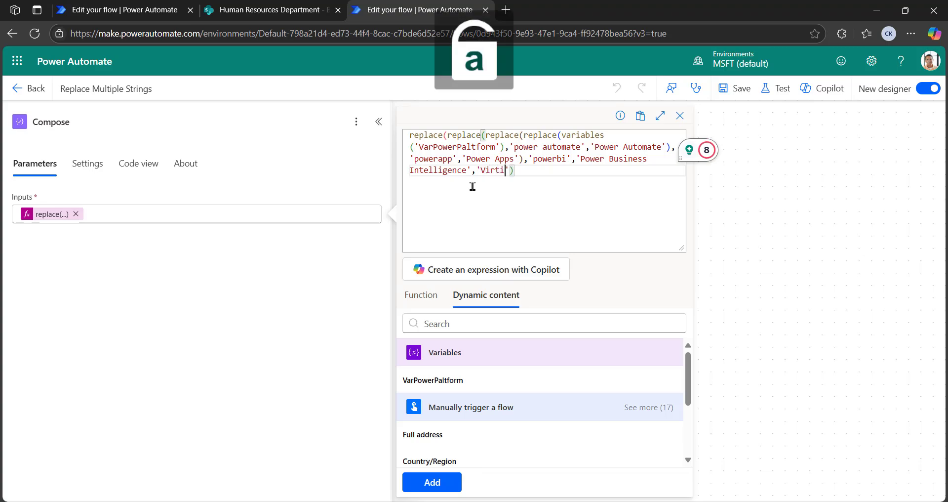
text(ula)
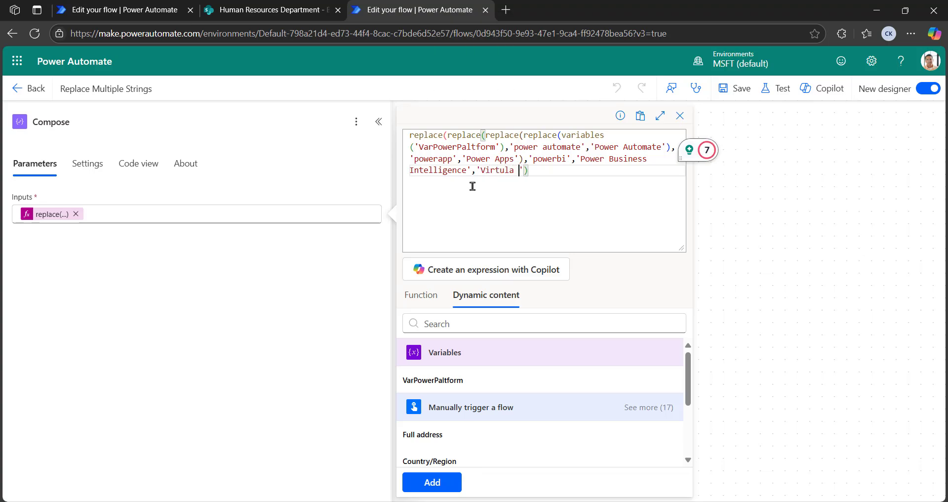
key(Caps_Lock)
key(BackSpace)
key(BackSpace)
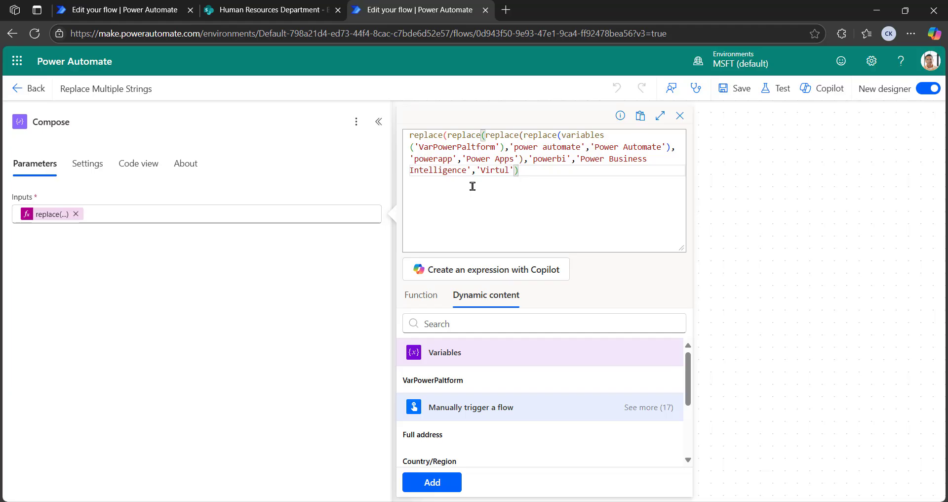
key(BackSpace)
key(Caps_Lock)
text(al)
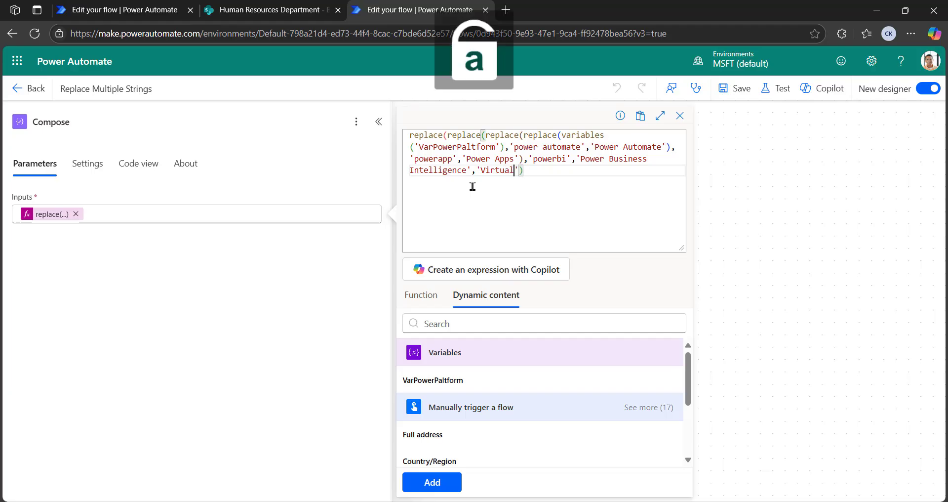
key(Caps_Lock)
text(A)
key(Caps_Lock)
text(gents)
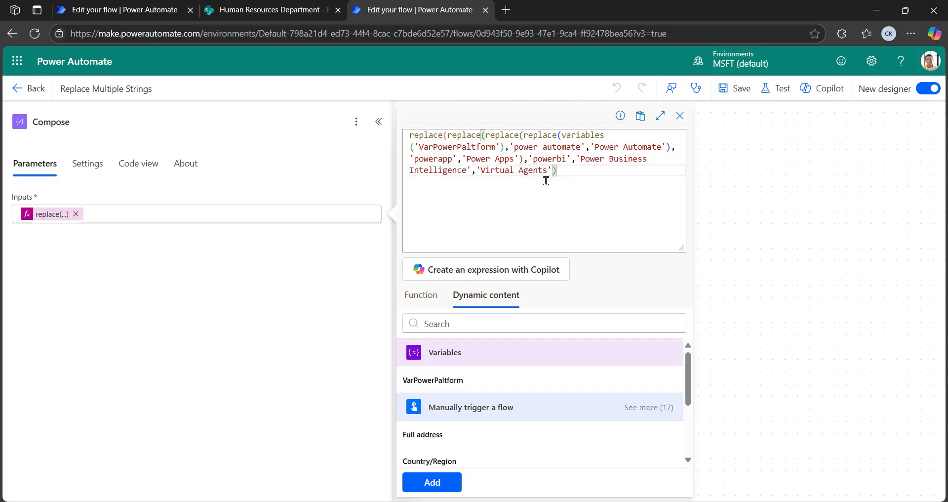
- Add 'Power Virtual Agents' as the new text for 'Virtual Agents' and close the nested replace expression
text(',')
key(Caps_Lock)
text(Power )
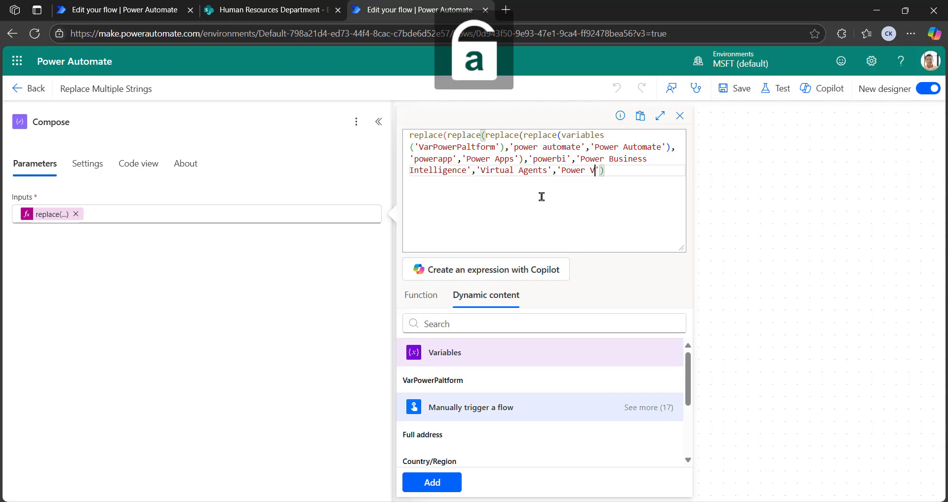
text(Virtual)
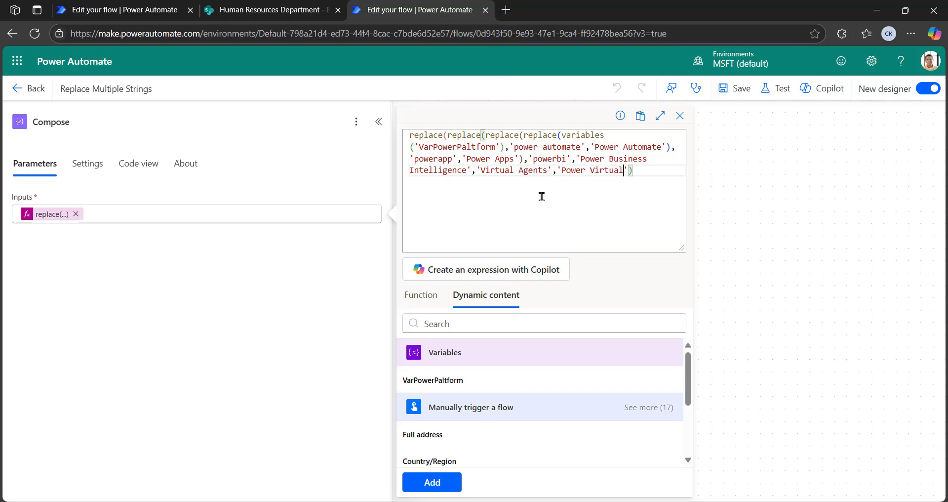
key(Caps_Lock)
text(A)
key(Caps_Lock)
text(ge)
text(nts)
text())
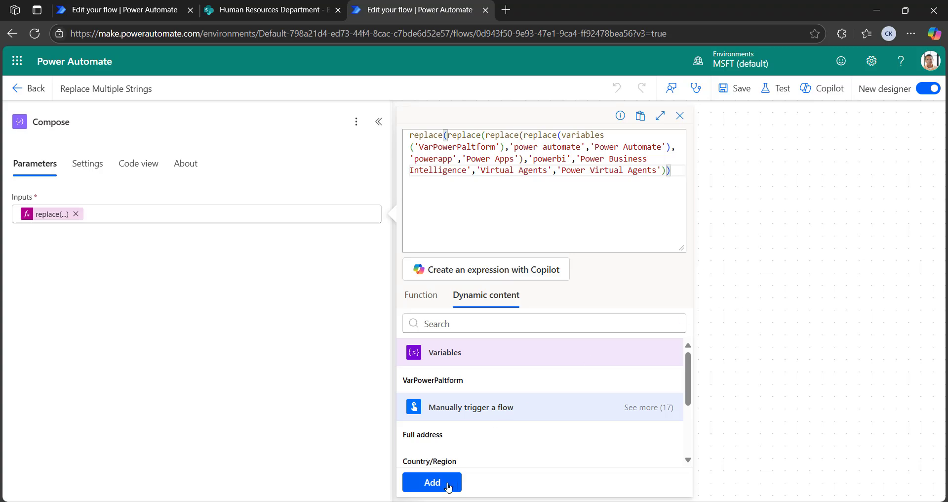
- Insert the composed replace expression into the Compose inputs and remove this second replace token
click(432, 483)
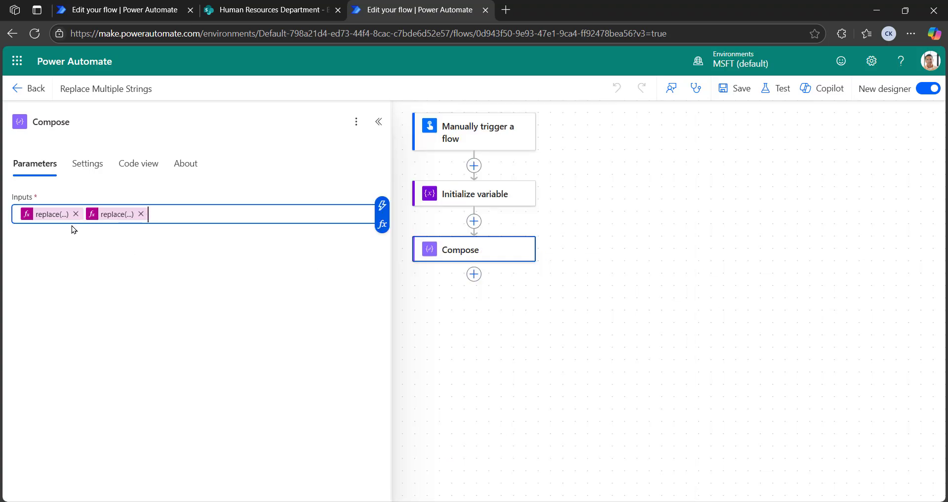
click(141, 214)
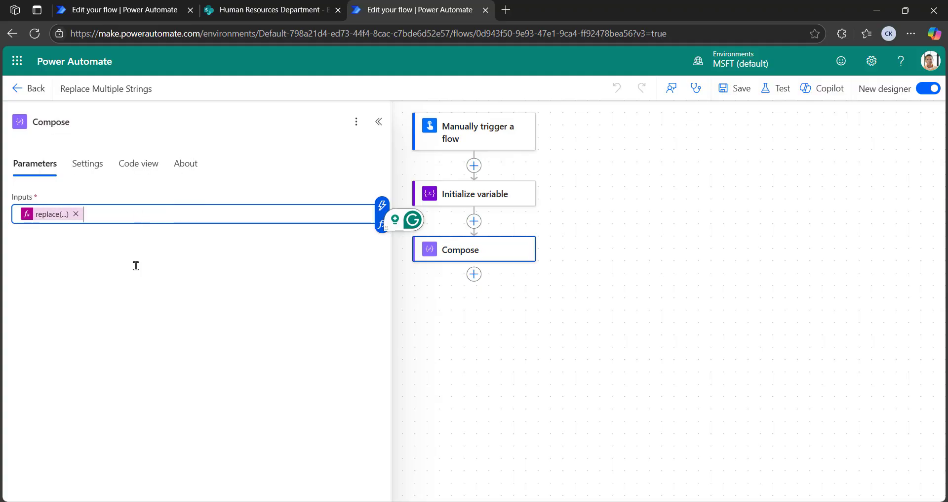
- Review the remaining nested replace expression in the Compose inputs and save the flow
click(44, 216)
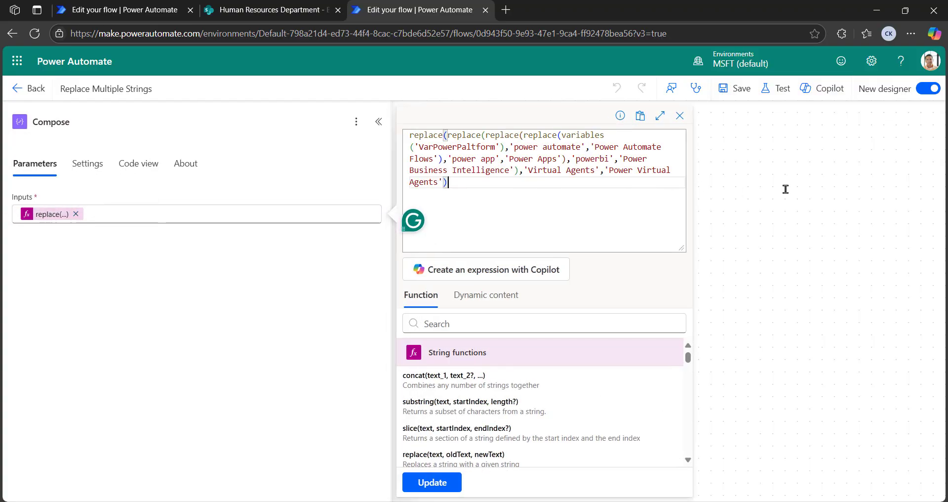
click(787, 188)
click(740, 89)
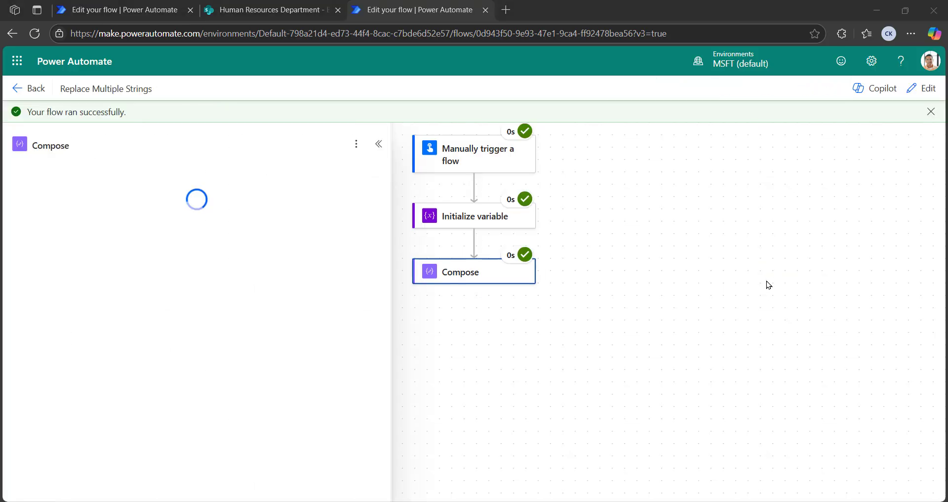
- Examine the replaced product names in the Compose action's run output and return to editing the flow
click(379, 143)
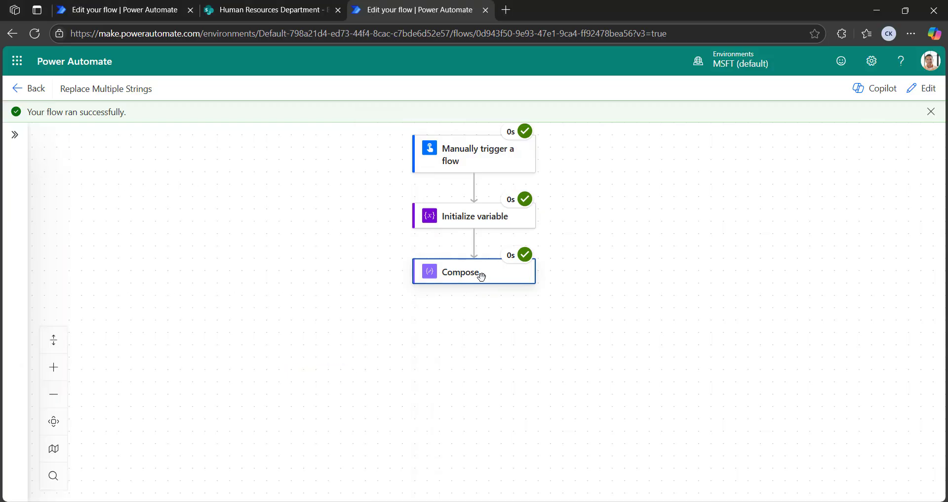
click(483, 280)
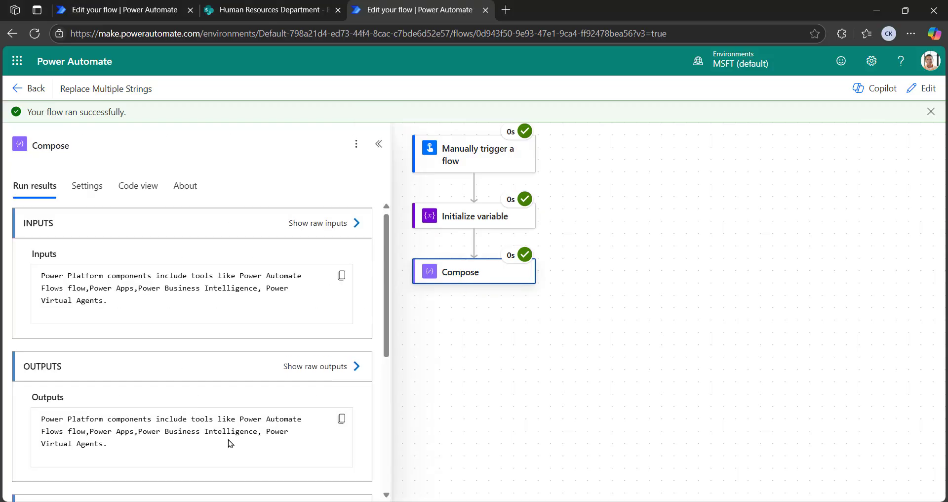
scroll(103, 412, down, 1)
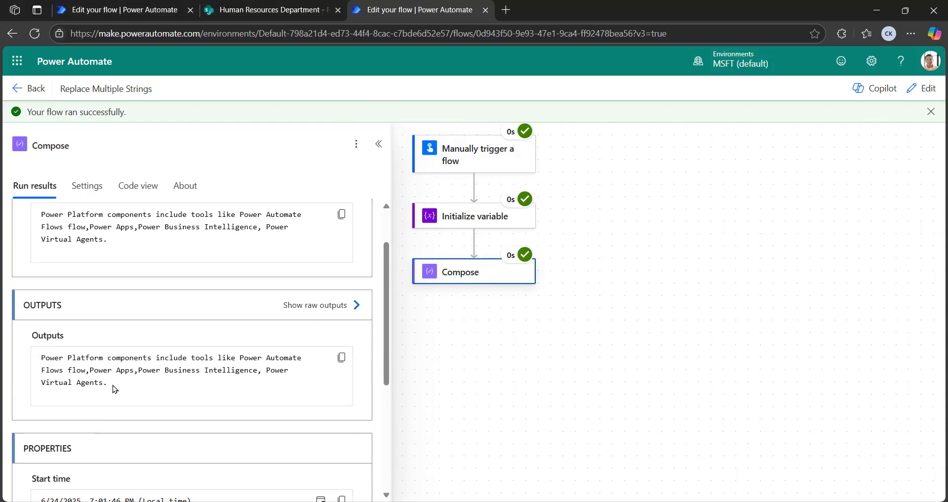
scroll(114, 389, down, 3)
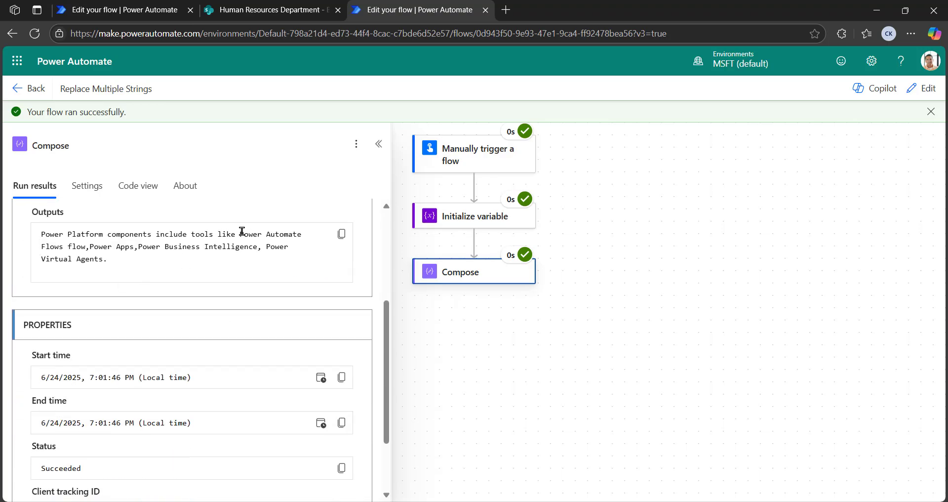
drag(235, 230, 64, 246)
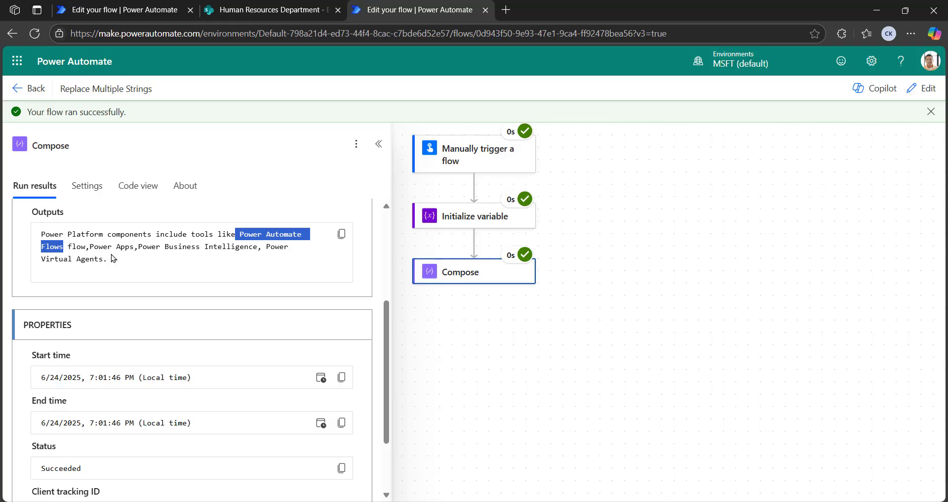
drag(87, 247, 281, 266)
drag(172, 265, 100, 260)
click(141, 271)
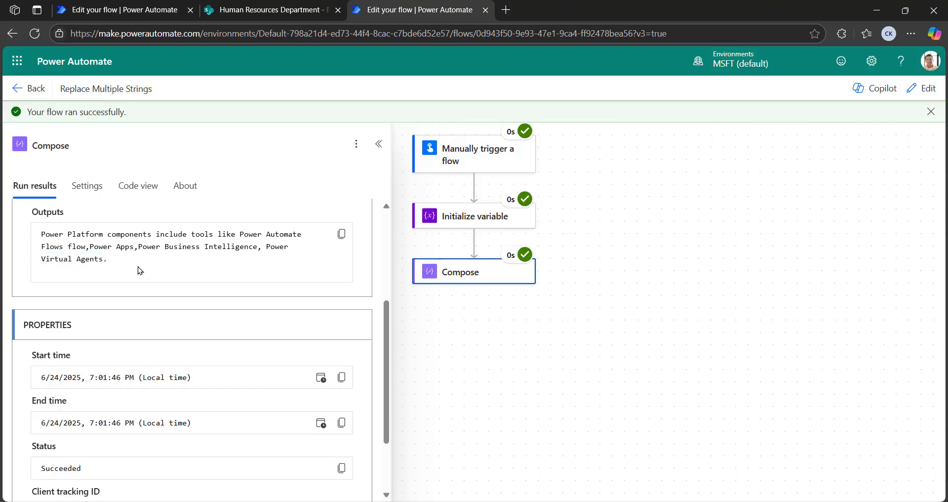
click(378, 144)
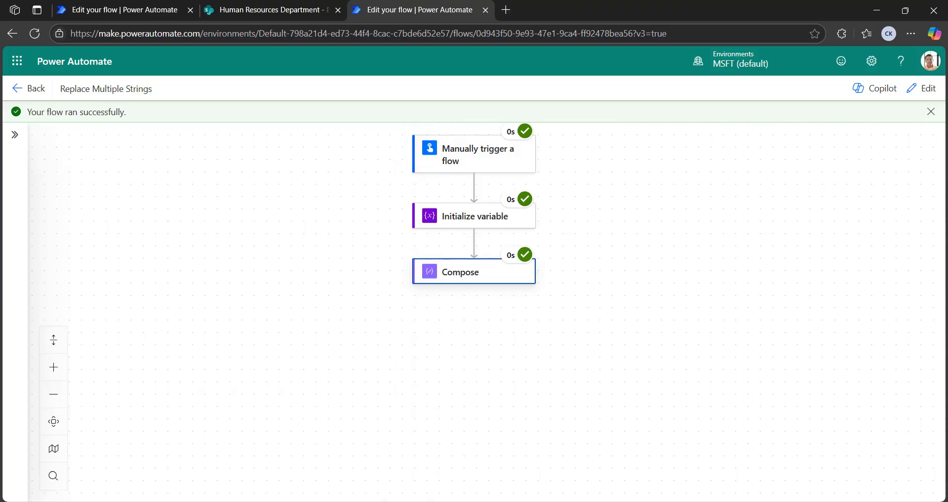
click(922, 88)
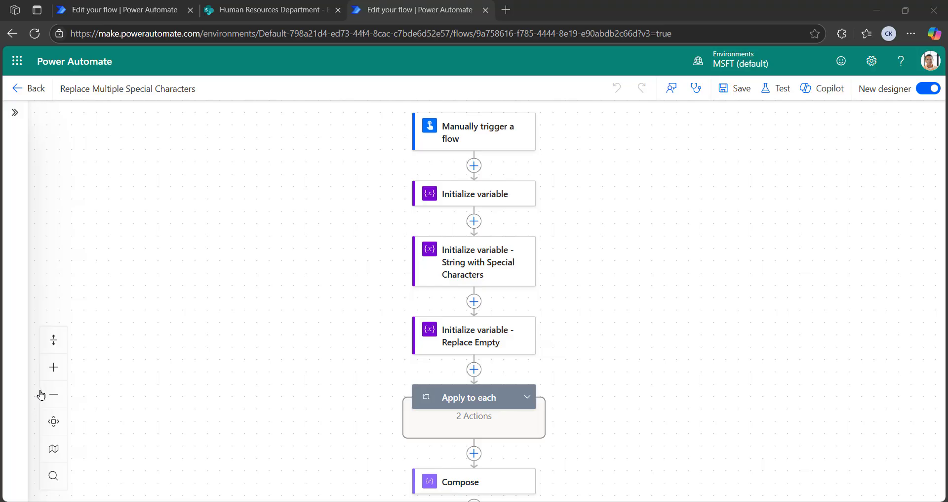
- Examine the createArray expression of VarSpecialCharacters and the text value of VarTextString in the Replace Multiple Special Characters flow
click(480, 200)
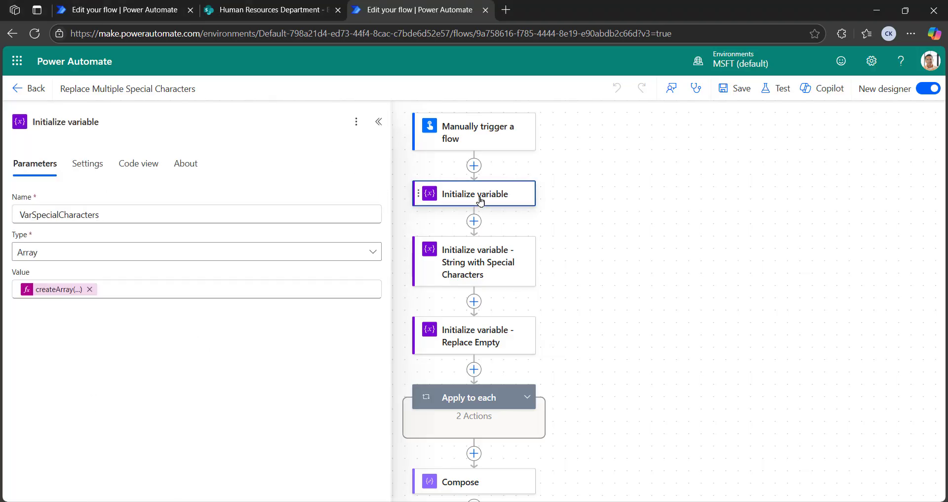
click(55, 291)
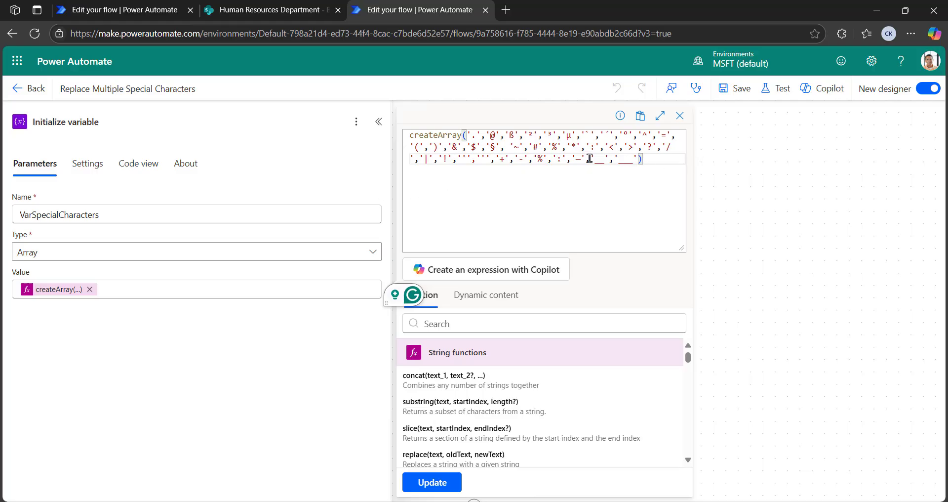
drag(647, 163, 393, 131)
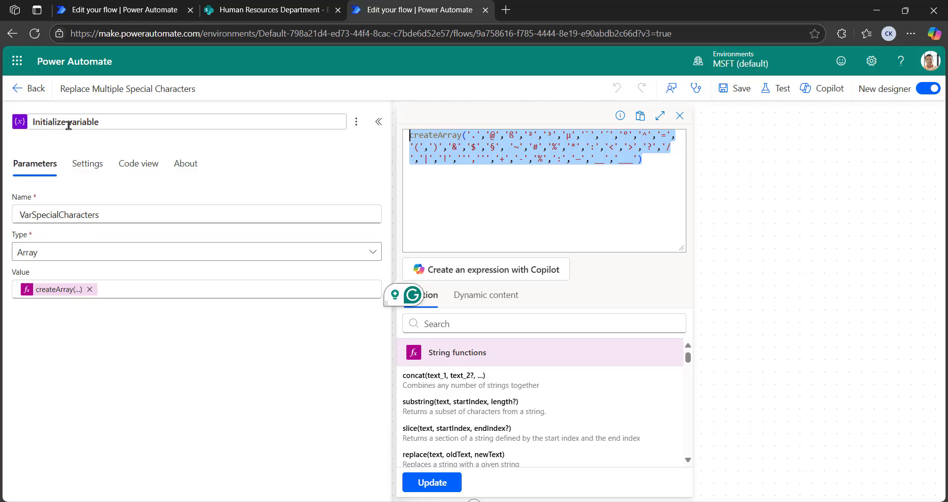
click(736, 183)
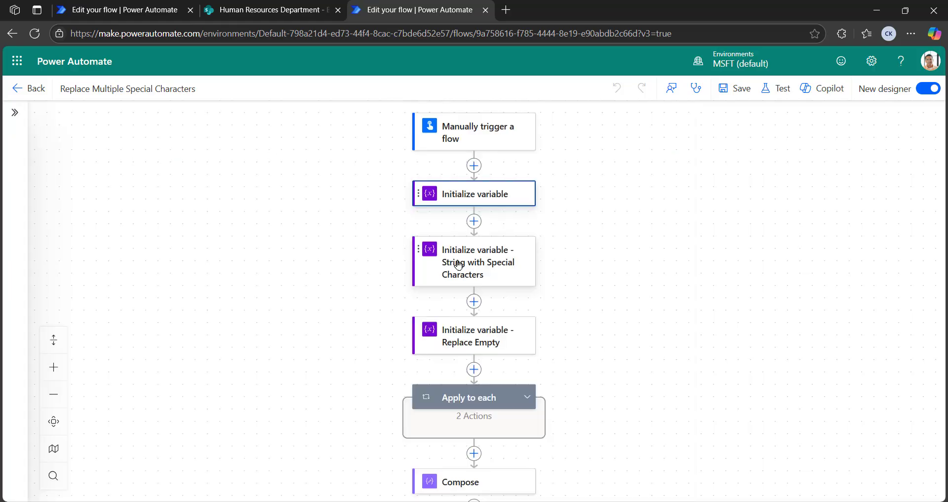
click(459, 264)
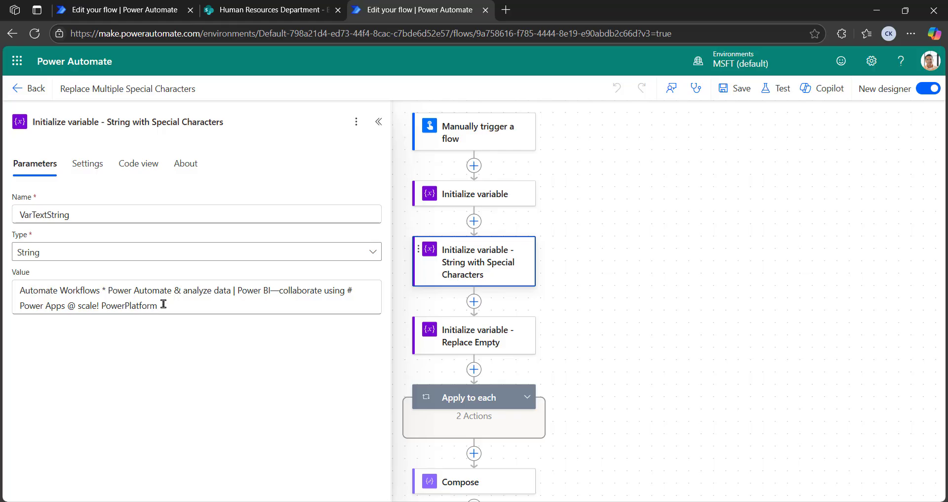
- Examine the special characters such as *, & and # in the VarTextString value
drag(163, 303, 7, 287)
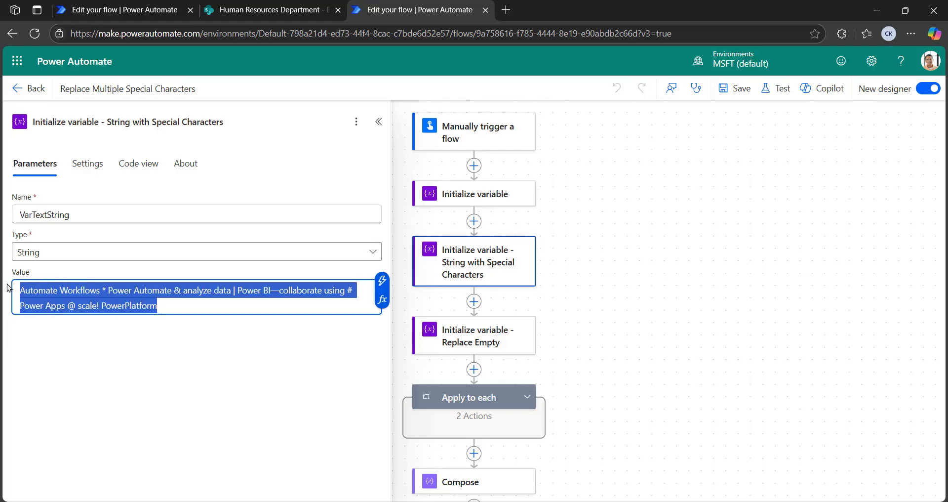
click(106, 289)
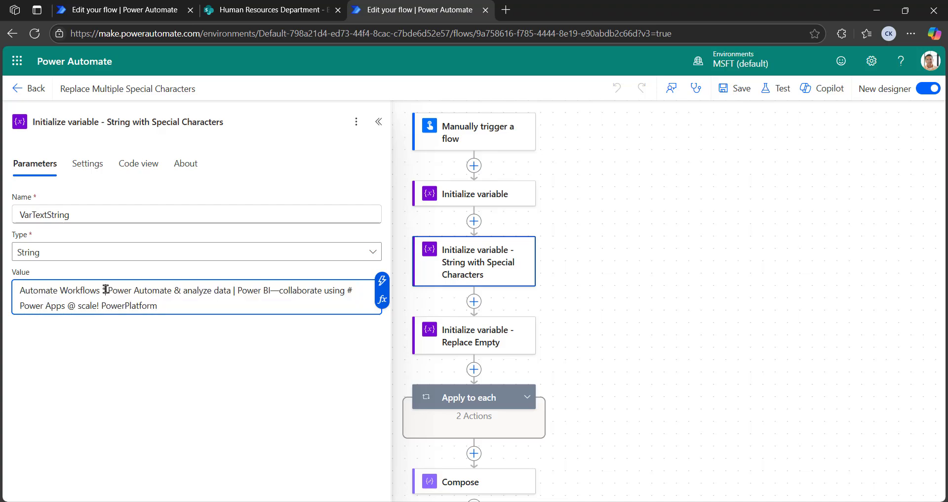
double_click(178, 291)
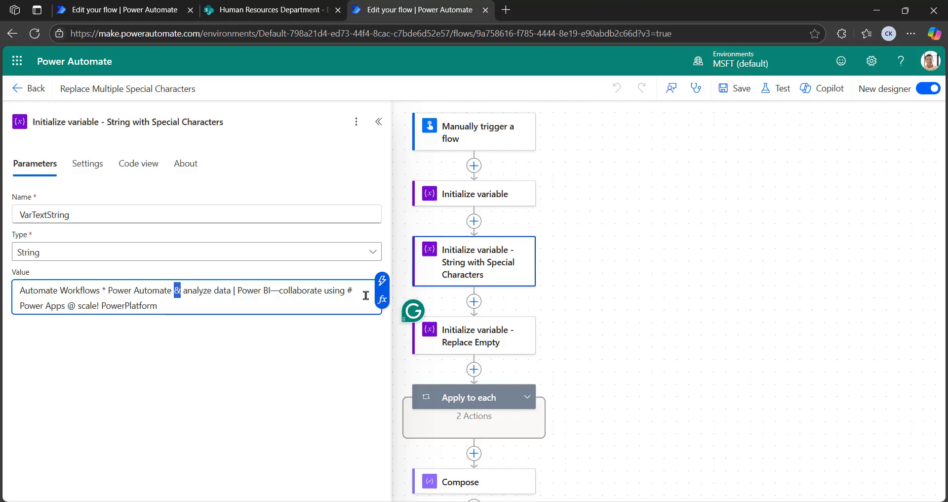
drag(361, 291, 345, 290)
click(378, 124)
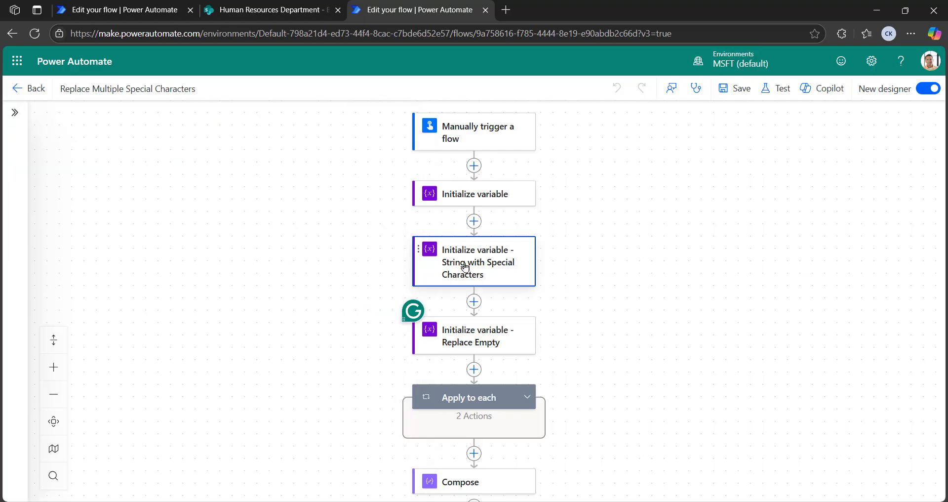
- Examine the VarReplaceCharacters initialization and the input of the expanded Apply to each loop
scroll(464, 267, down, 1)
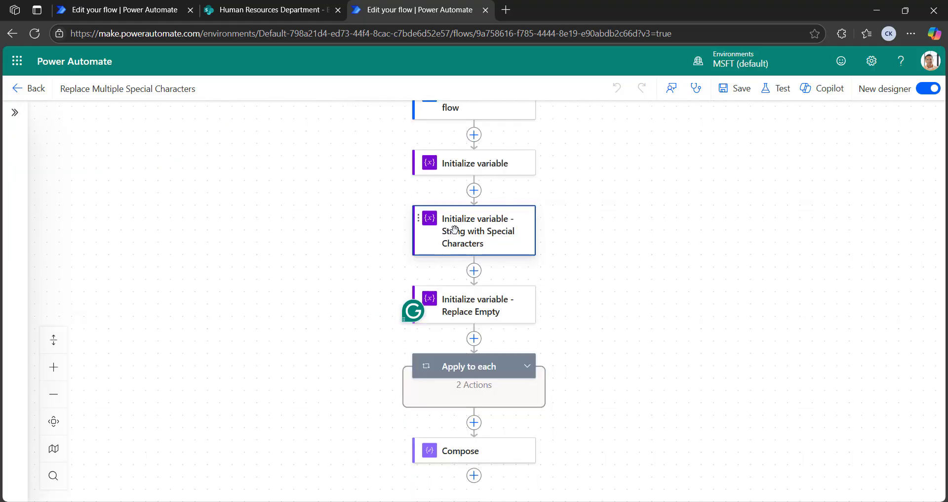
click(463, 312)
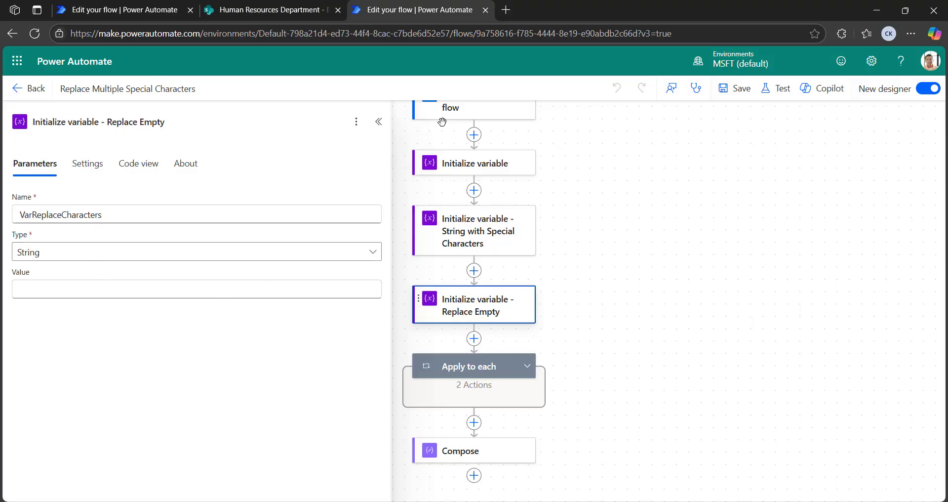
click(379, 122)
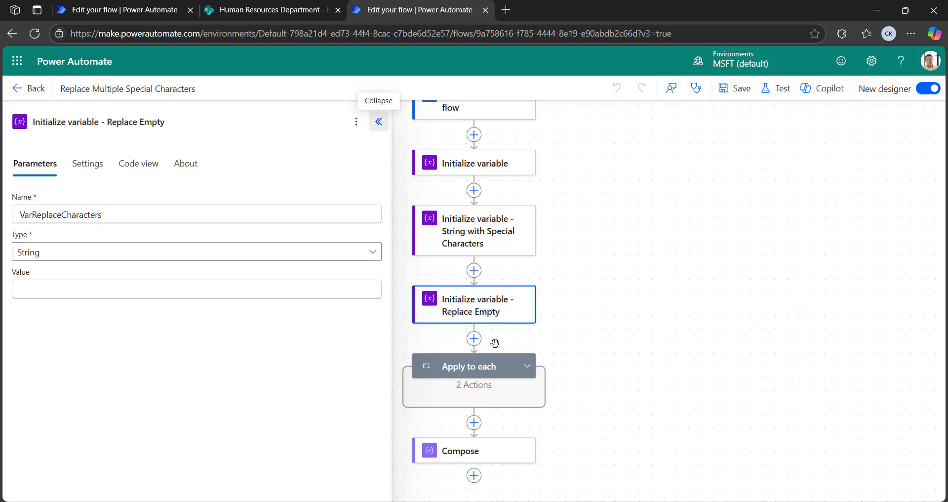
click(527, 365)
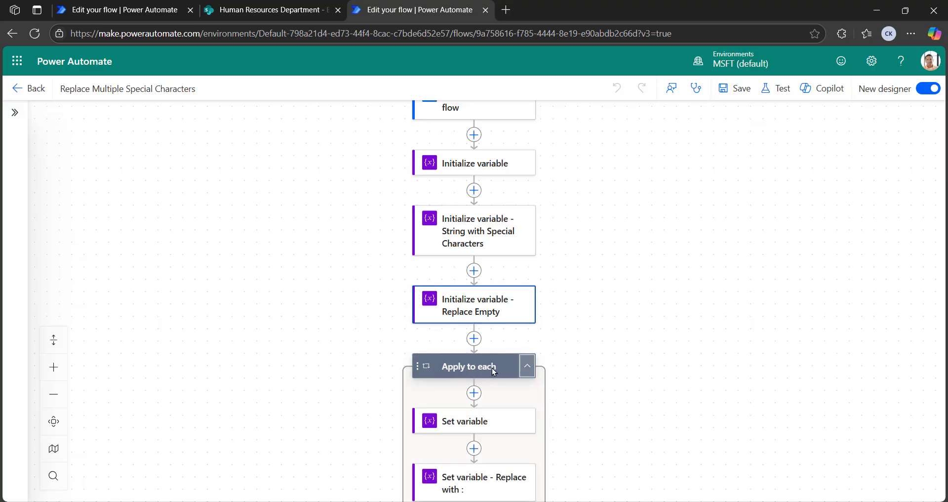
click(499, 370)
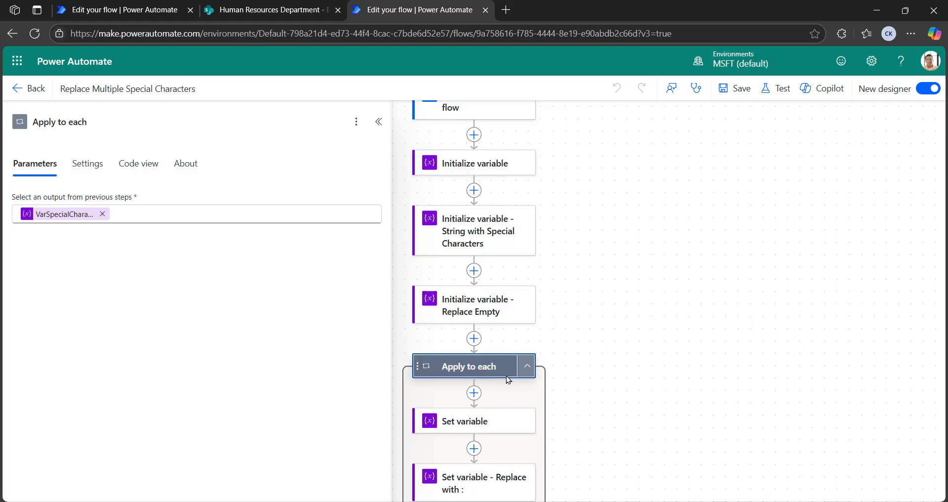
scroll(506, 375, down, 1)
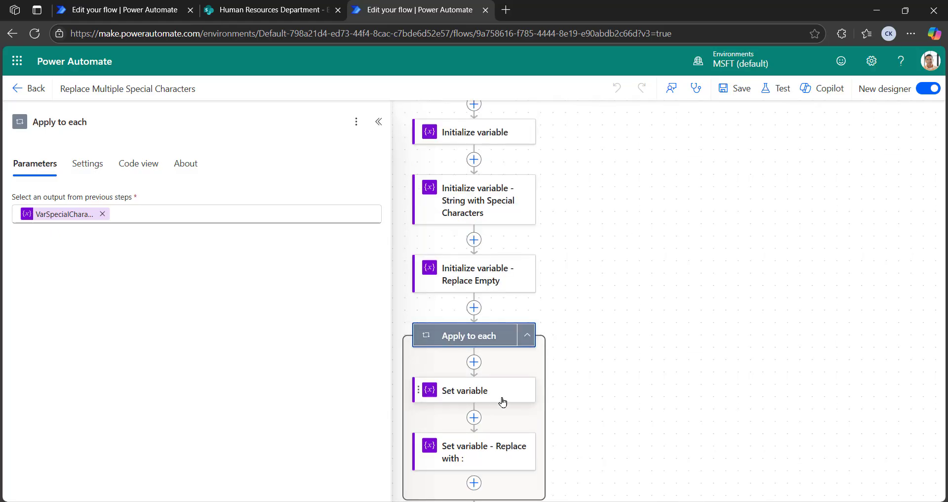
- Compare the VarTextString initialization value with that of the Replace Empty variable
click(481, 276)
click(478, 203)
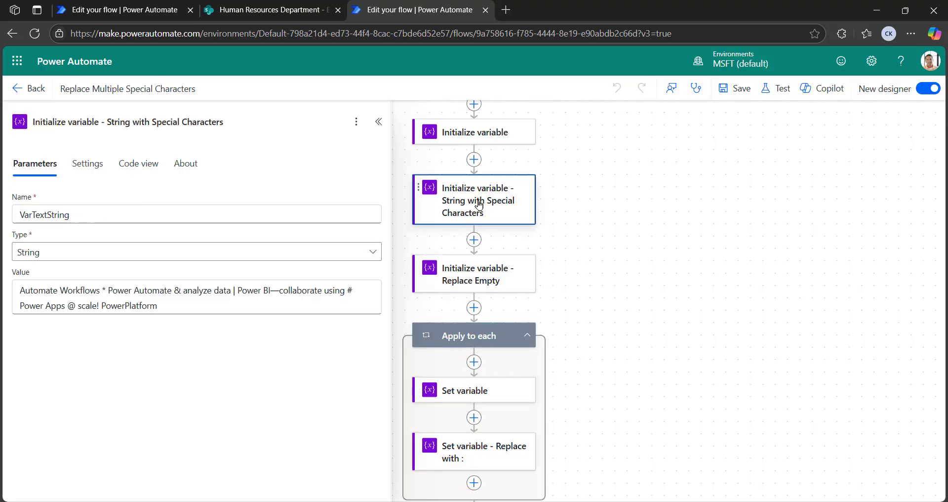
drag(166, 305, 15, 288)
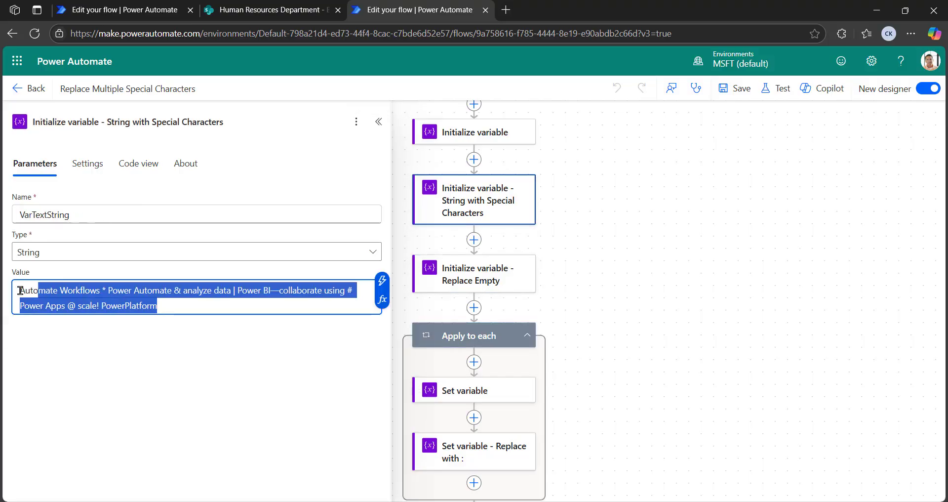
click(105, 288)
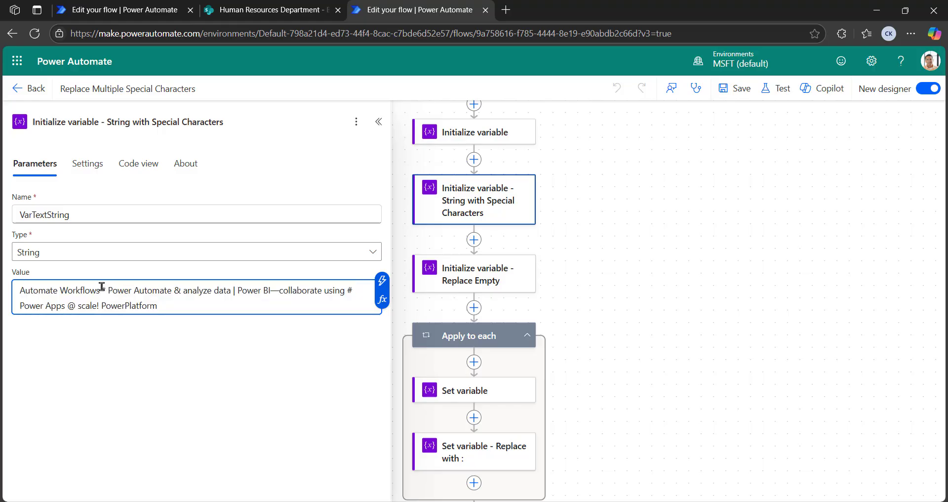
click(458, 275)
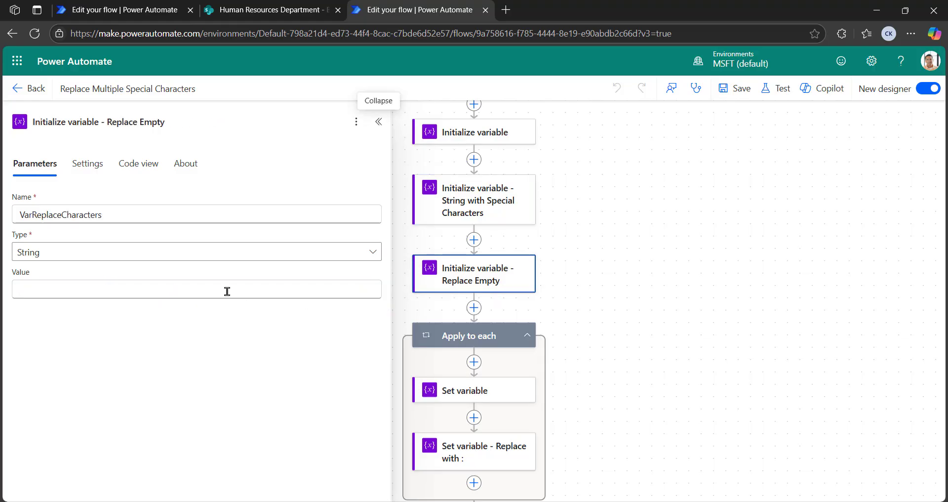
- Check which variable the first Set variable action in the Apply to each loop targets, against the Replace Empty initialization
click(478, 393)
click(92, 218)
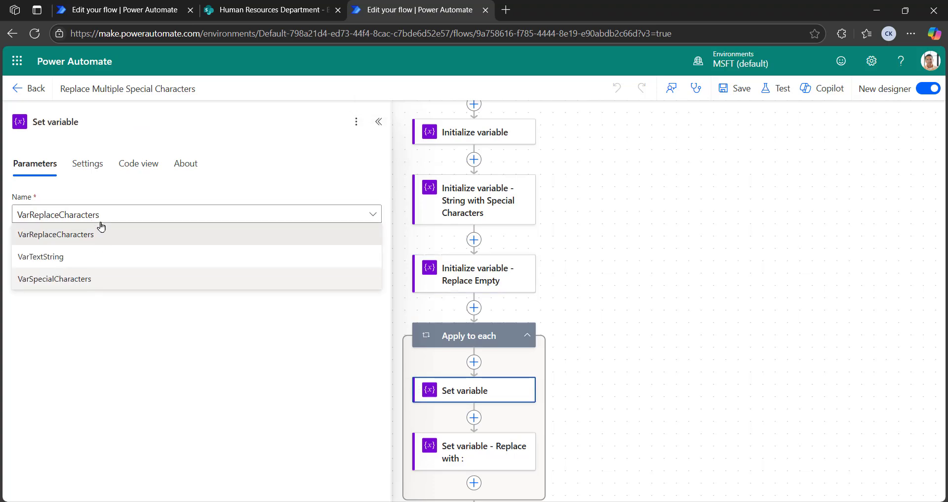
click(441, 279)
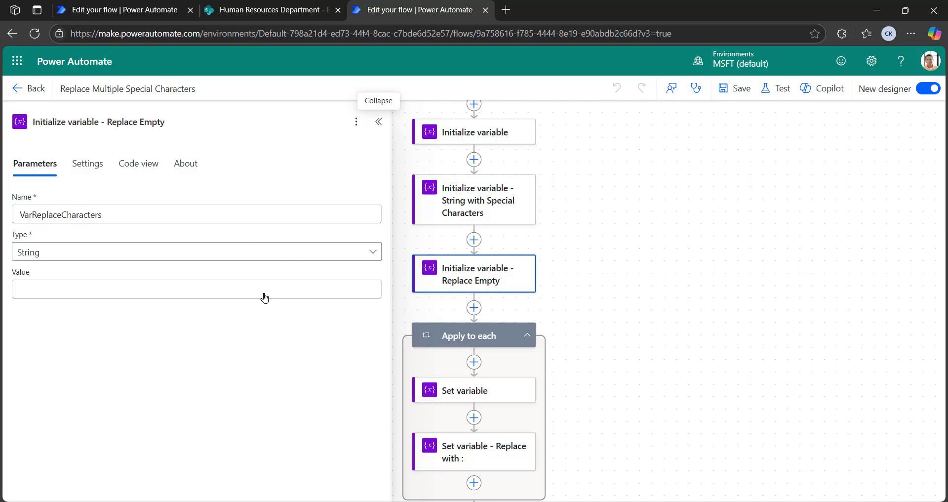
click(480, 393)
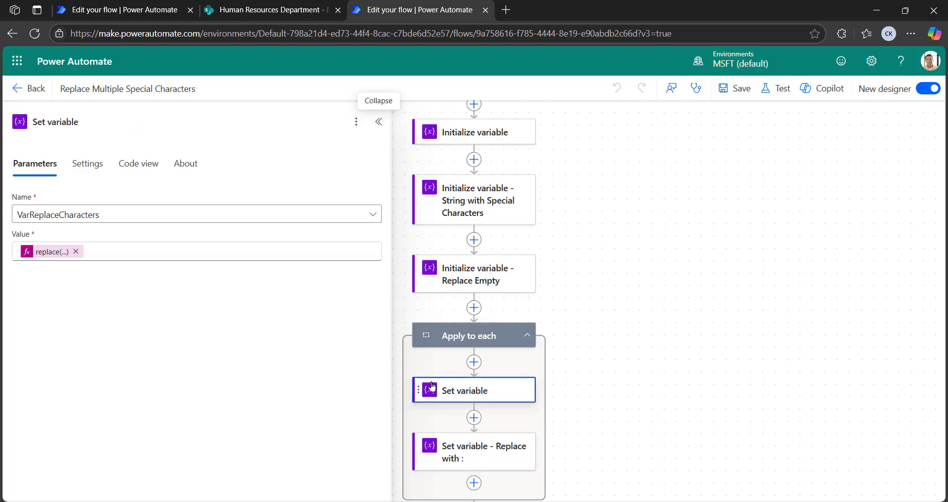
click(364, 214)
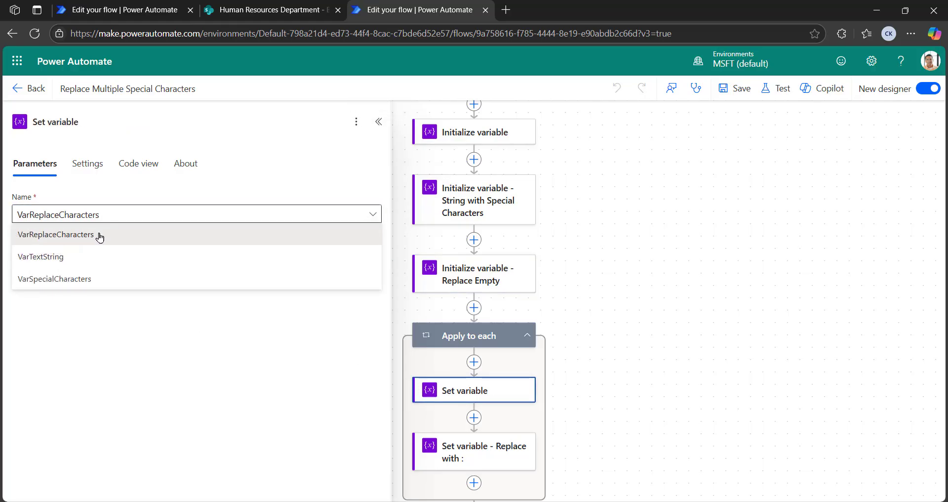
click(183, 365)
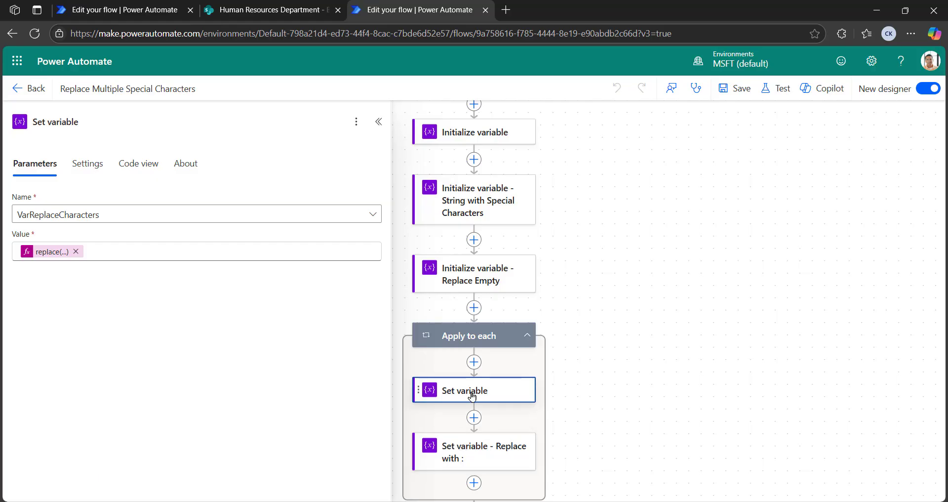
- Review the replace expression on VarTextString in the first Set variable action and reapply it
click(47, 251)
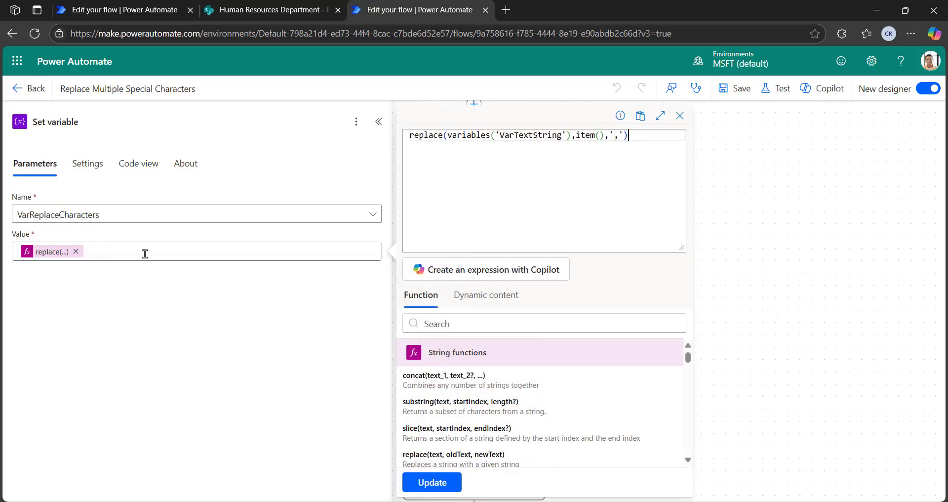
click(145, 254)
click(53, 254)
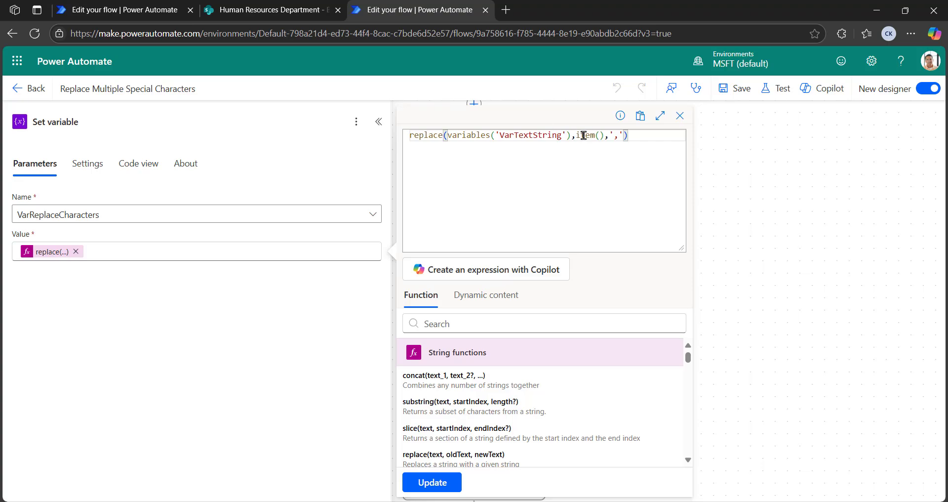
double_click(617, 137)
click(434, 488)
- Check the target variable of the Set variable - Replace with : action against the String with Special Characters initialization
click(469, 457)
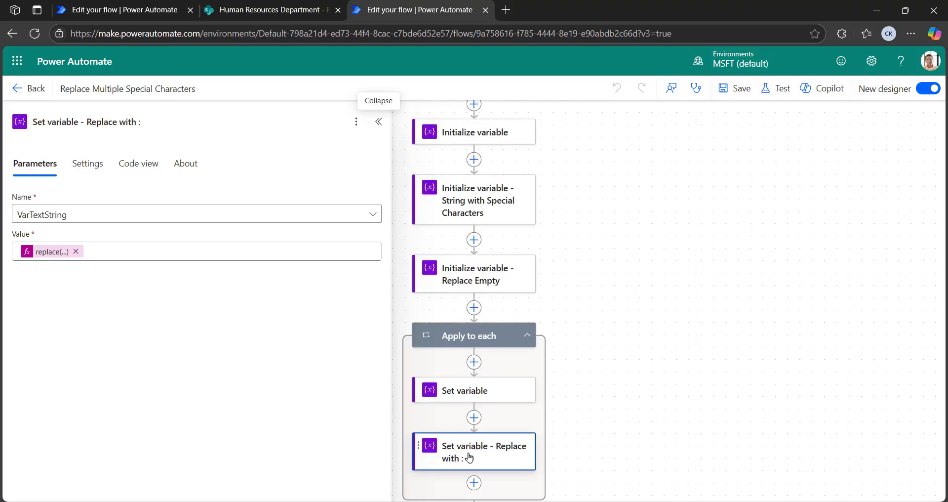
scroll(553, 424, down, 1)
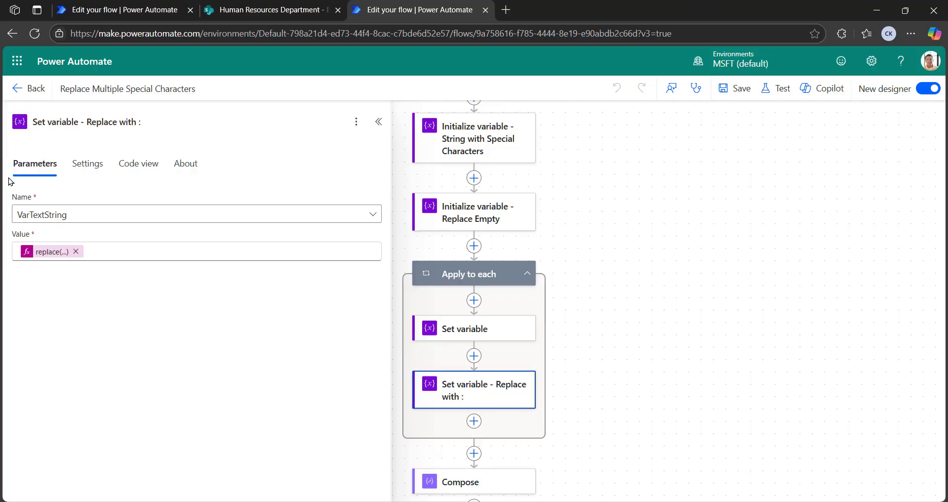
click(371, 216)
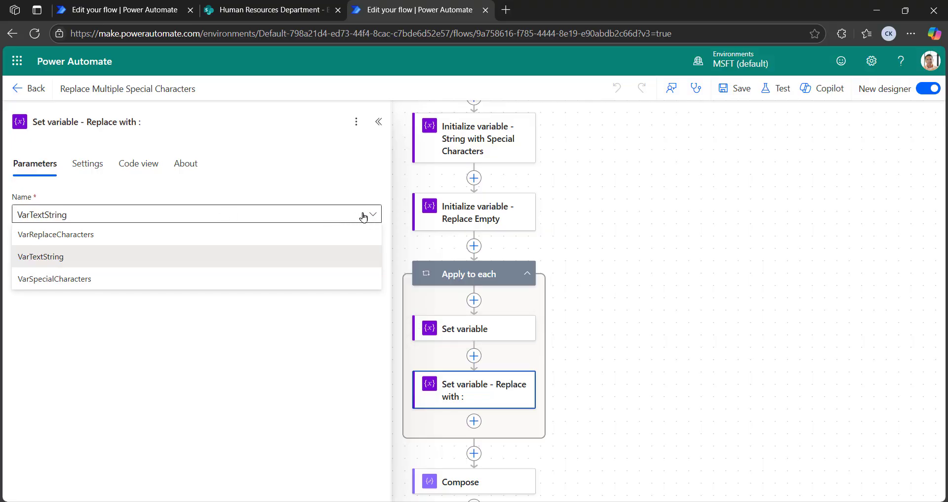
click(488, 150)
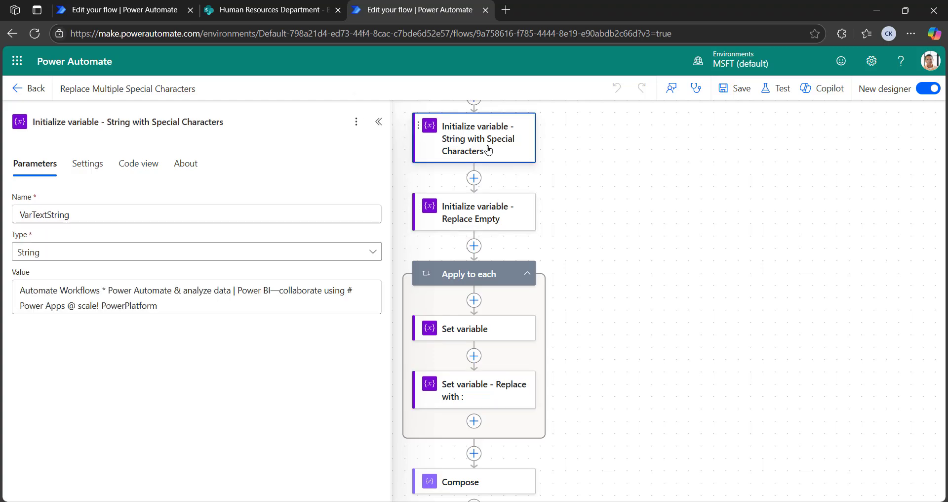
click(468, 388)
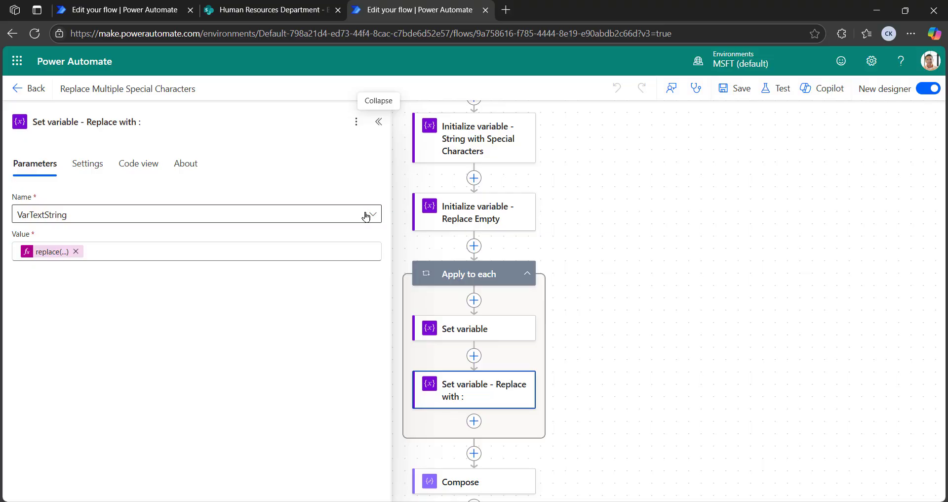
- Enter ',' as the text to find in the Set variable - Replace with : action's replace expression and update the expression
click(39, 252)
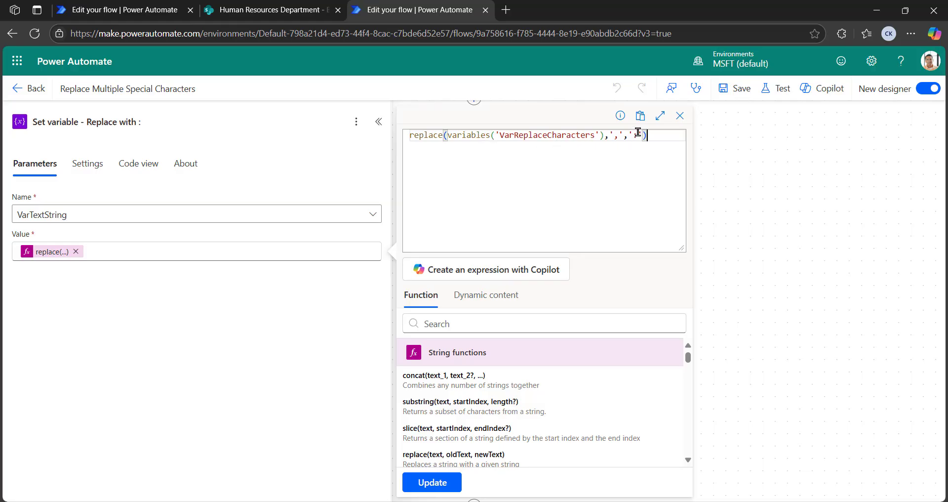
drag(639, 132, 633, 136)
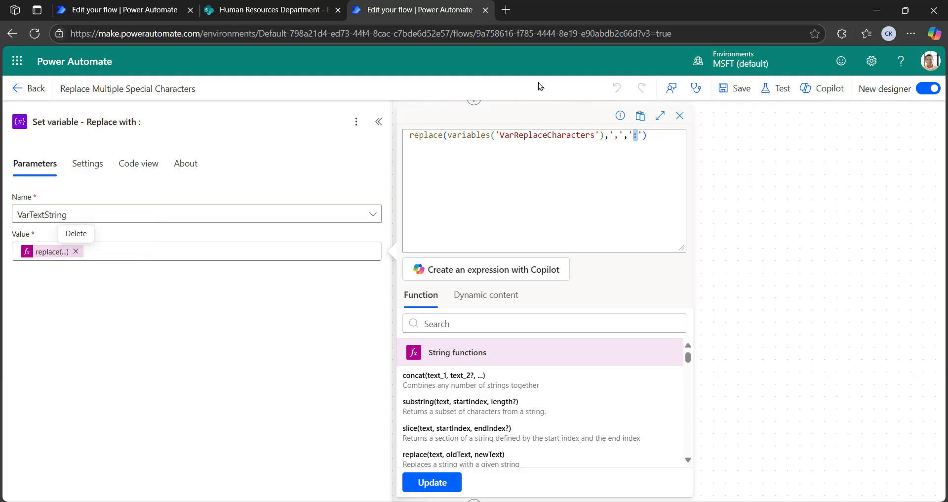
double_click(617, 138)
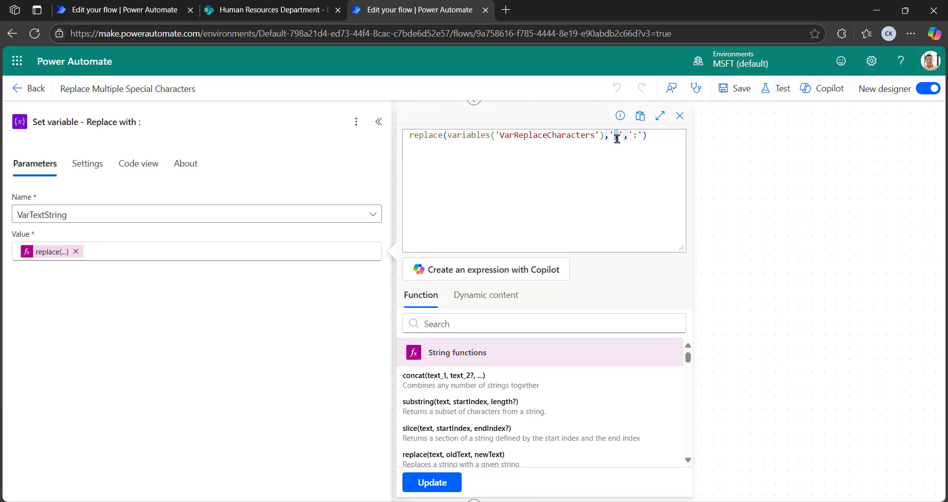
text(,)
click(434, 482)
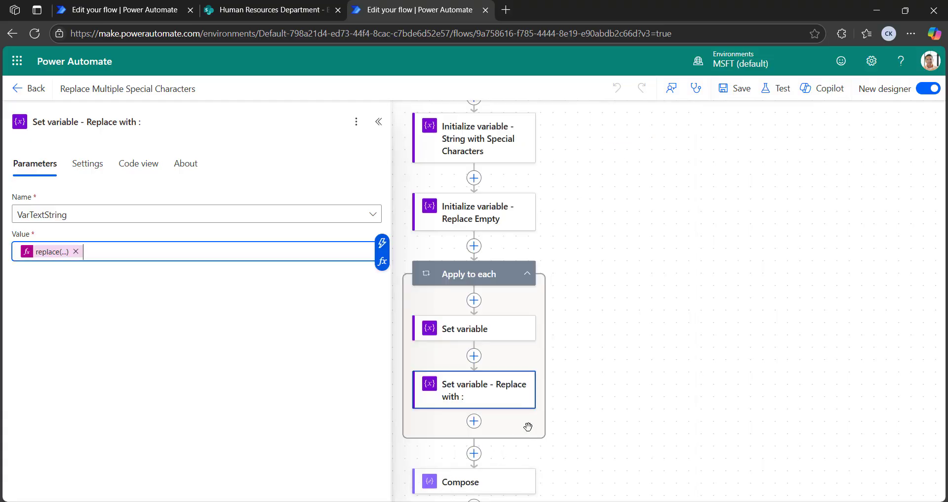
- Examine the variable used as input in the Compose action after the loop
scroll(528, 426, down, 2)
click(483, 398)
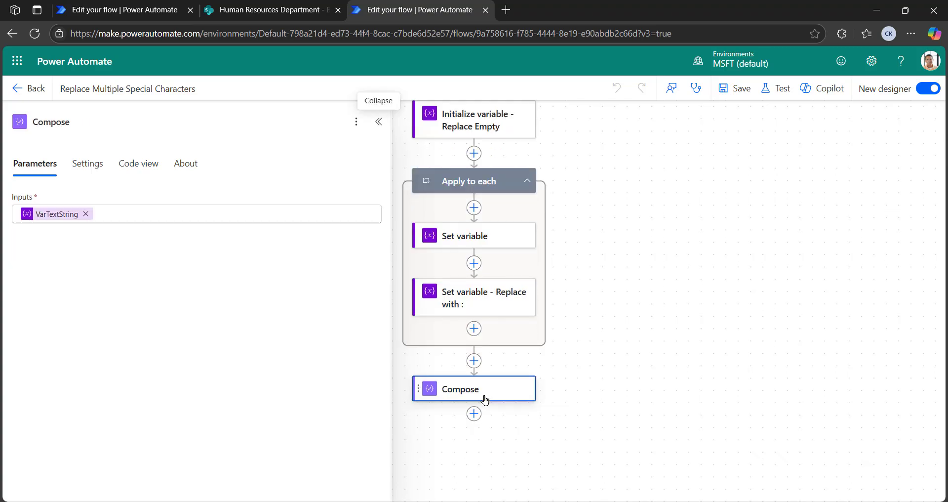
click(114, 216)
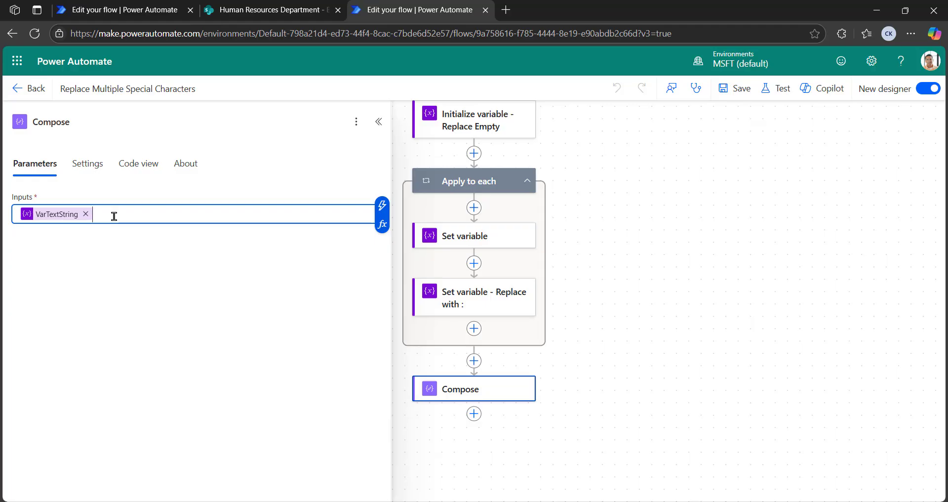
- Save the Replace Multiple Special Characters flow and run it as a manual test
click(735, 89)
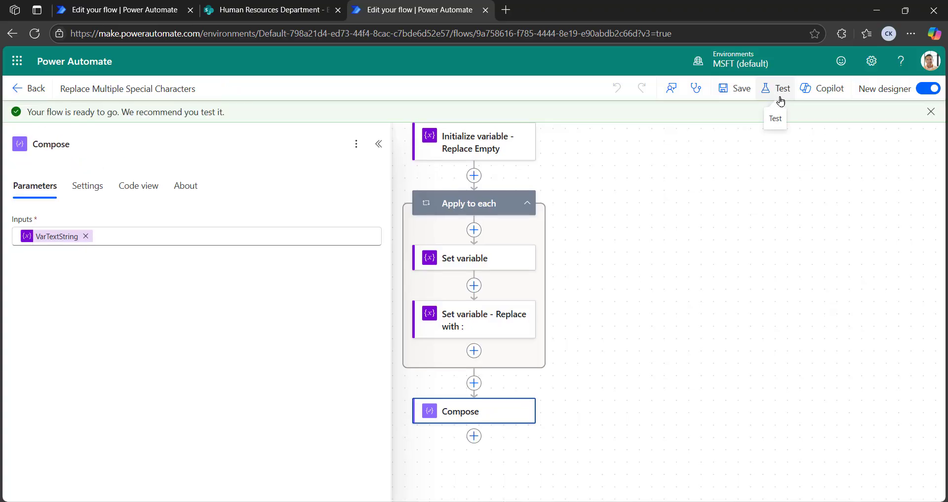
click(786, 89)
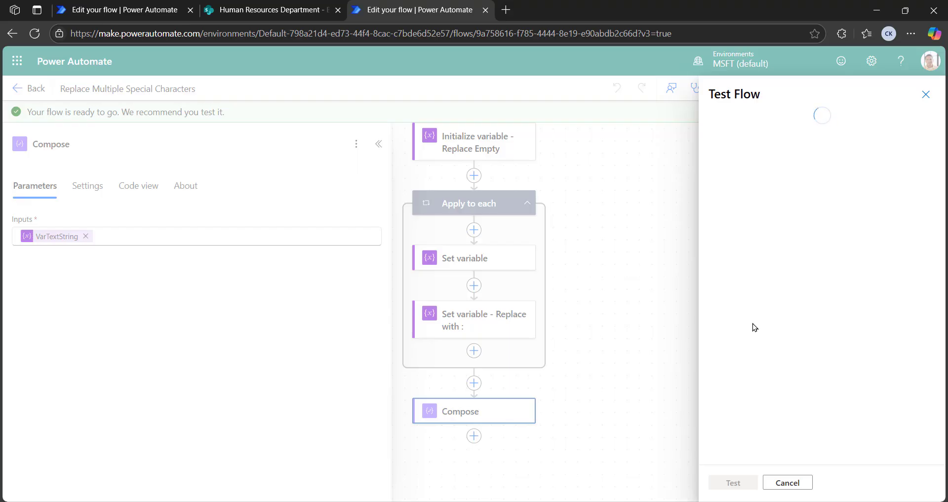
click(781, 128)
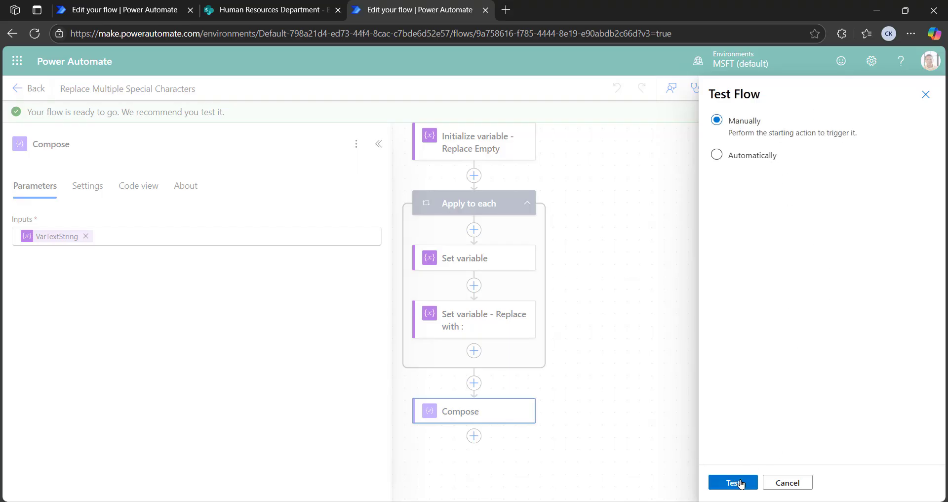
click(741, 483)
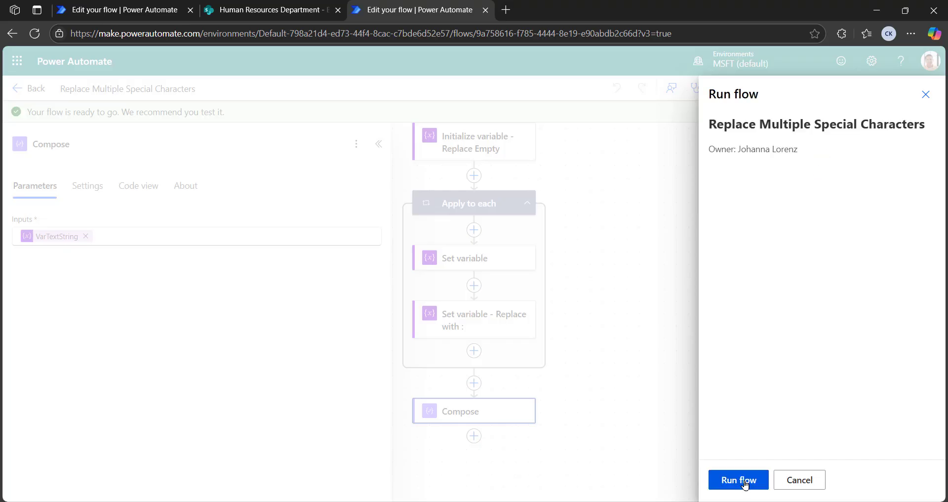
click(745, 483)
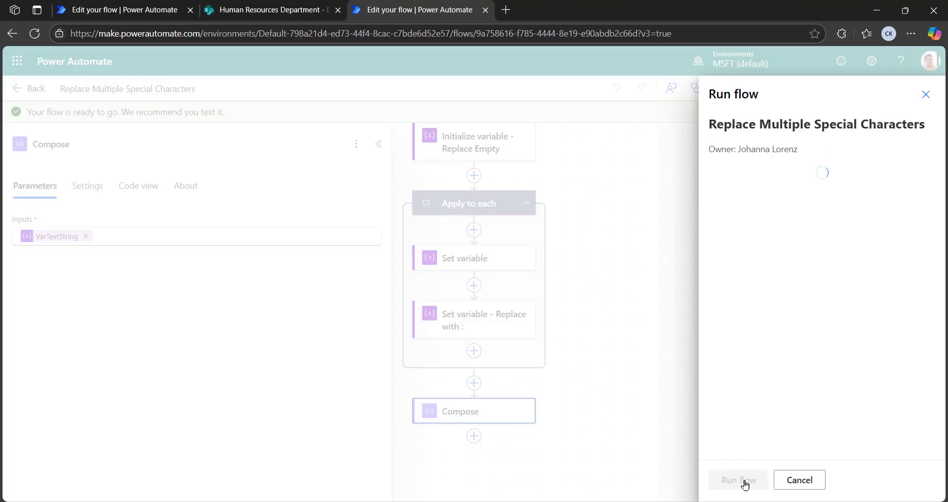
click(744, 482)
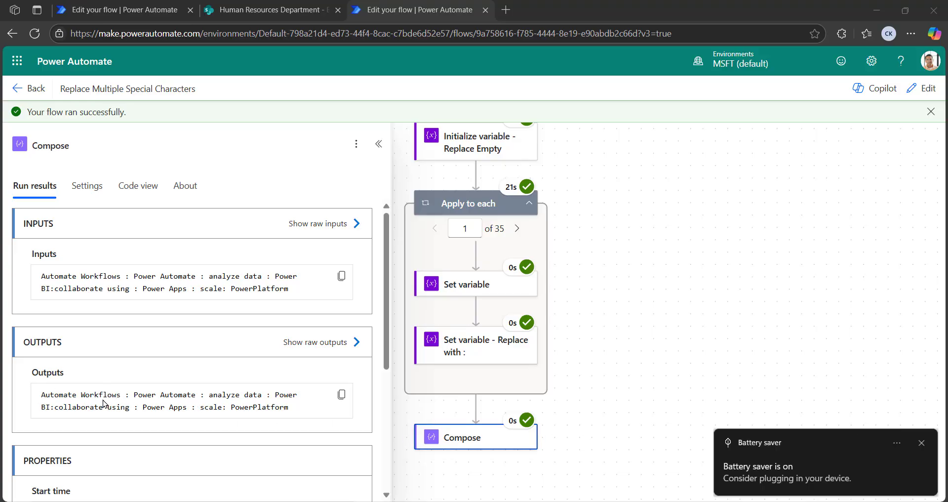
- Examine the separators in the Compose action's output in the run results
scroll(110, 373, down, 3)
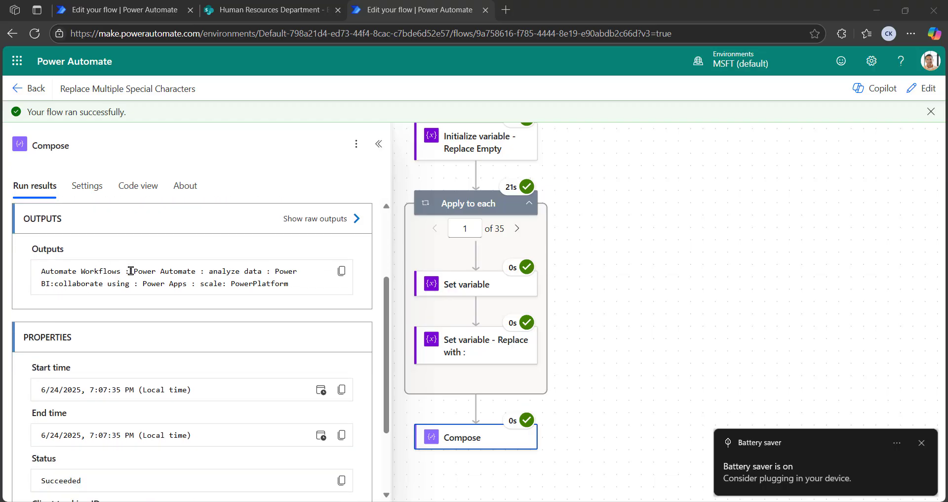
drag(126, 270, 133, 271)
click(203, 271)
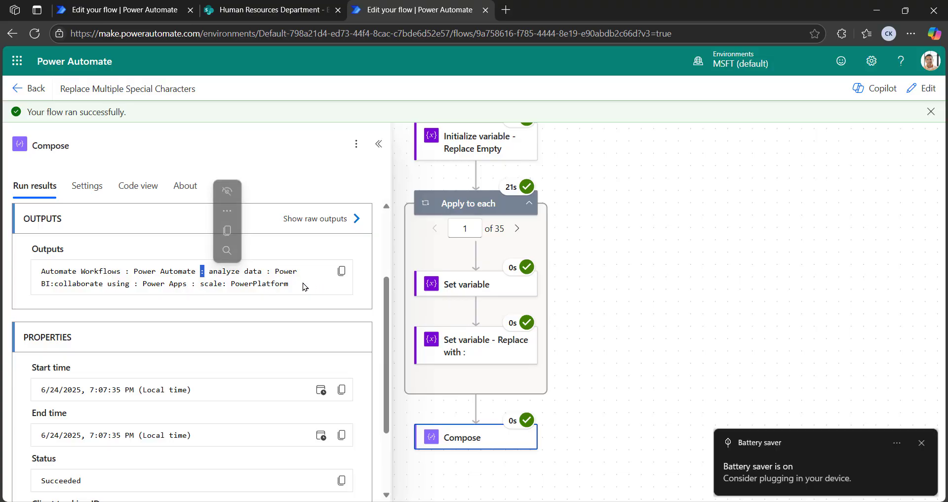
click(379, 144)
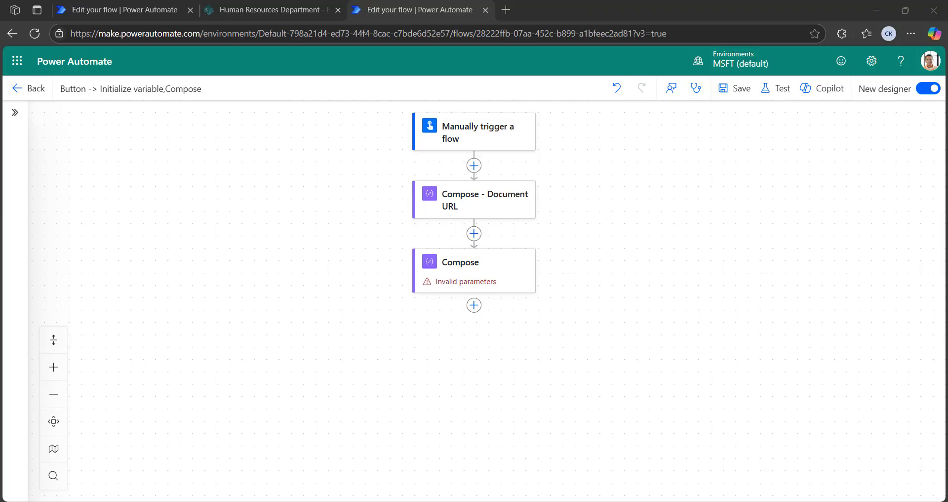
- Review the document URL and its surrounding single quotes in the Compose - Document URL action's input
click(484, 201)
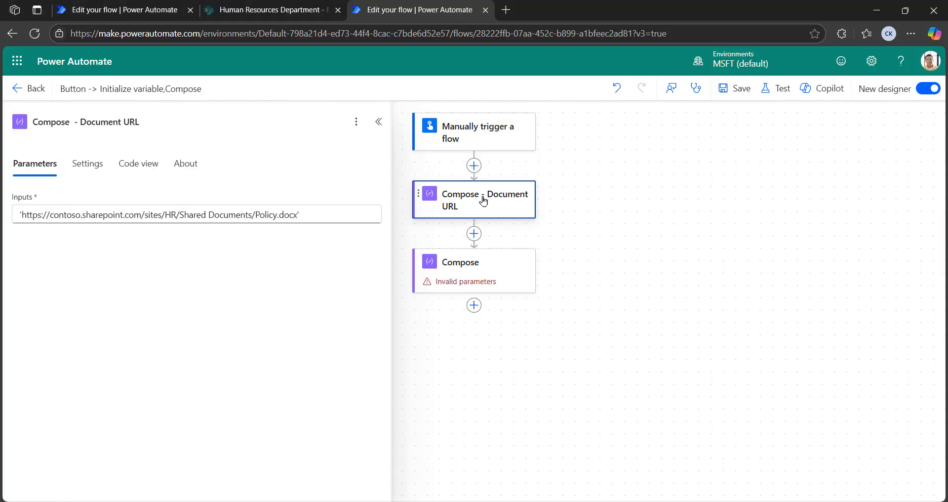
click(304, 214)
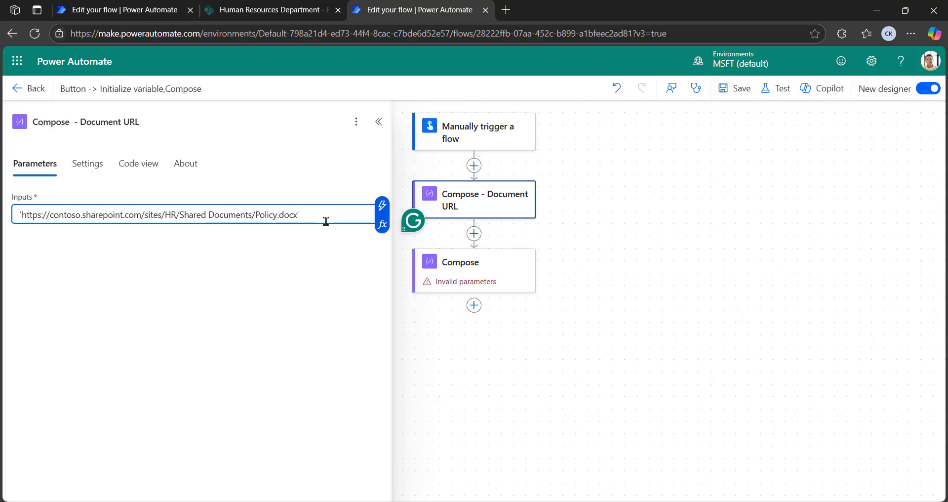
click(380, 122)
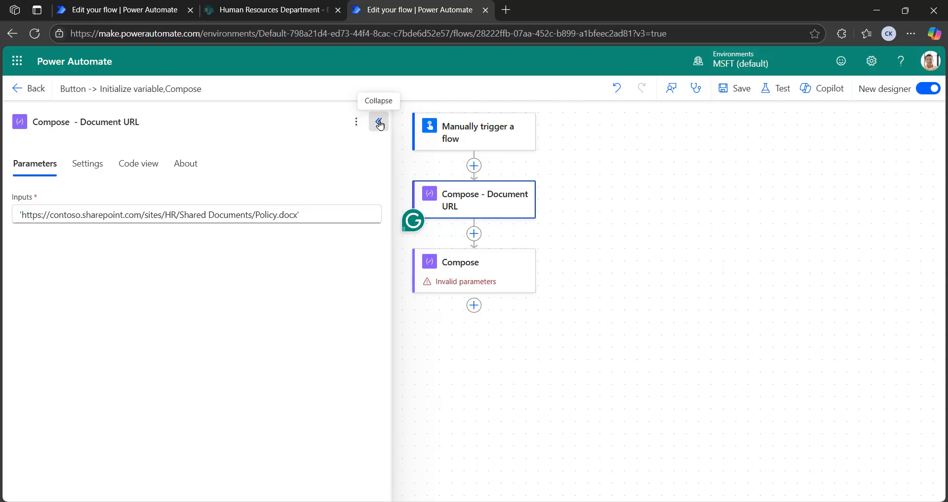
- Start a replace() expression in the empty Compose action's Inputs, with the Compose - Document URL outputs as the text to search
click(469, 272)
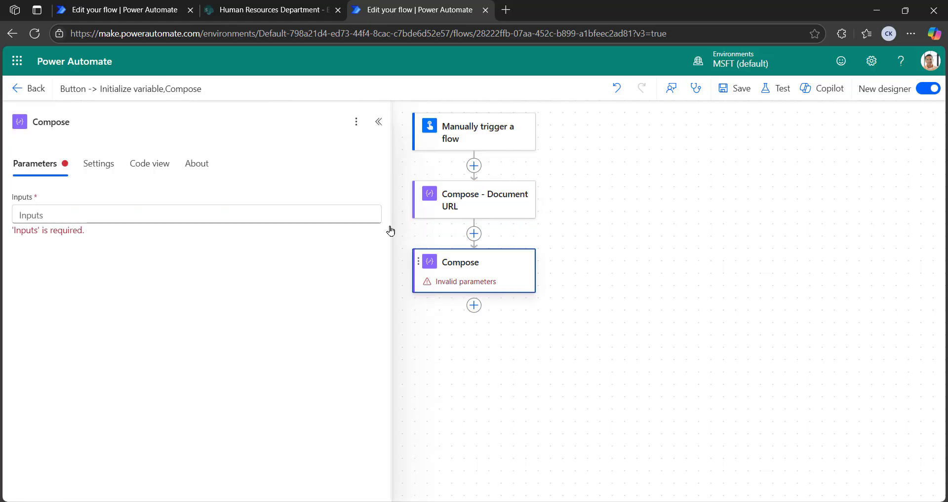
click(91, 212)
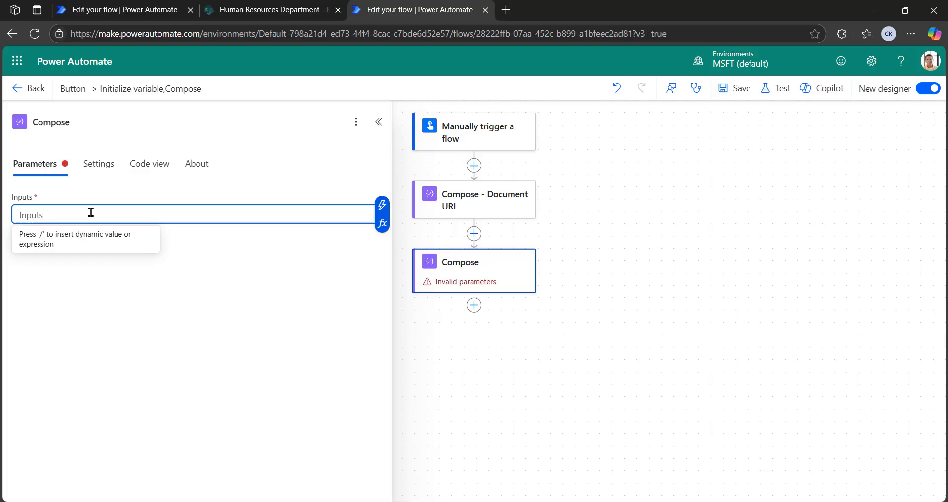
click(382, 224)
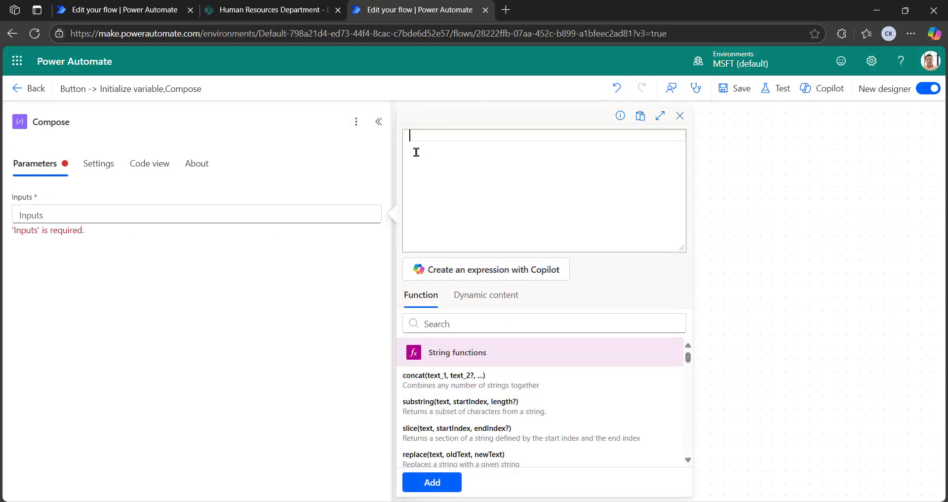
text(repl)
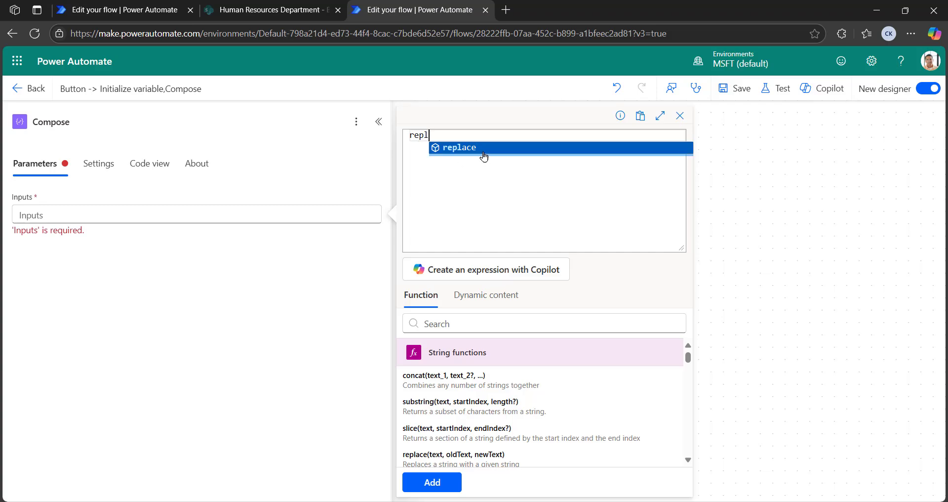
click(483, 152)
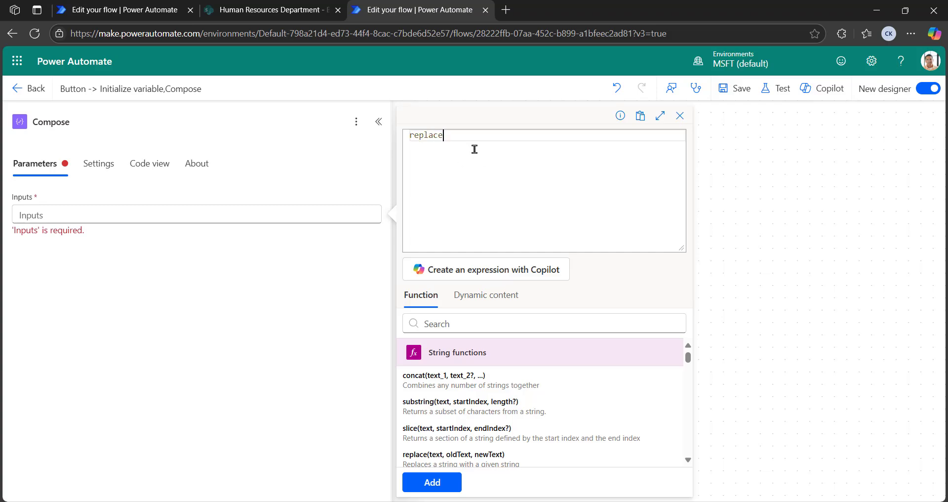
text(()
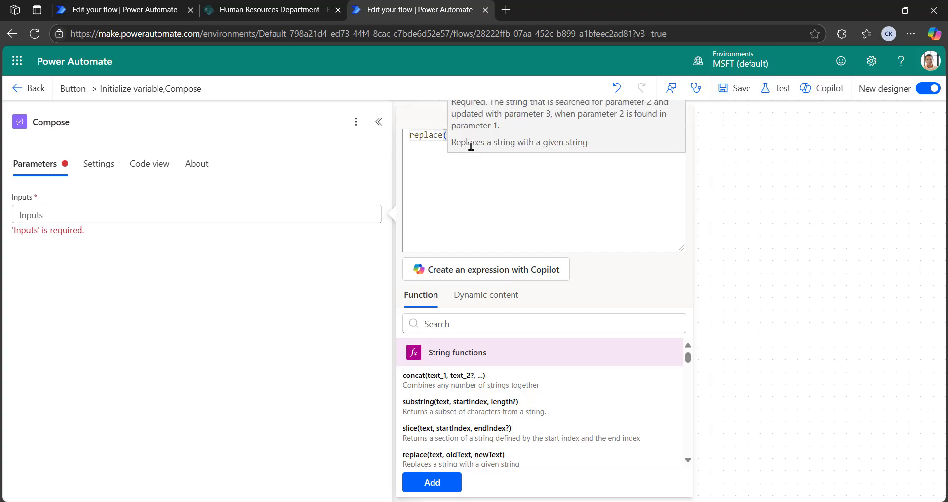
click(471, 300)
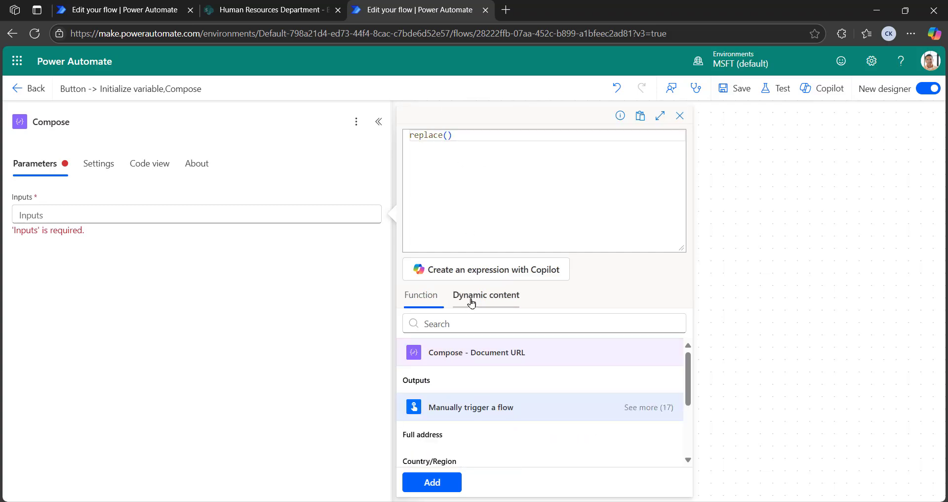
click(433, 382)
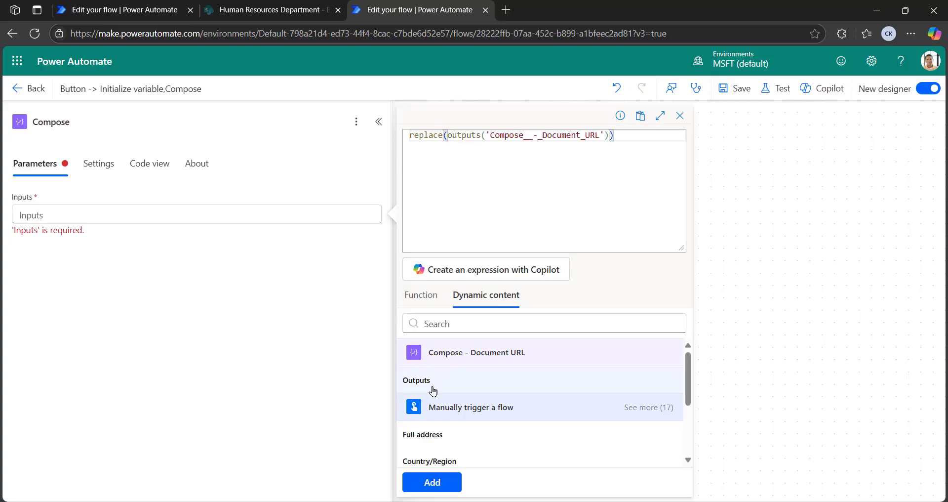
- Complete the replace expression with '''' as the old text and '' as the new text, and add it to the Compose inputs
text(,)
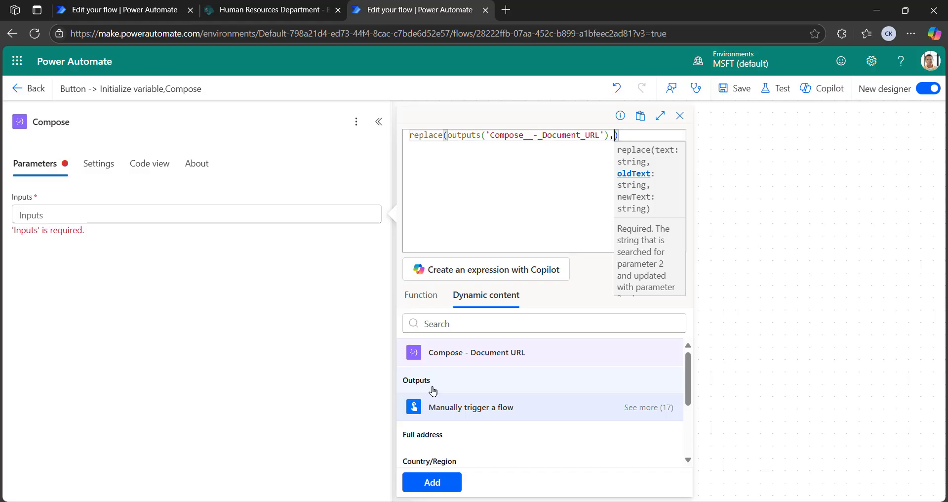
text(')
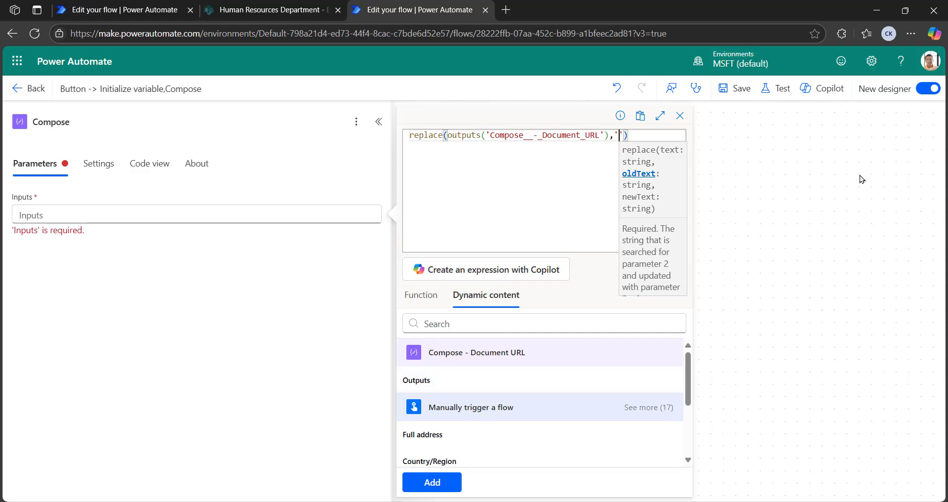
click(619, 137)
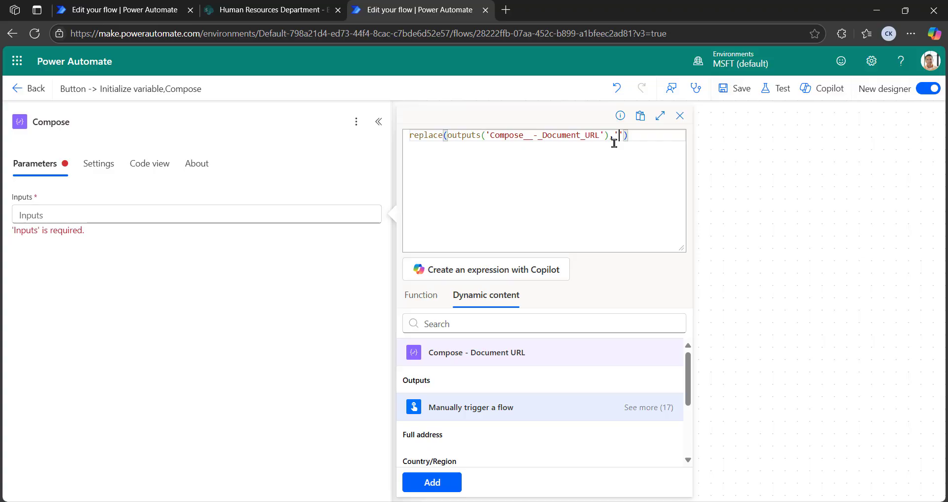
text(')
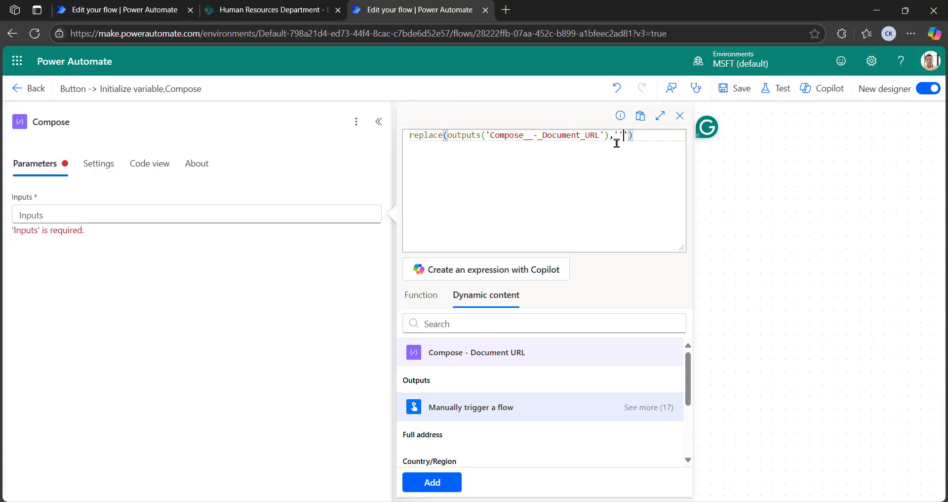
text('')
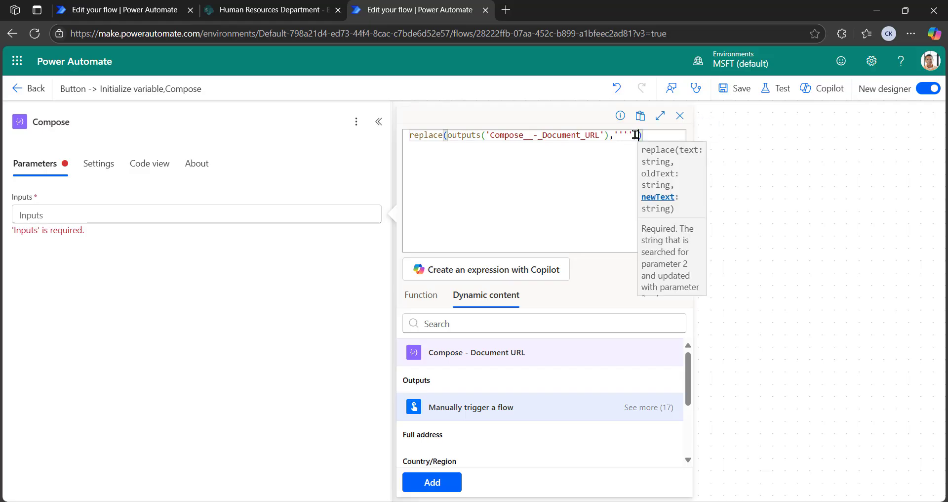
text(')
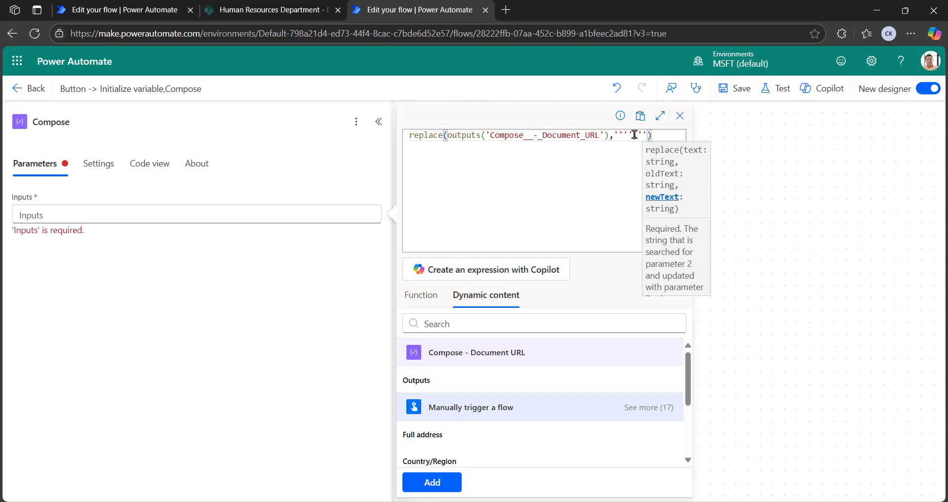
click(653, 137)
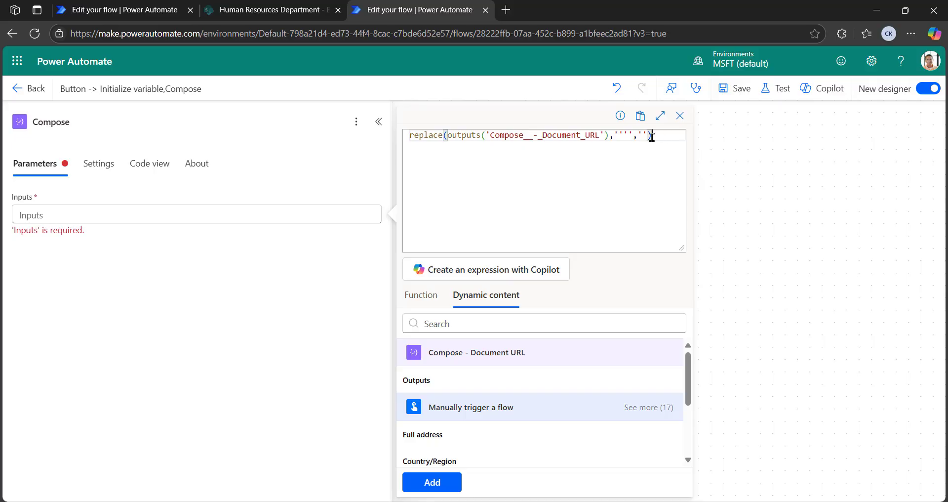
click(433, 485)
click(379, 122)
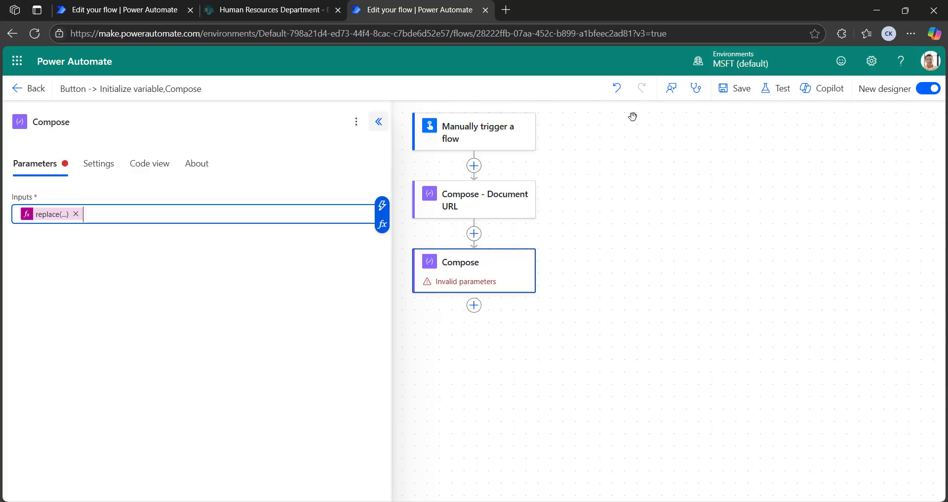
- Save the document URL flow, run it as a manual test, and inspect the final Compose action's output
click(733, 91)
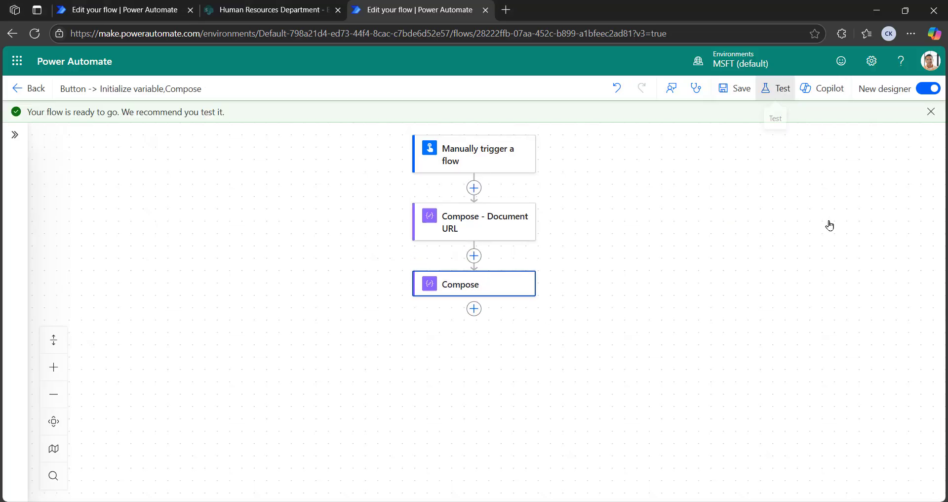
click(783, 89)
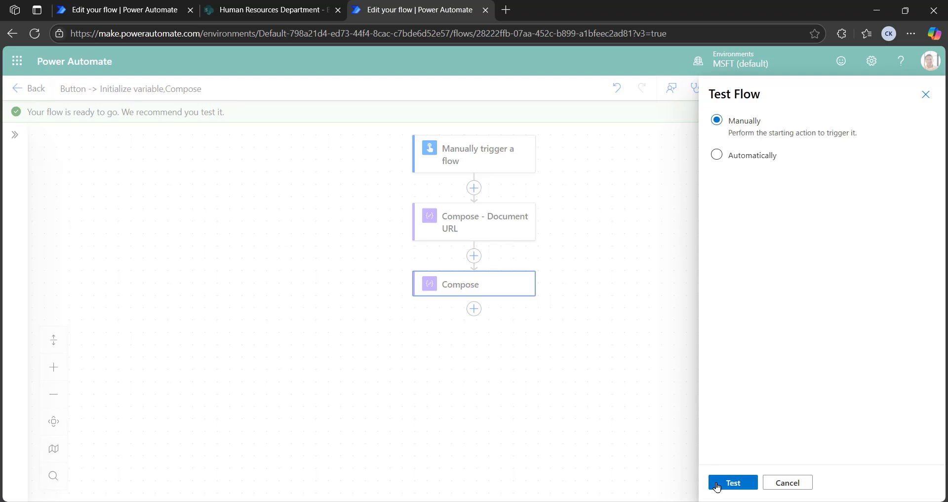
click(731, 482)
click(736, 482)
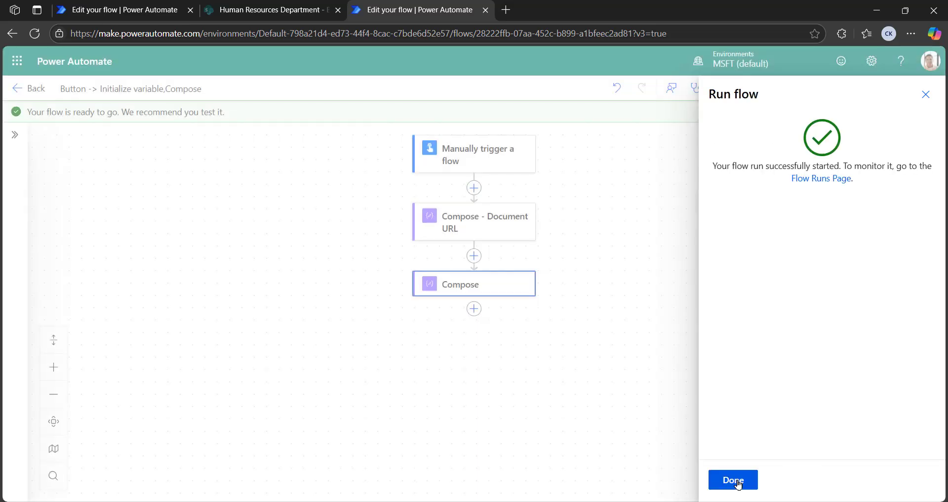
click(738, 480)
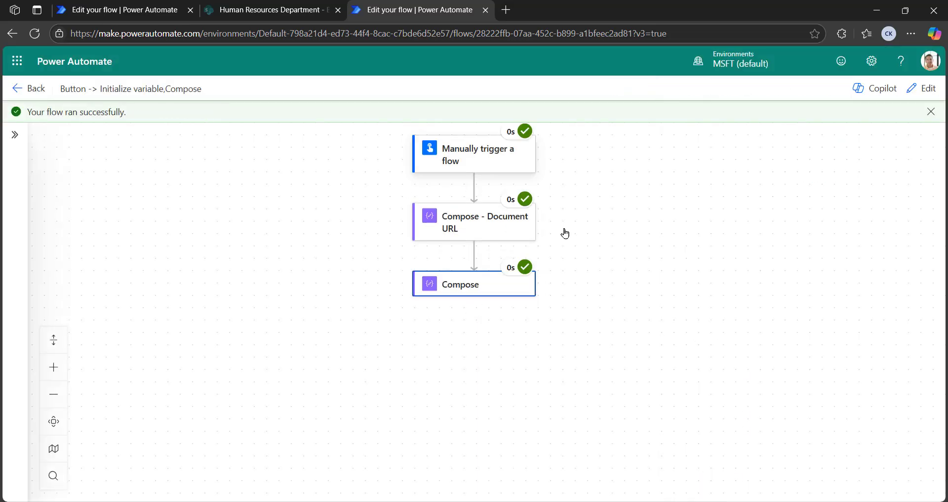
click(449, 287)
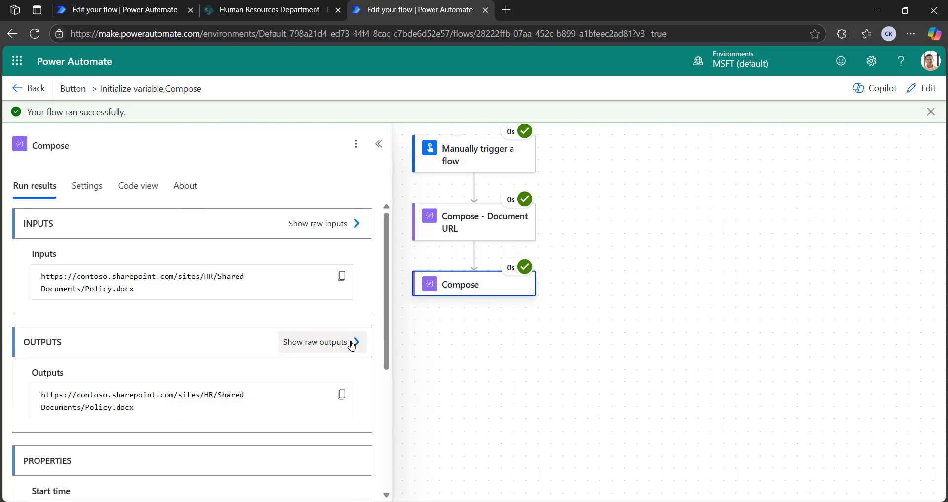
scroll(89, 402, down, 3)
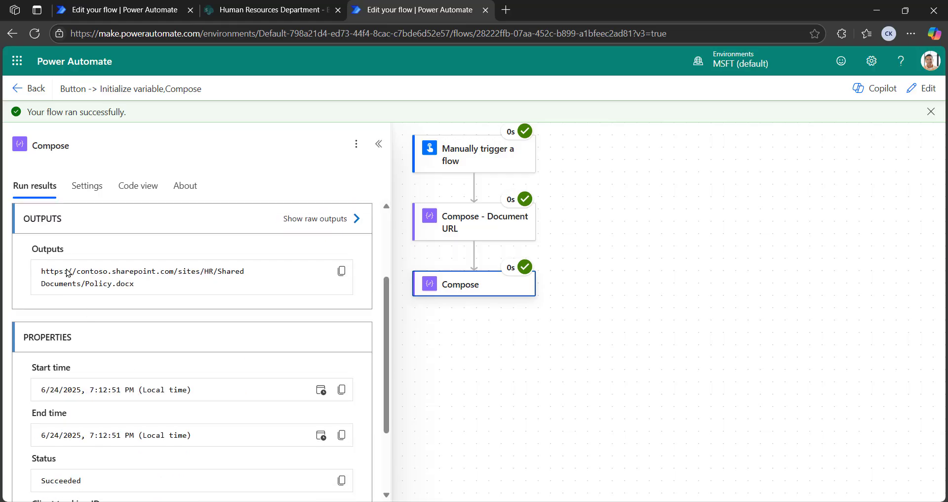